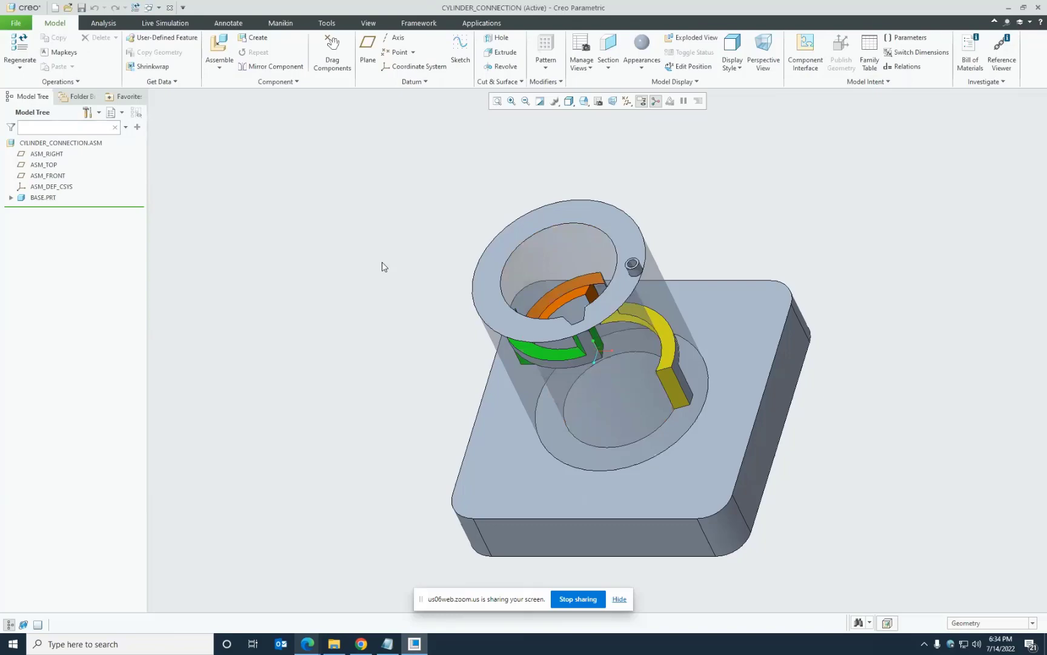
- View the PTC Creo video playlist, the i GET IT site and its mechanism design course in Chrome, and return to Creo Parametric
left_click(360, 644)
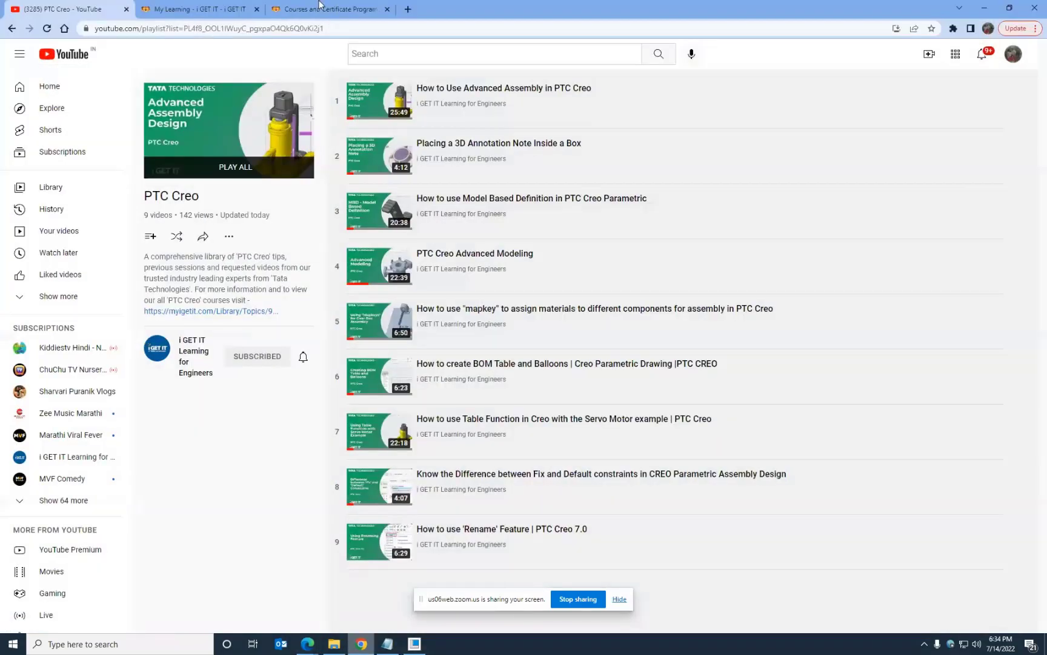
left_click(321, 9)
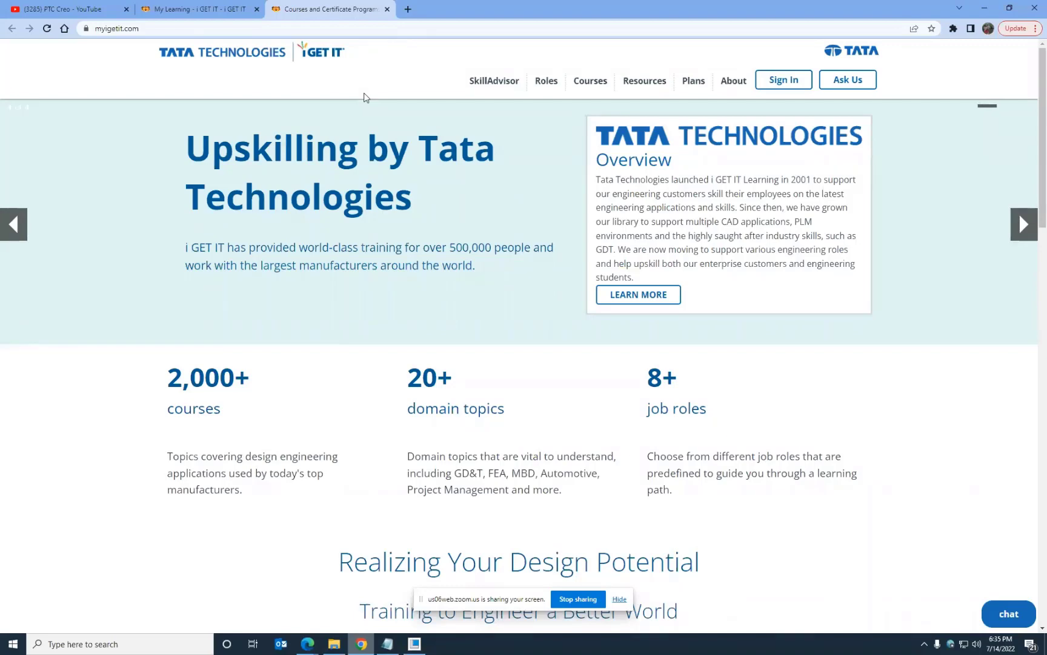
left_click(209, 9)
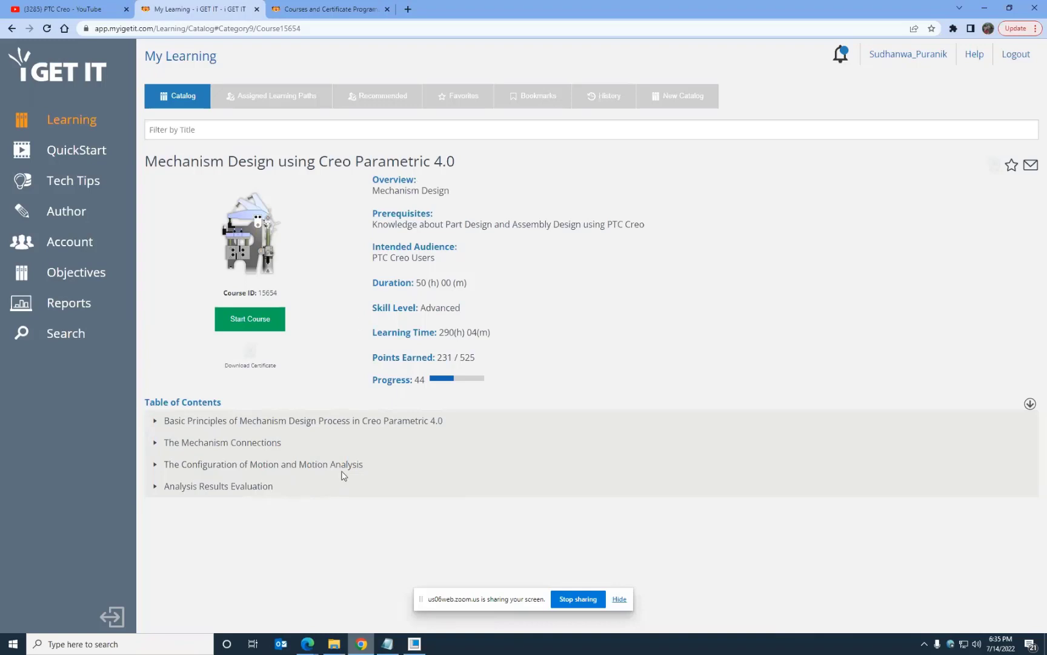
left_click(322, 6)
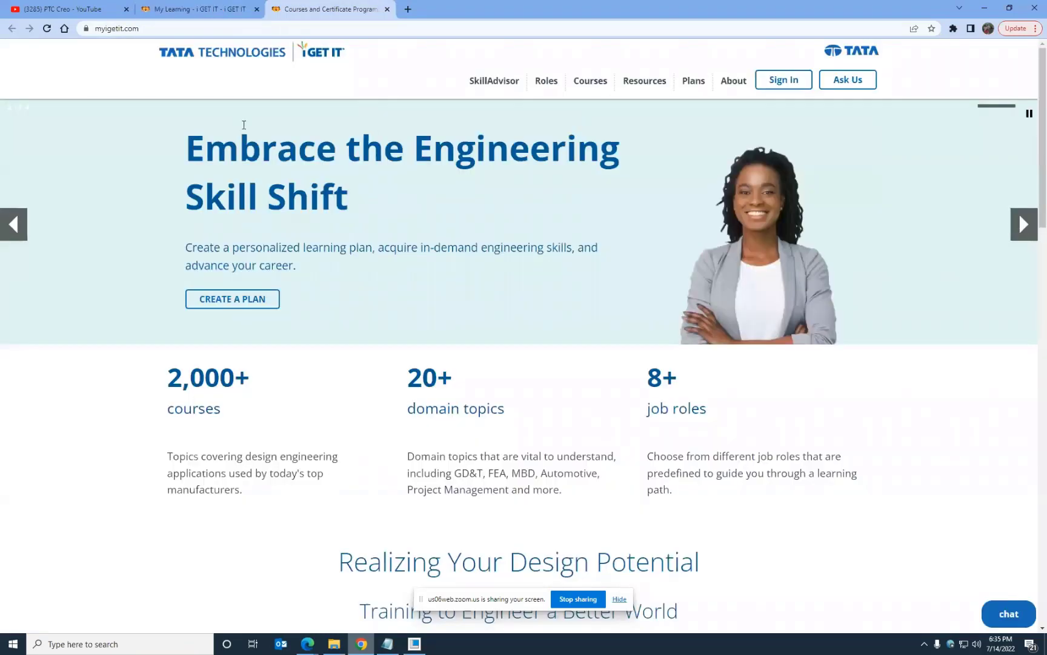
left_click(984, 11)
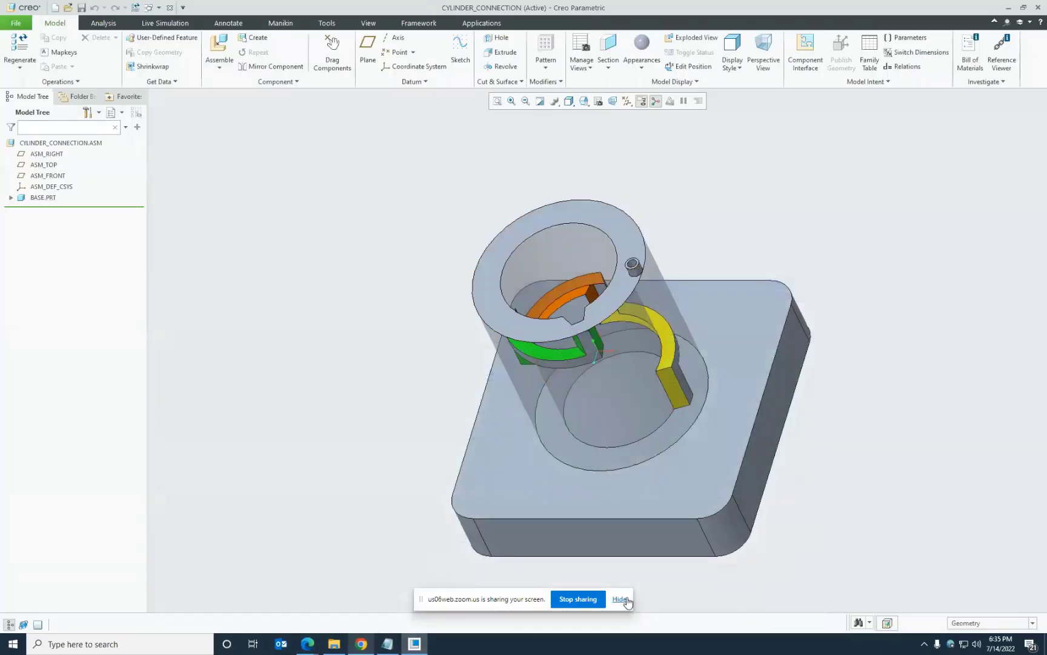
left_click(619, 599)
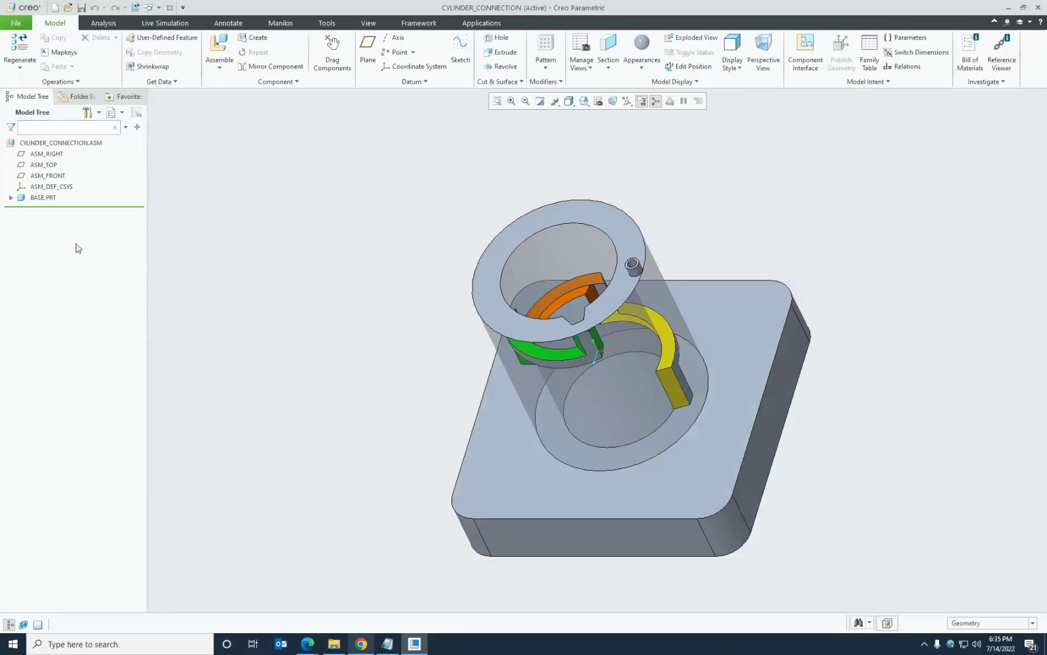
- Review the placement definition of BASE.PRT and close it without changing its Default constraint
left_click(40, 199)
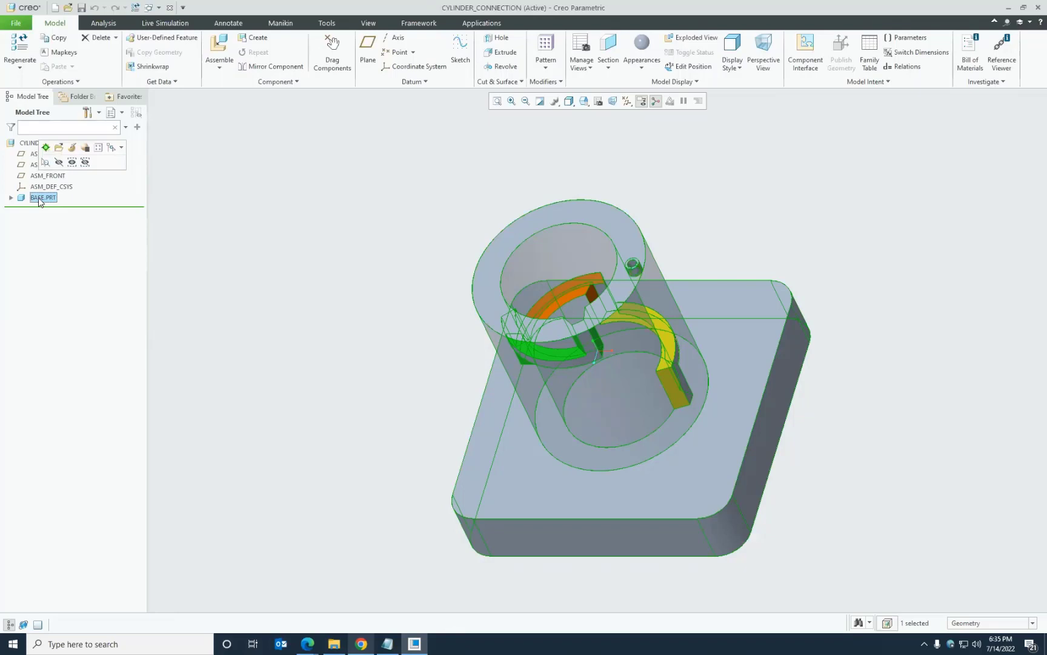
left_click(72, 147)
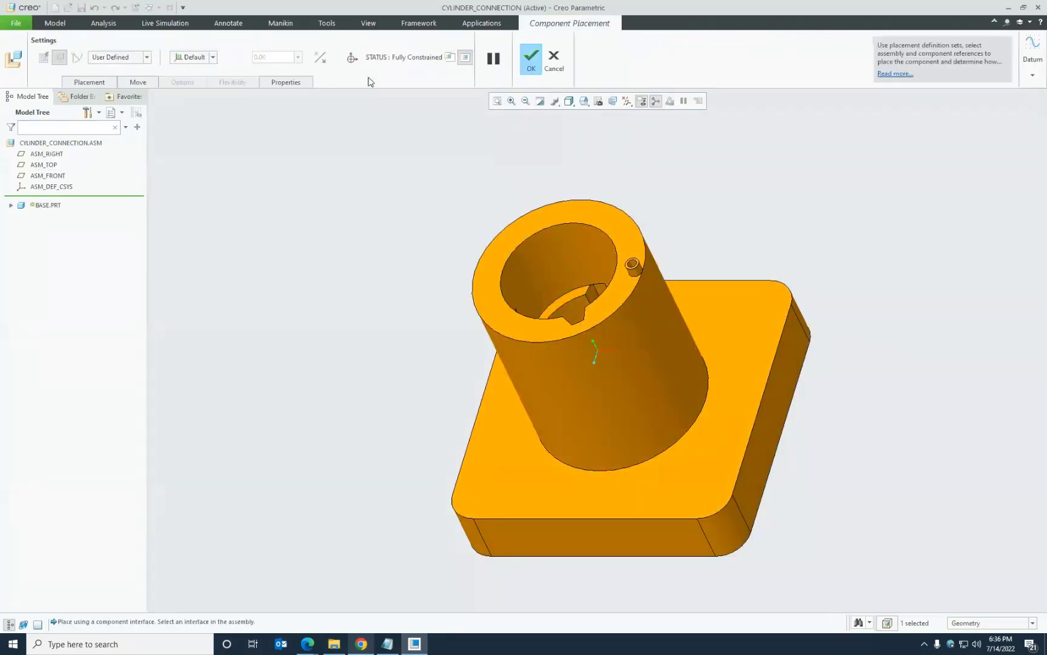
left_click(532, 68)
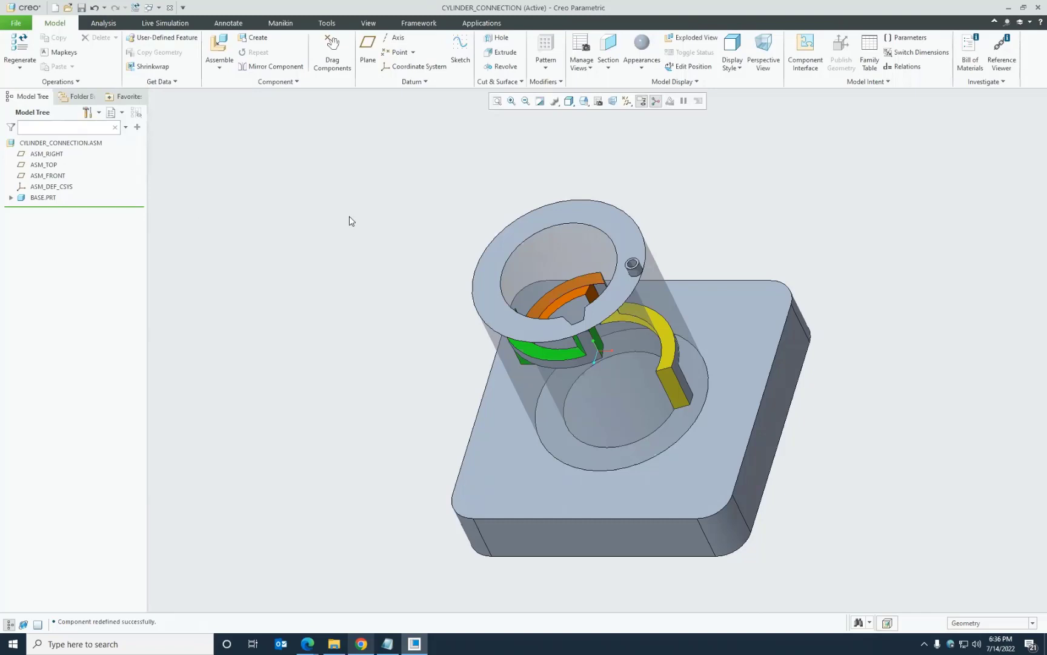
- Assemble cylinder.prt into the assembly and move it freely above the open end of the base's hollow cylinder
left_click(230, 60)
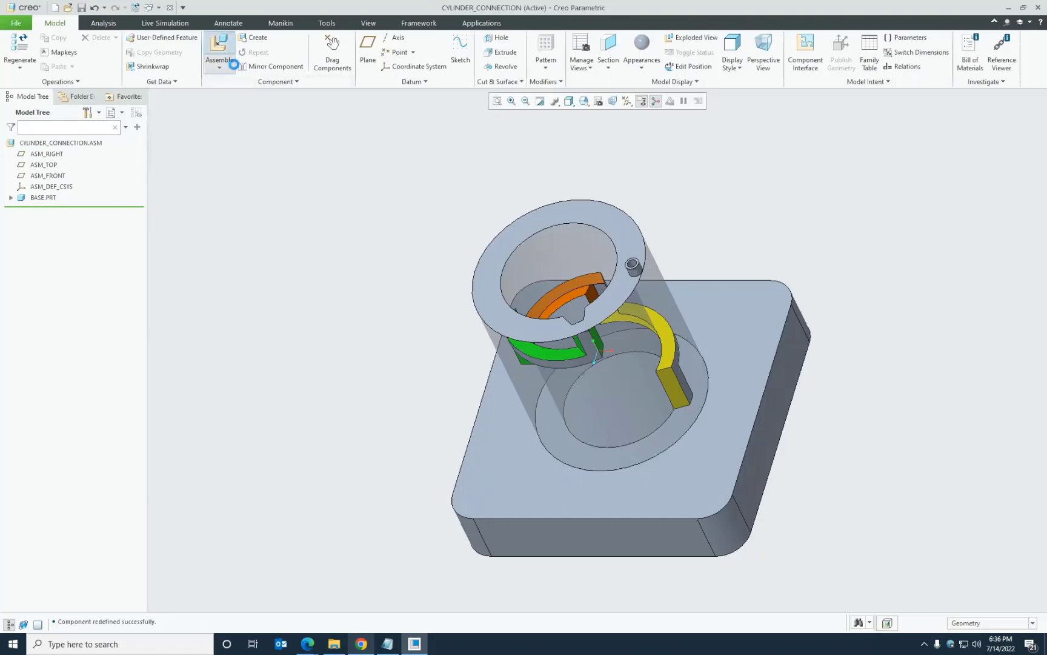
left_click(452, 262)
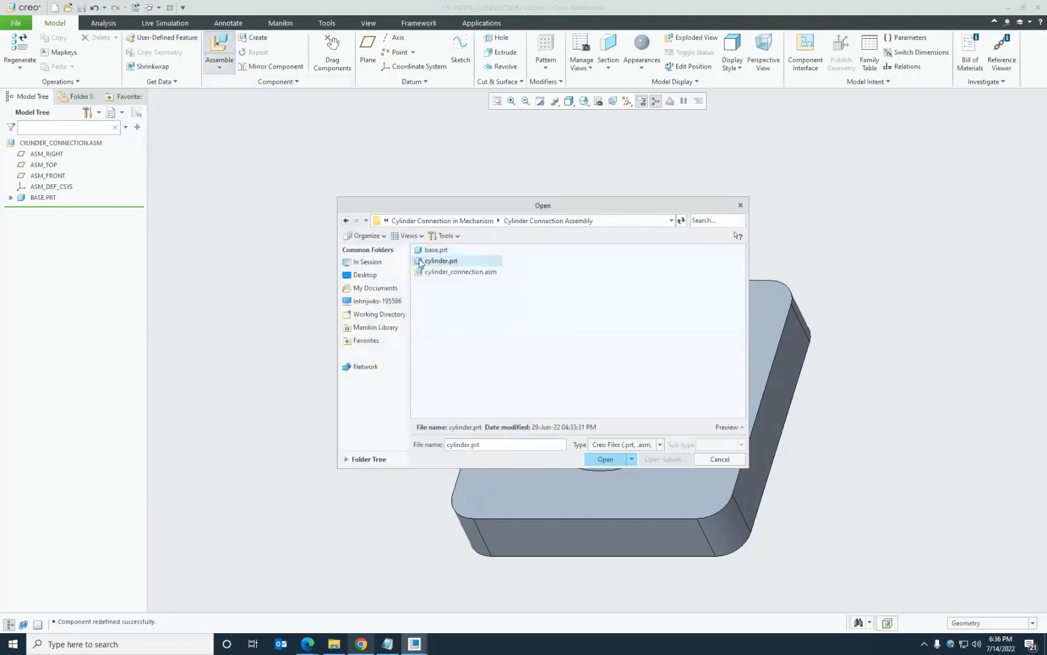
left_click(606, 459)
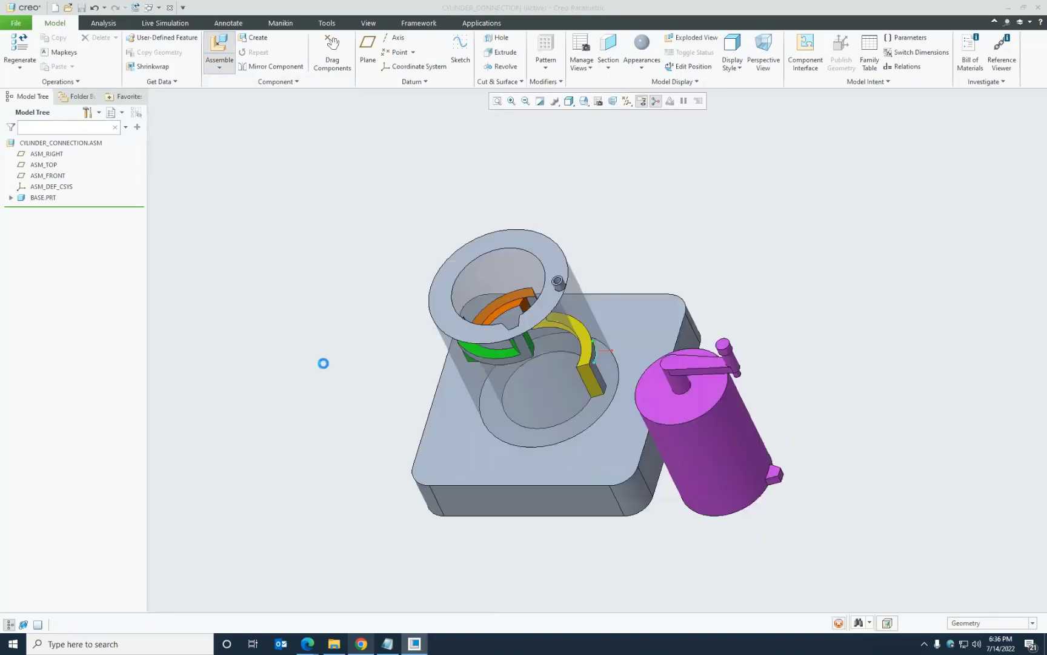
left_click(352, 57)
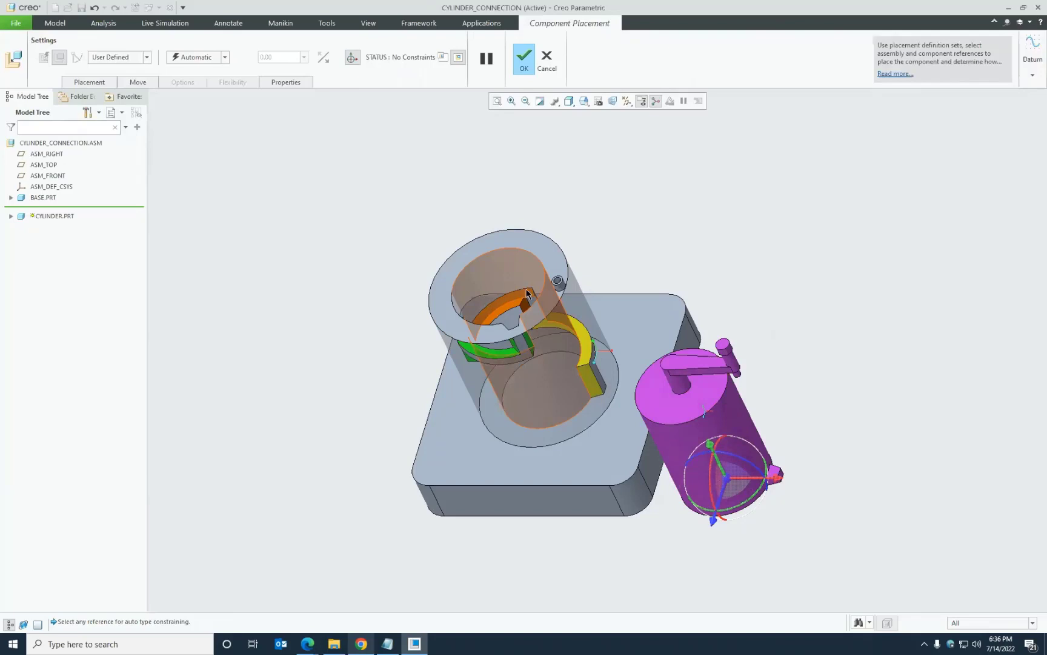
left_click_drag(725, 474, 668, 471)
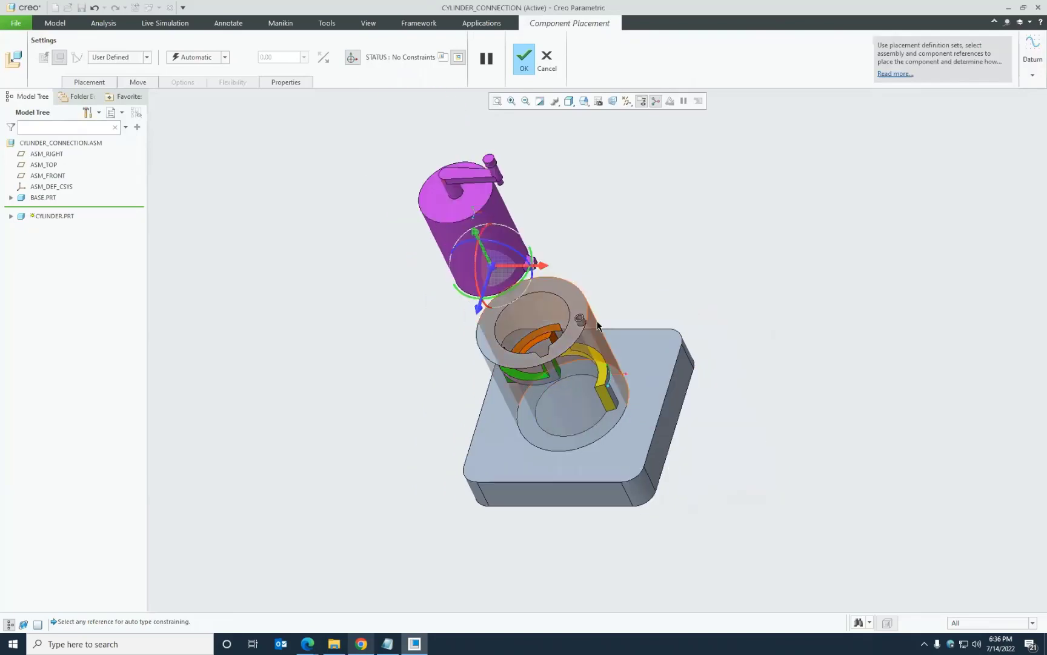
middle_click_drag(696, 449, 670, 427)
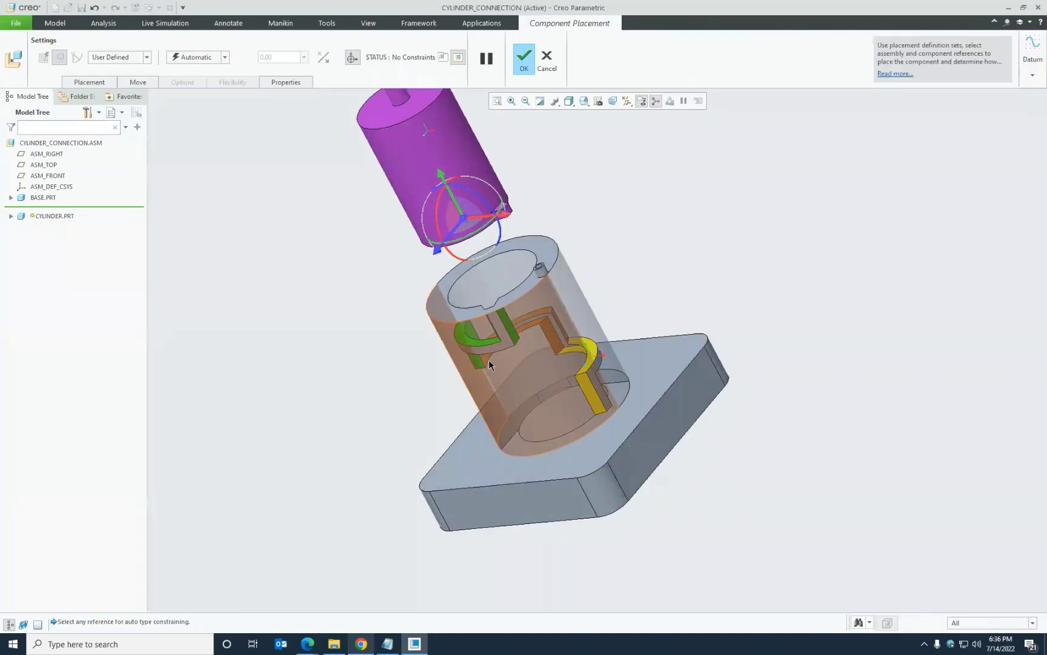
middle_click_drag(715, 451, 744, 499)
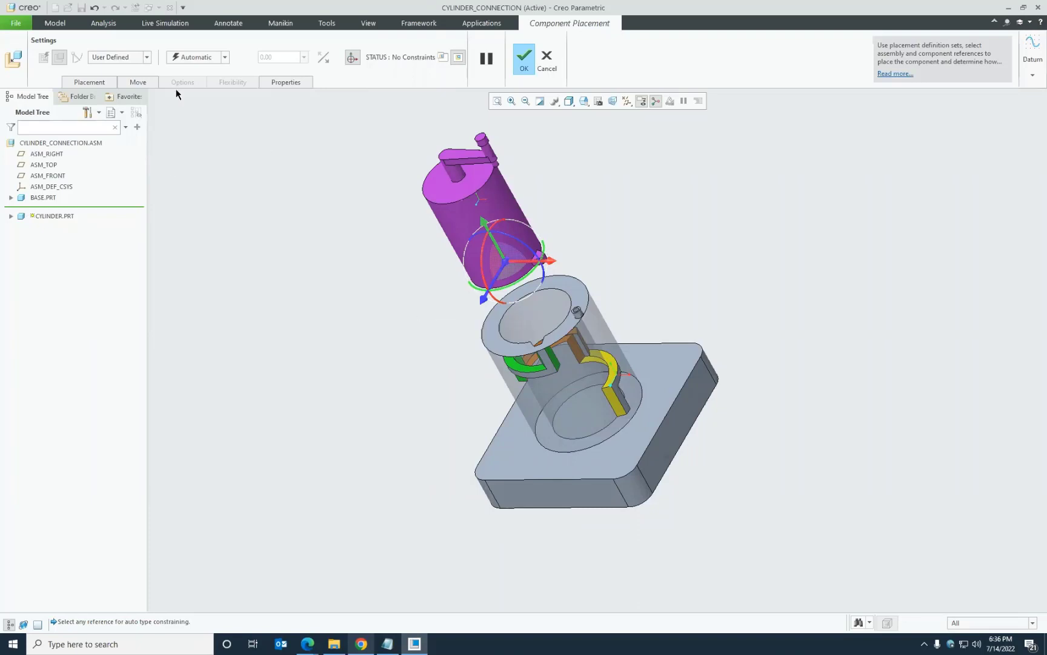
- Define a Cylinder connection aligning the outer cylindrical surface of CYLINDER.PRT with the inner bore surface of the base
left_click(197, 57)
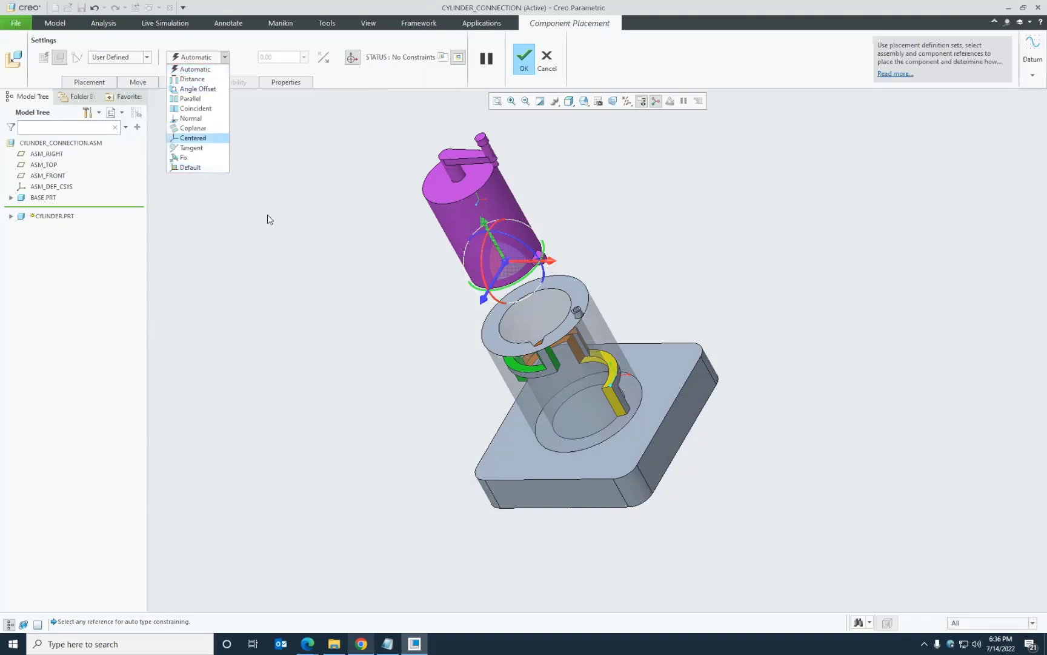
left_click(57, 102)
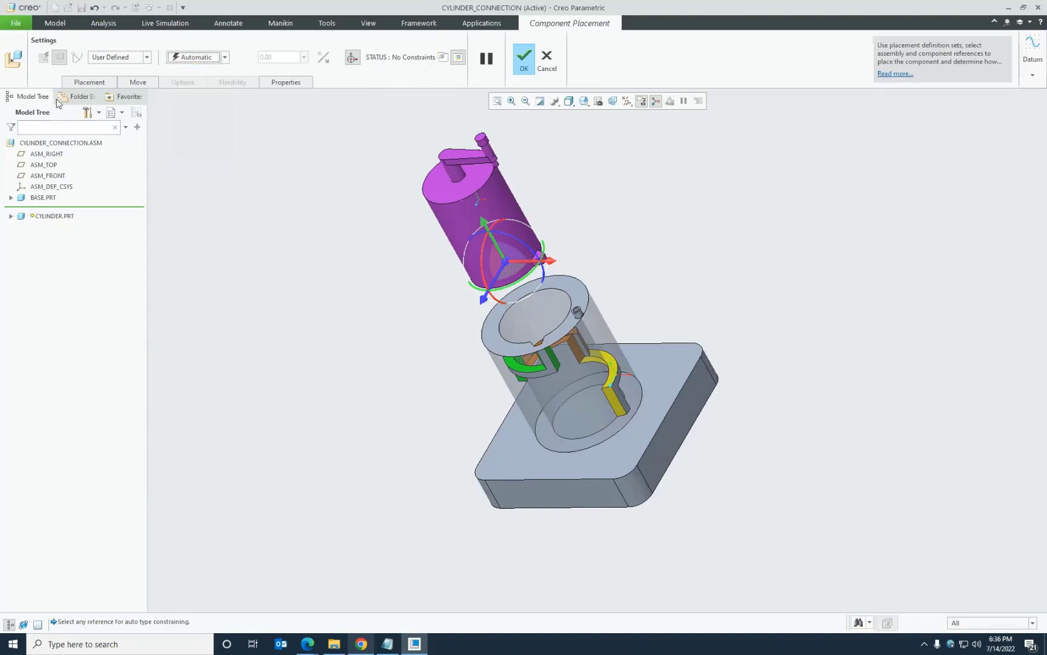
left_click(93, 83)
left_click(118, 59)
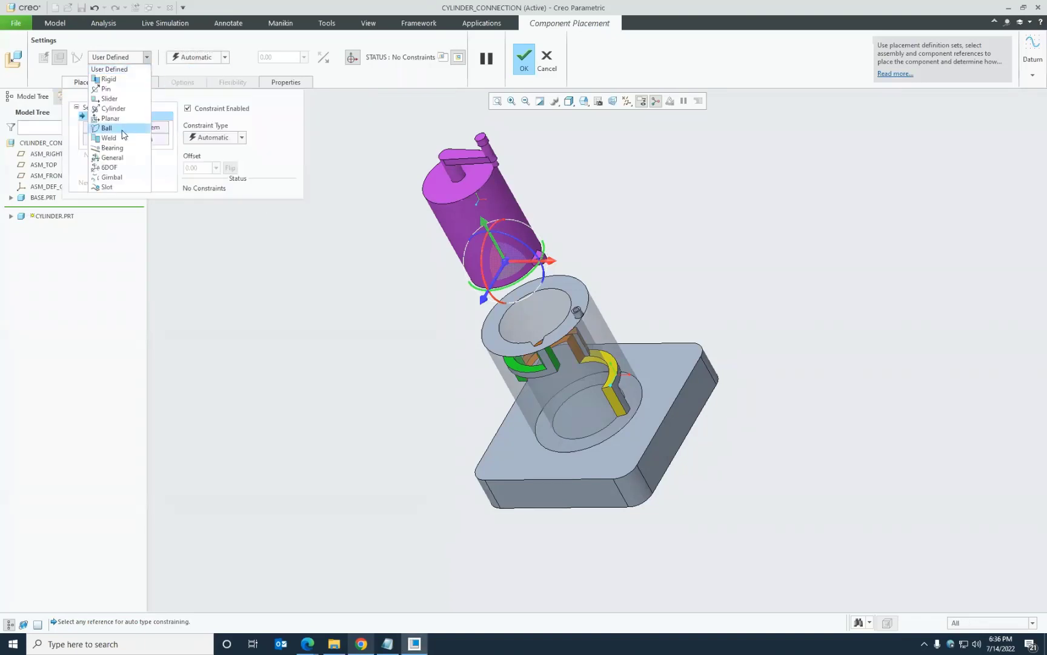
left_click(112, 108)
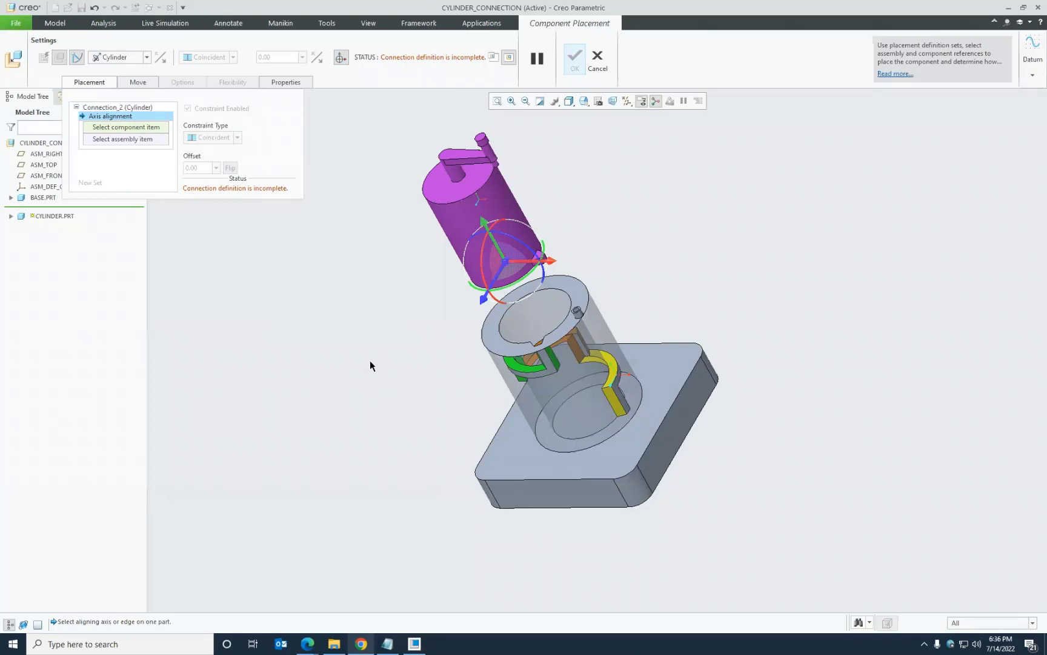
left_click(461, 223)
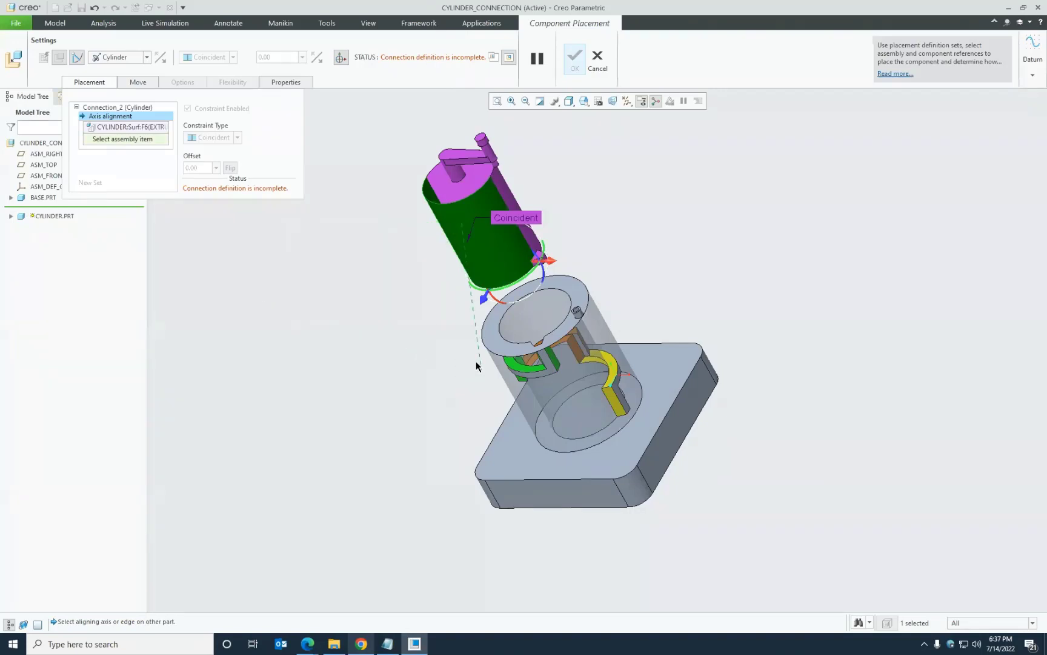
left_click(532, 316)
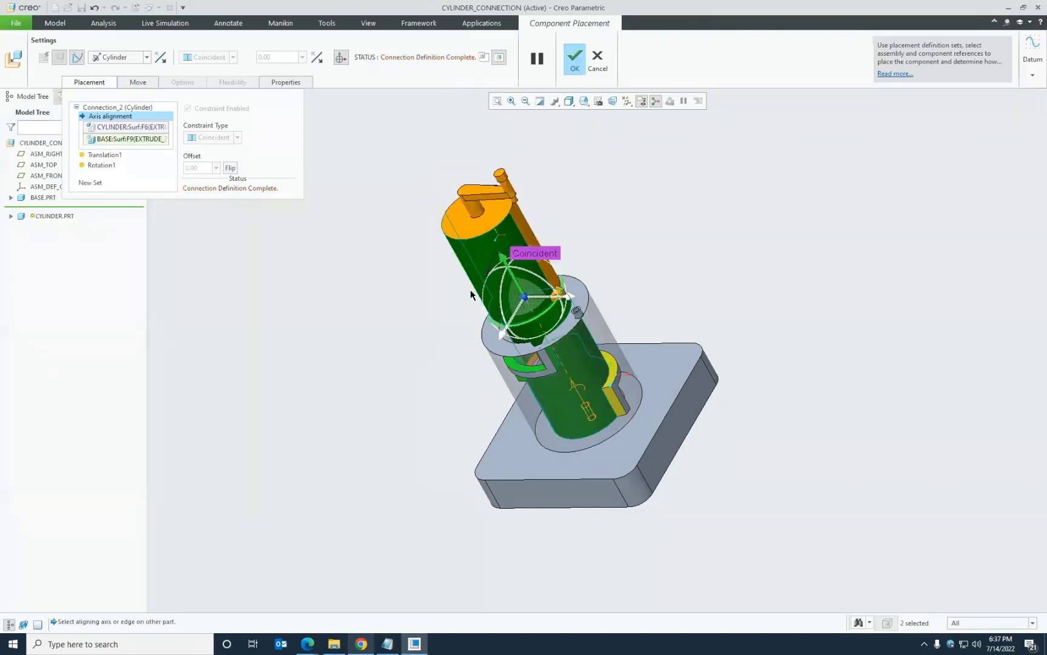
- Slide the cylinder upward along the shared axis until it is clear of the base's bore
middle_click_drag(728, 377, 533, 285)
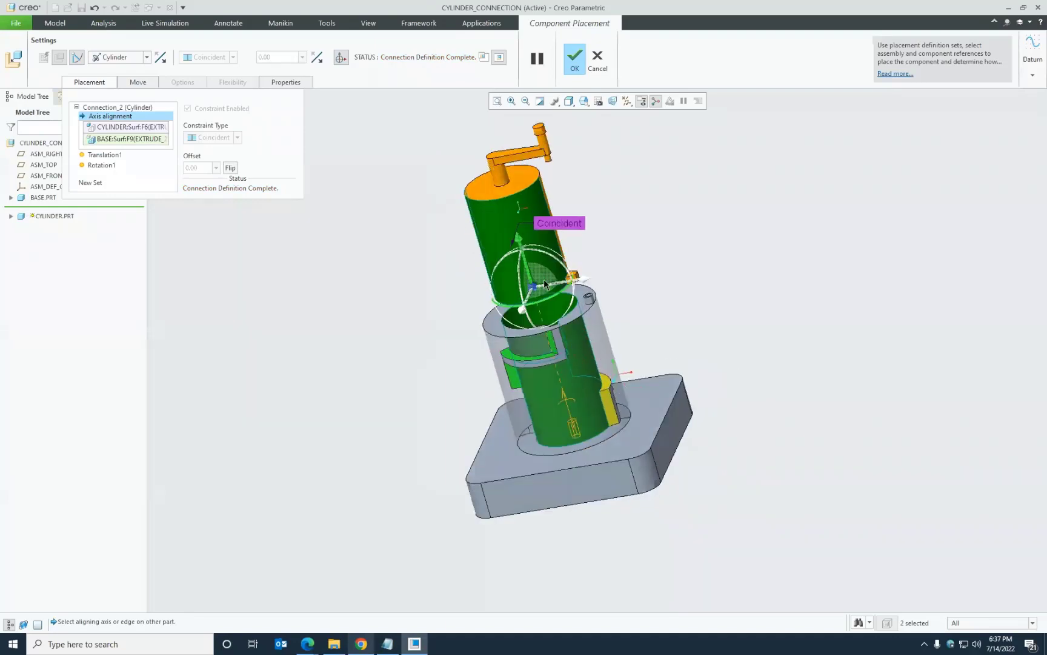
left_click_drag(532, 284, 520, 236)
mouse_move(797, 327)
middle_mouse_down()
mouse_move(769, 339)
mouse_move(793, 346)
middle_mouse_up()
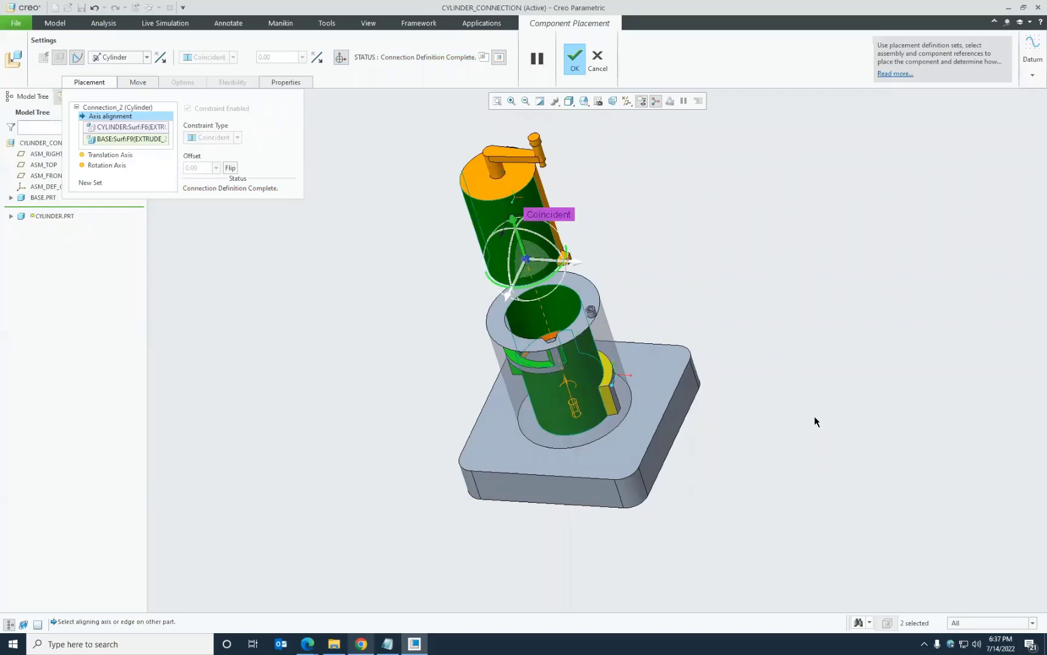
- Examine the cylinder's side lug, the connection axis and the coloured guide slots in the base from several angles
middle_click_drag(816, 423, 811, 400)
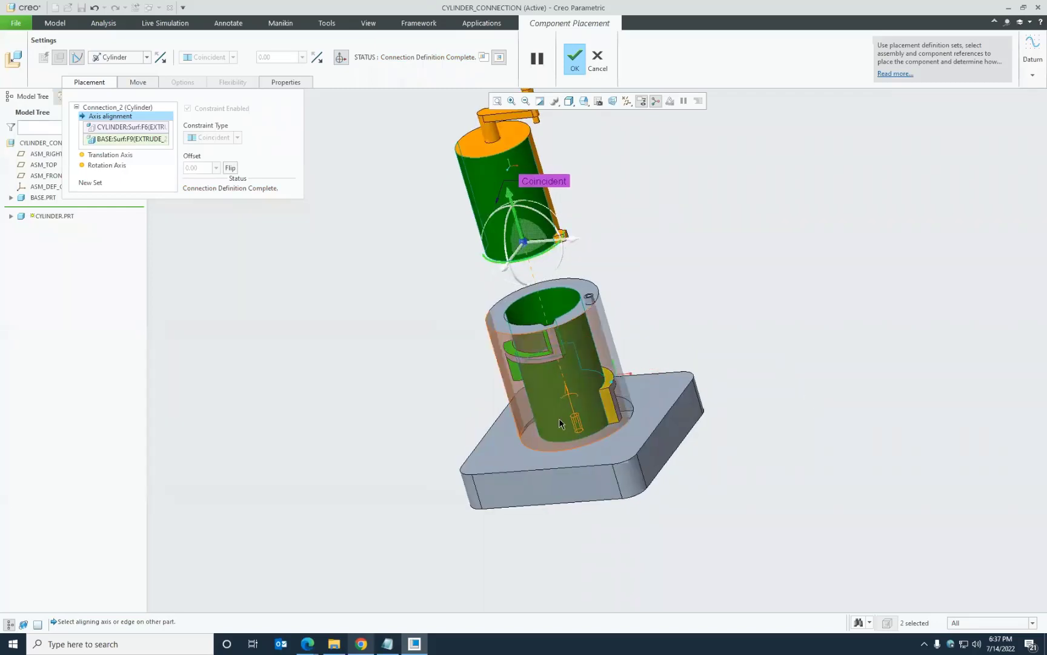
scroll(558, 416, "down", 2)
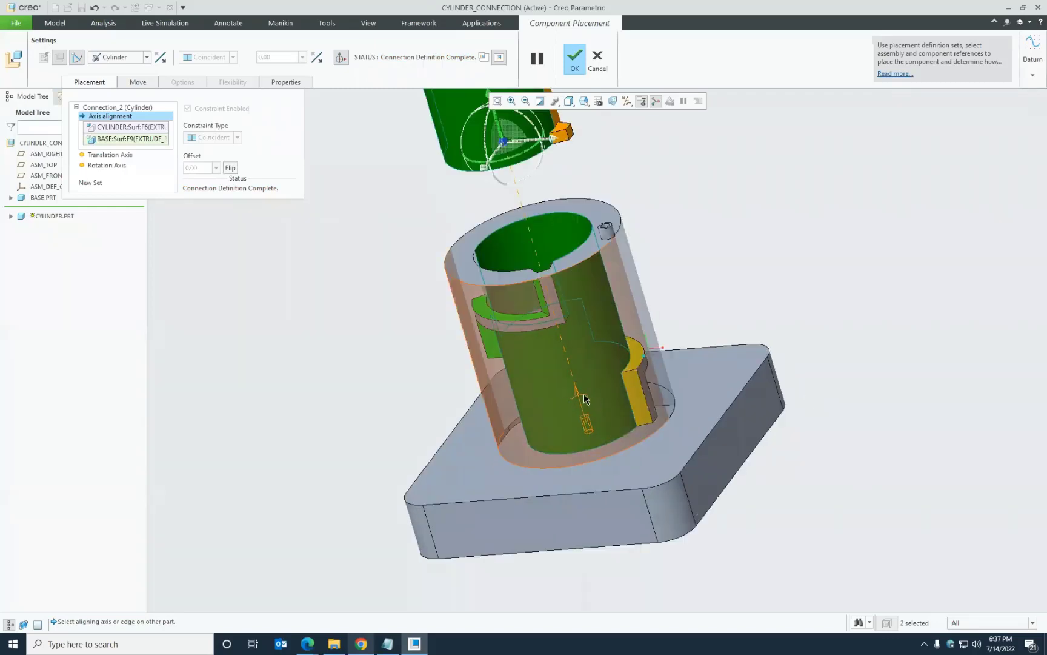
middle_click_drag(875, 444, 855, 457)
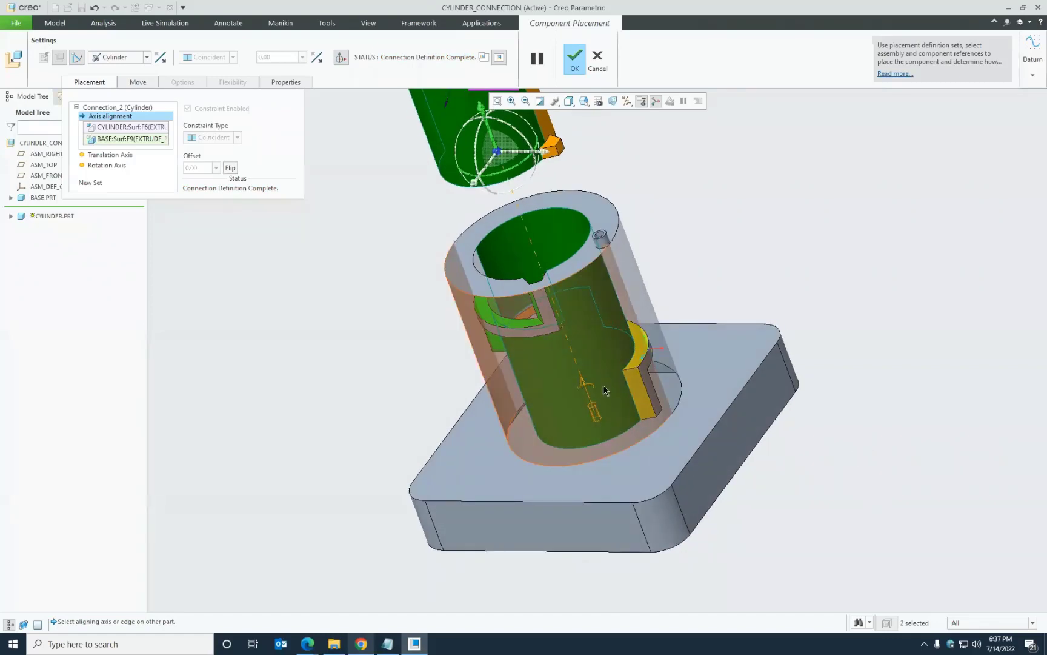
scroll(847, 490, "up", 5)
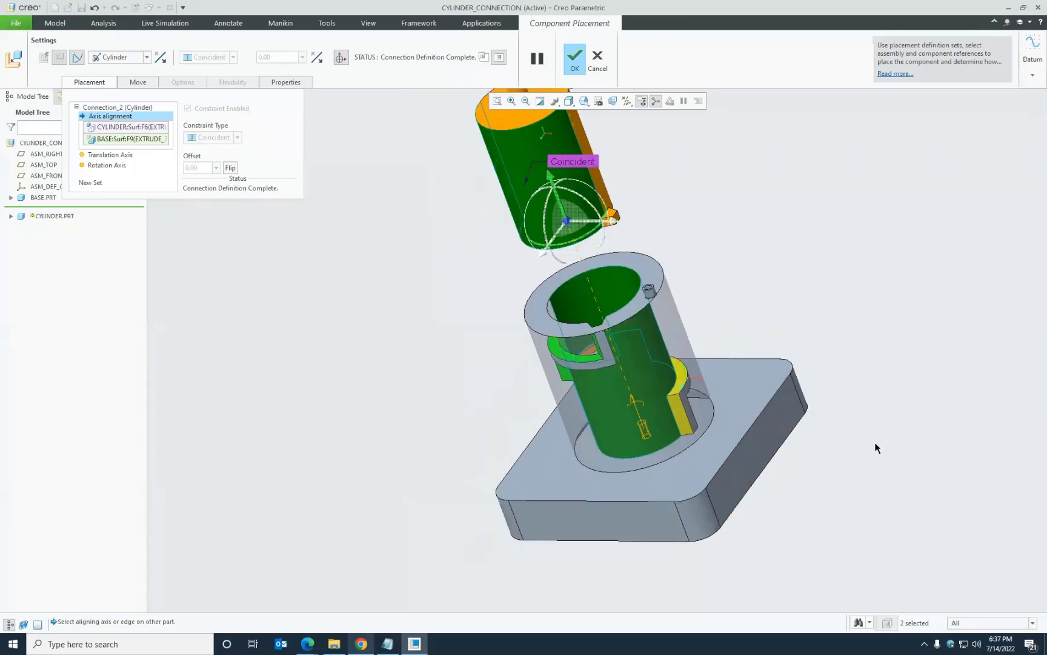
scroll(910, 391, "down", 2)
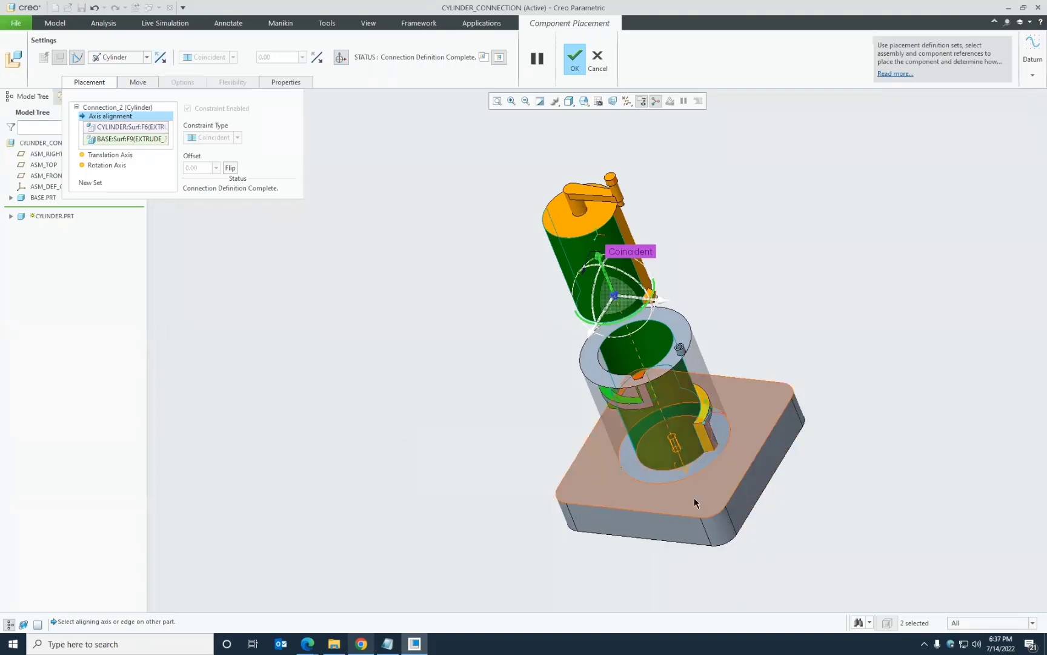
scroll(678, 451, "down", 2)
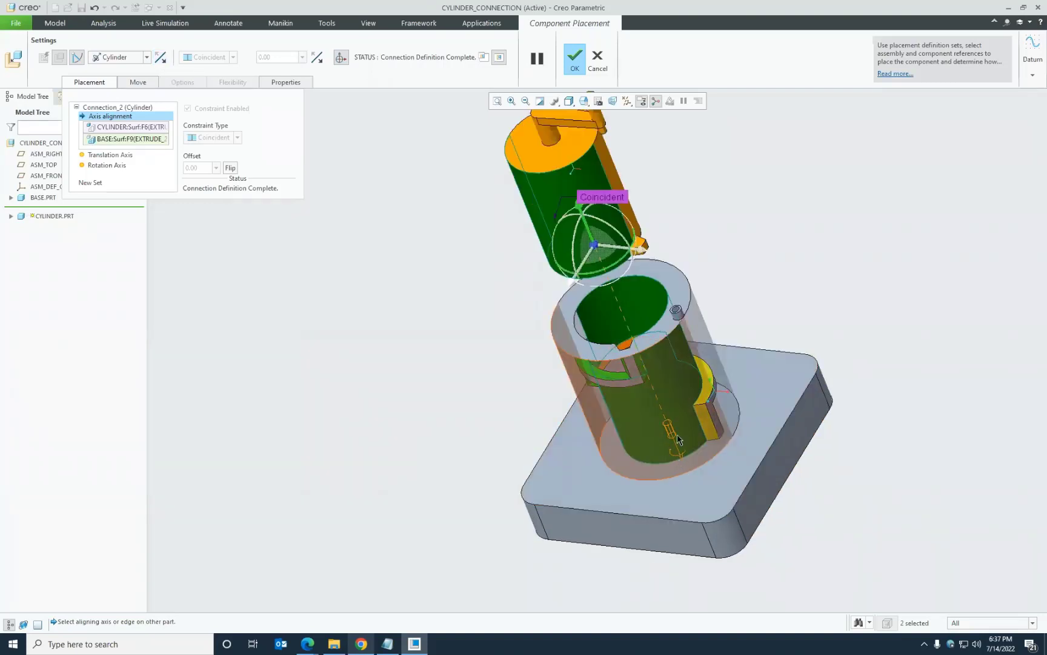
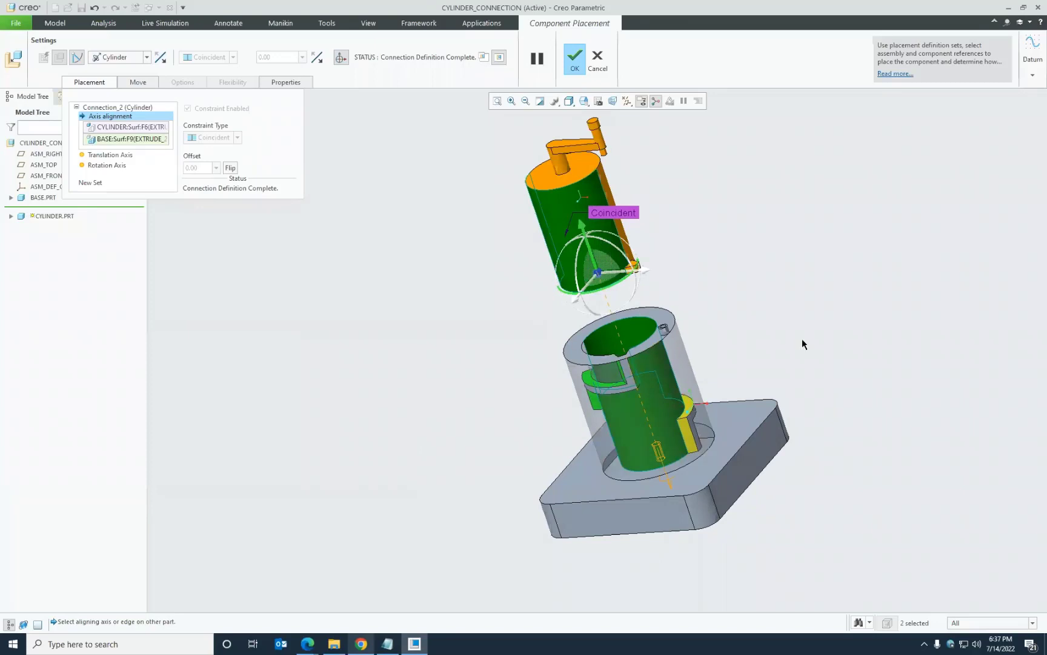
middle_click_drag(801, 340, 795, 352)
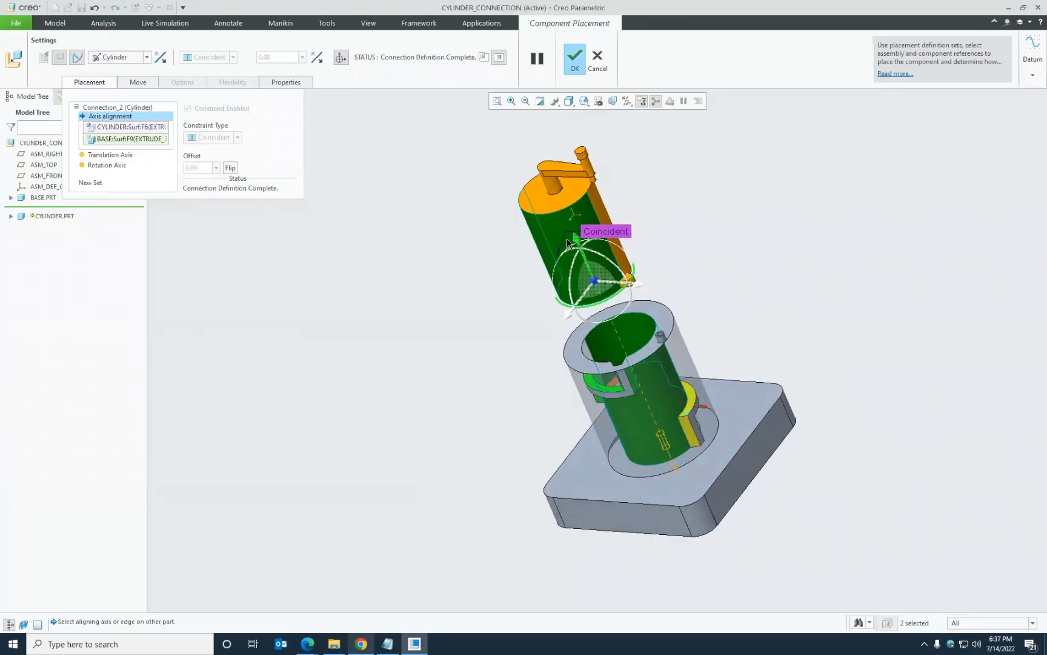
middle_click_drag(834, 398, 699, 343)
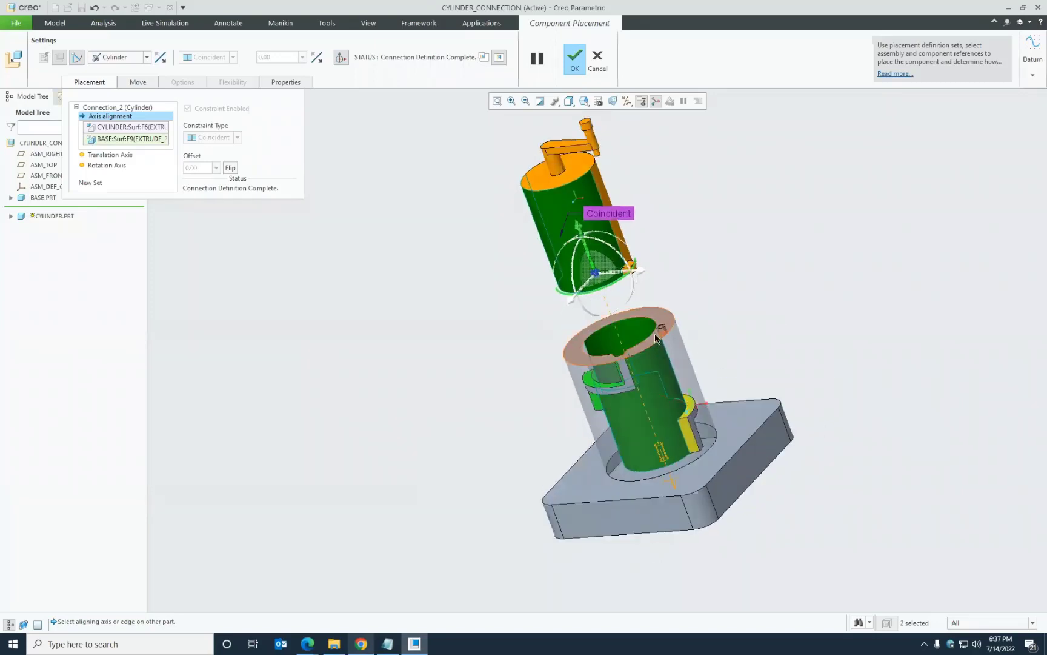
scroll(685, 297, "up", 3)
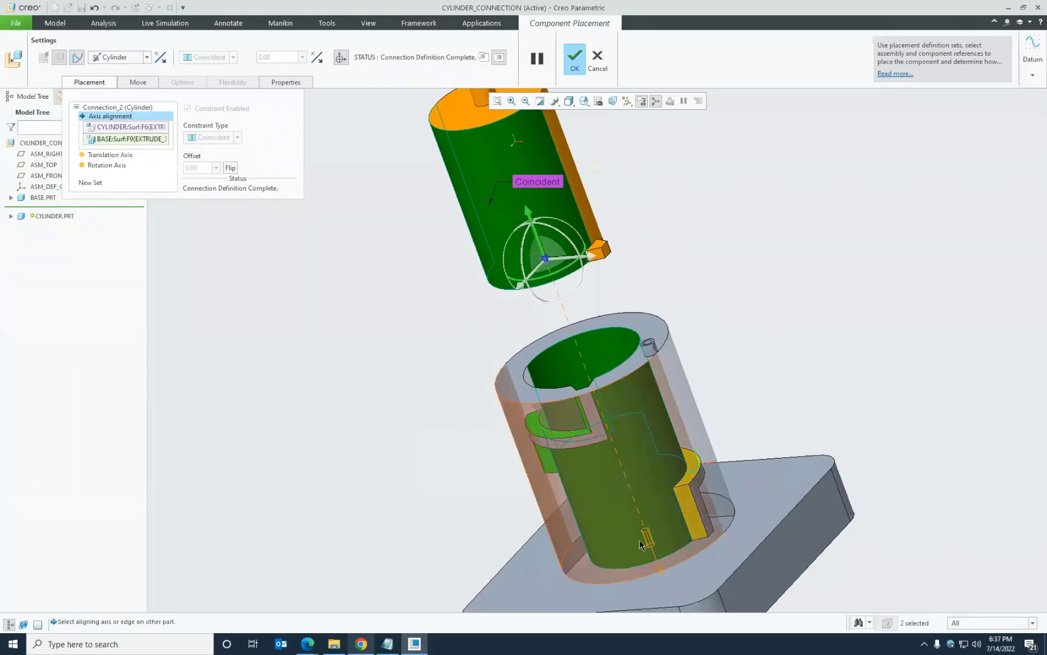
middle_click_drag(854, 397, 827, 425)
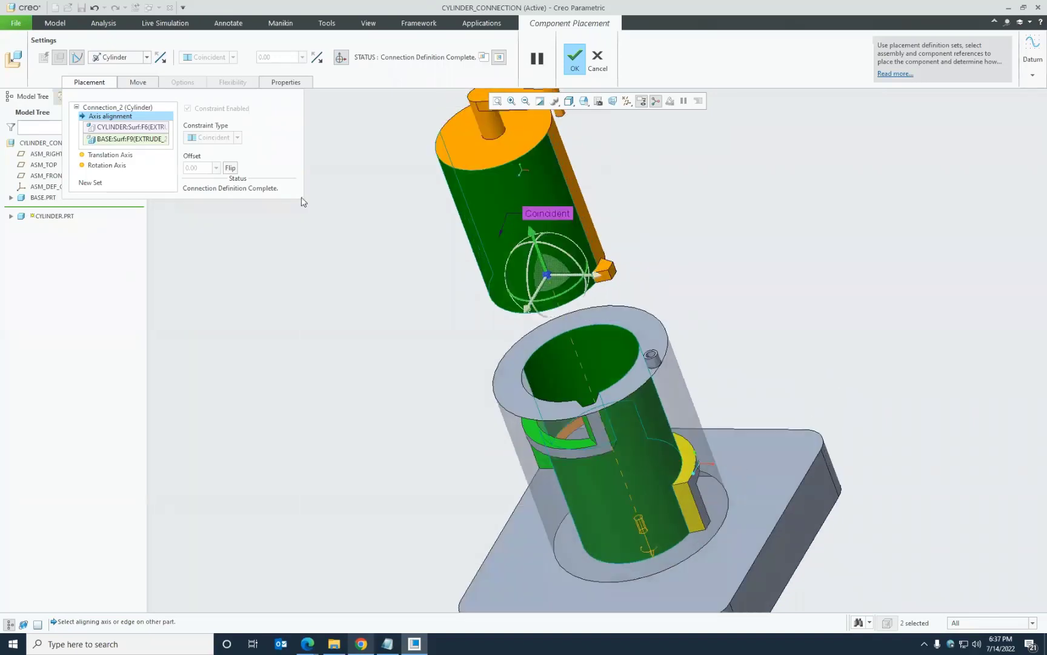
- Define the translation axis zero references using the cylinder's flat bottom face and the top rim face of the base's hollow cylinder
left_click(119, 155)
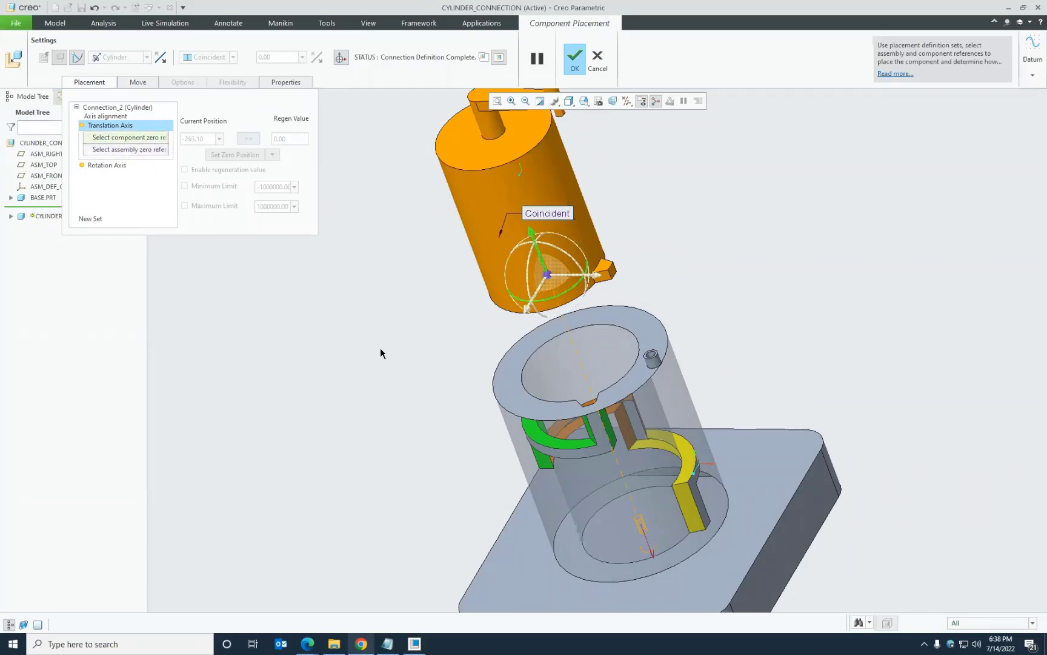
middle_click_drag(401, 362, 387, 308)
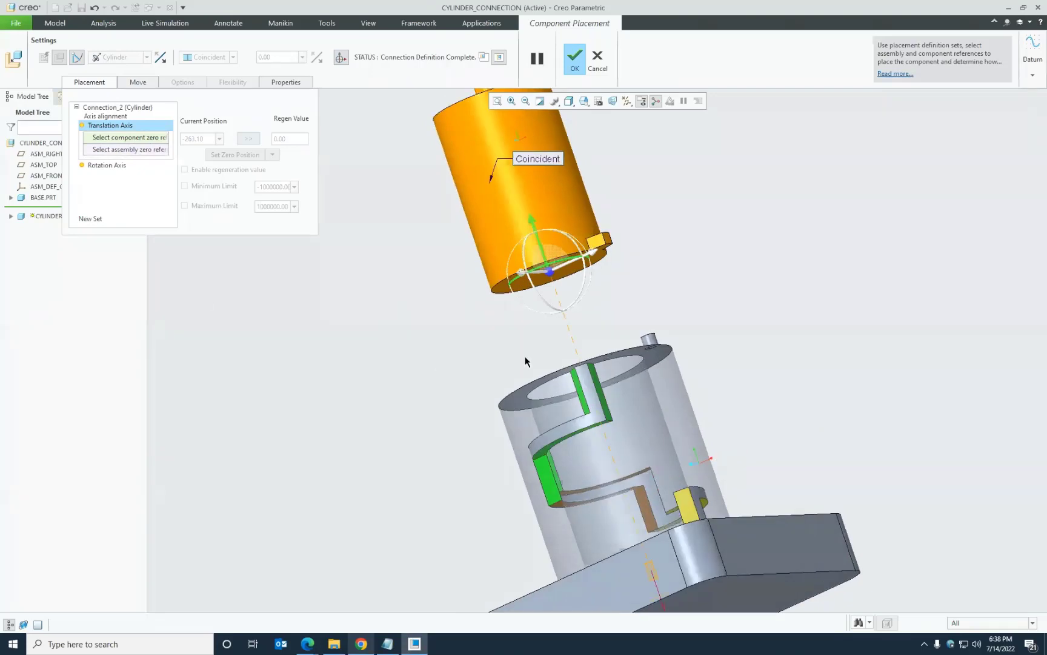
left_click(341, 57)
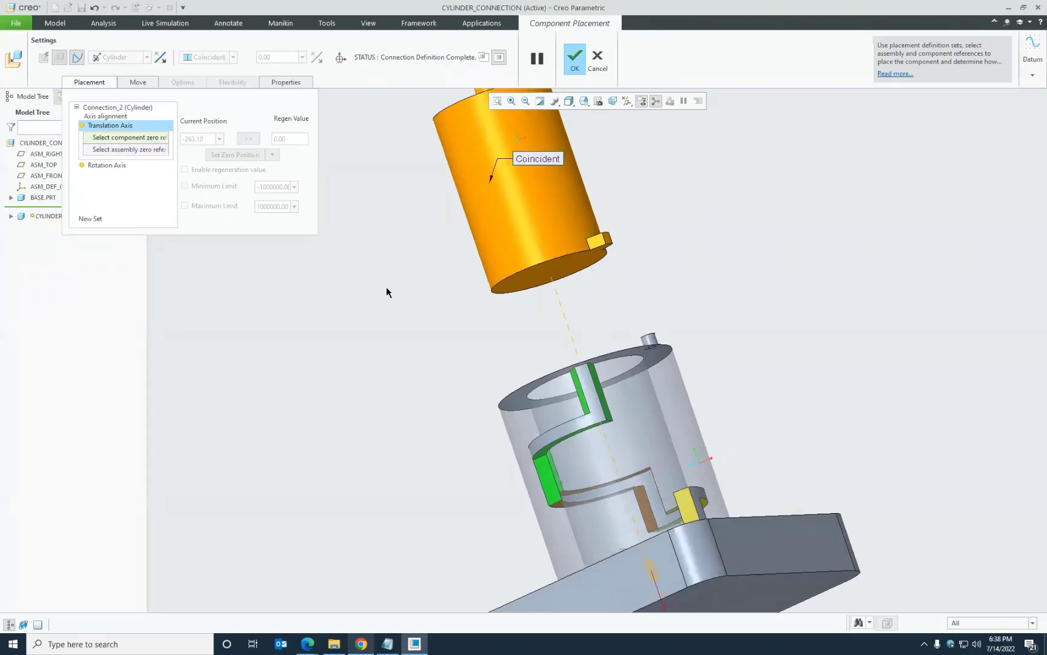
left_click(528, 280)
middle_click_drag(409, 296, 425, 336)
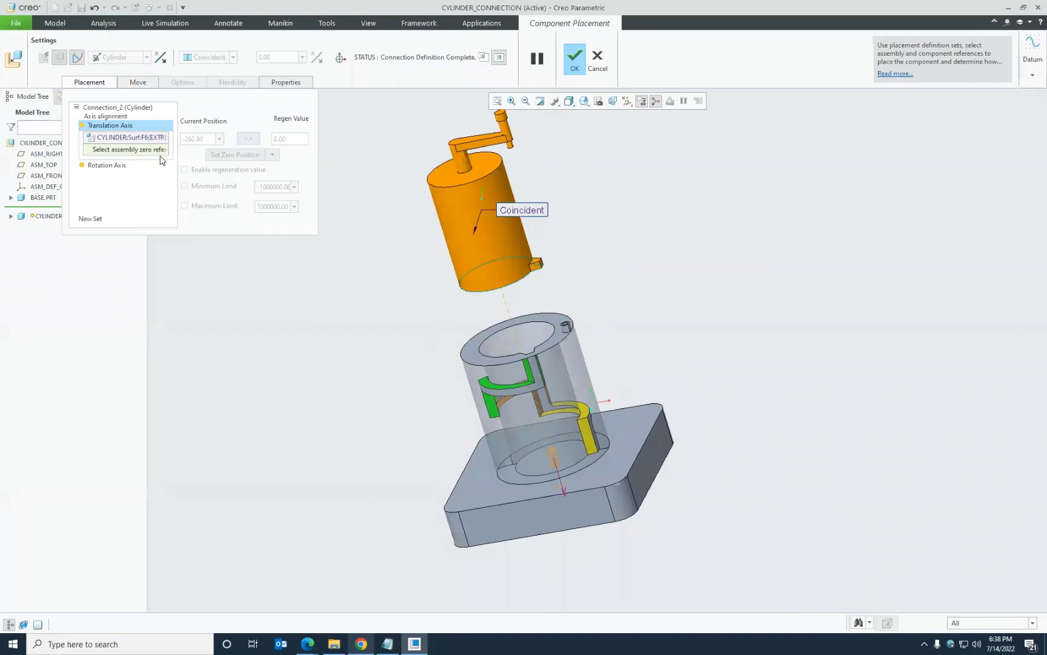
left_click(474, 351)
middle_click_drag(409, 388, 380, 381)
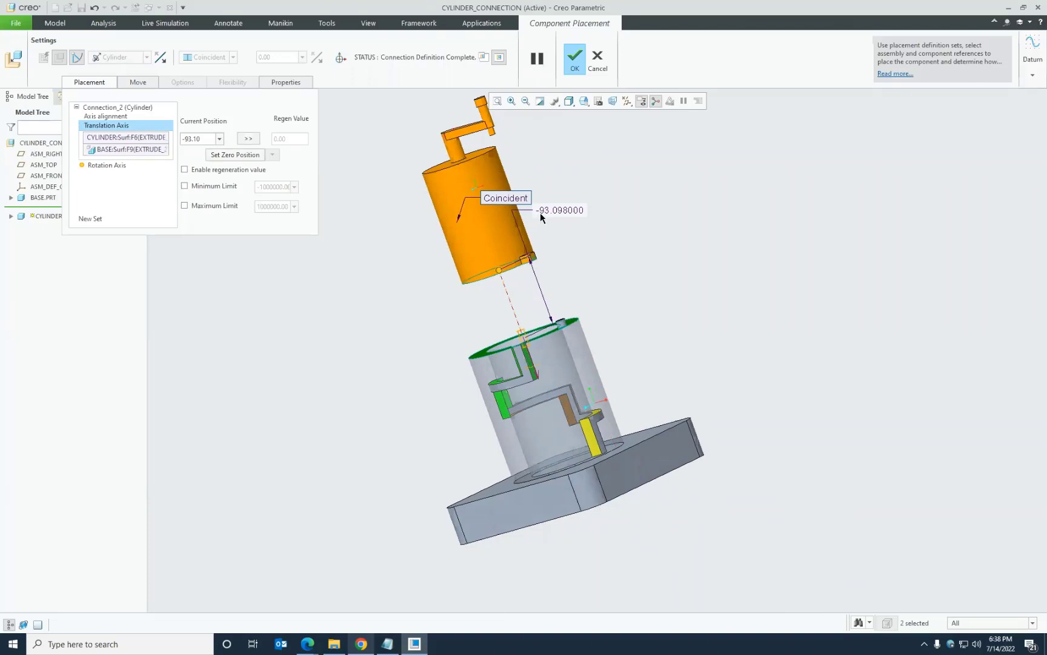
- Set the current position of the cylinder along the translation axis to -10
double_click(209, 141)
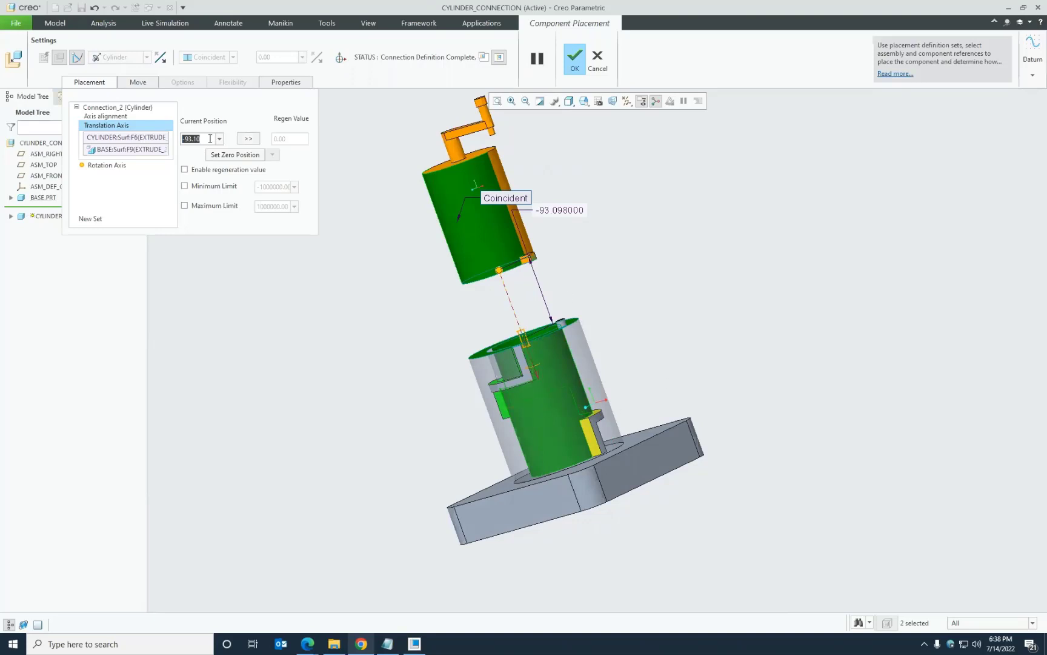
type("-1")
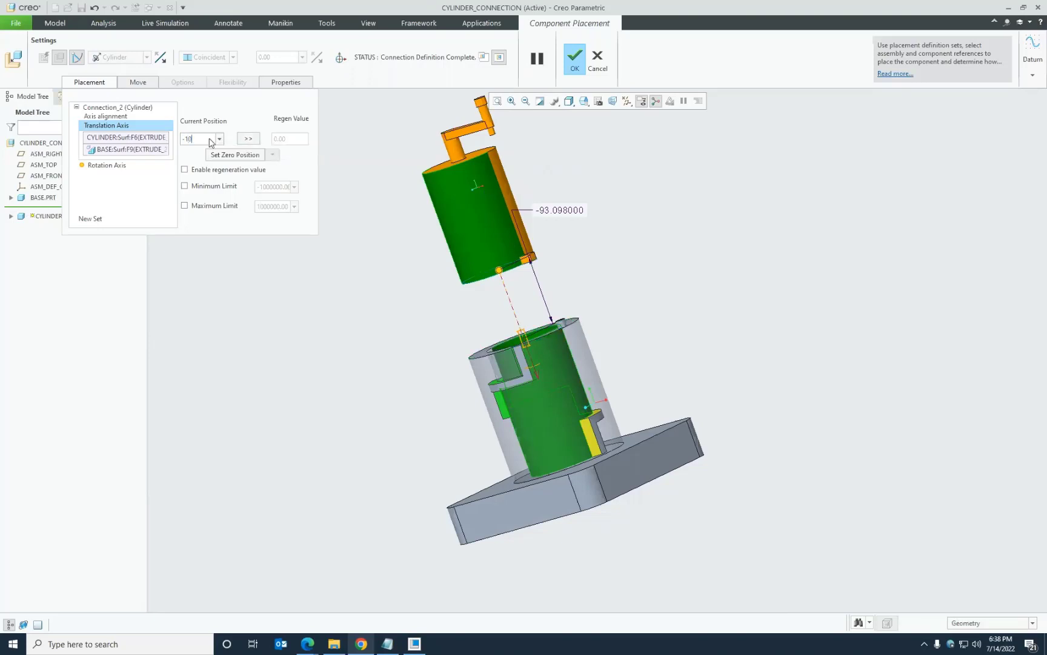
type("0")
key("Return")
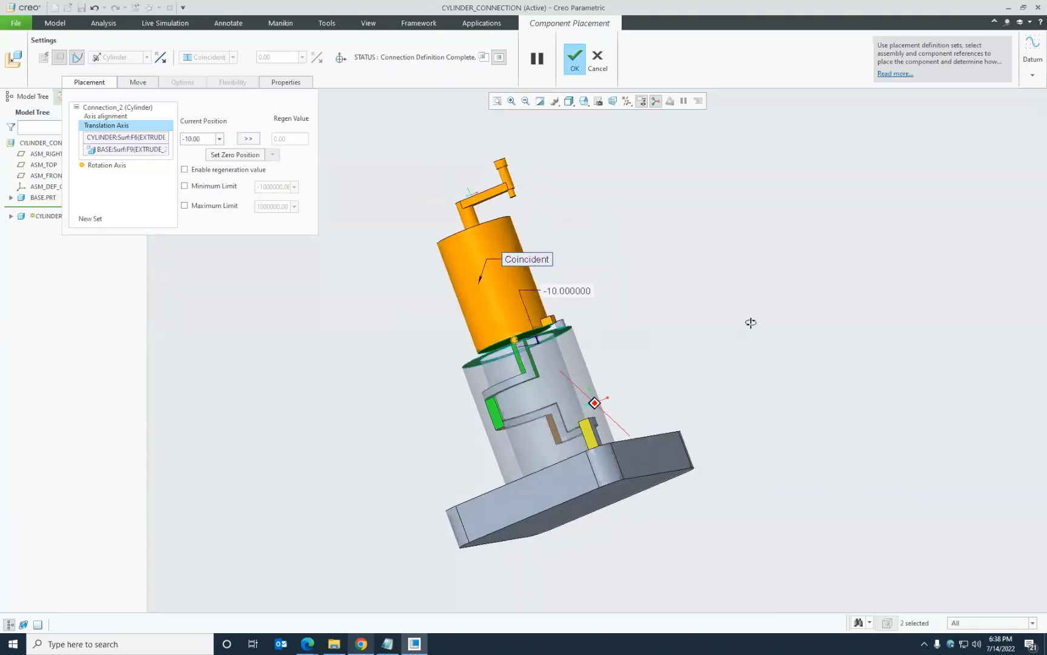
- Make the cylinder's current translation position the zero position and enable its regeneration value
scroll(704, 353, "down", 3)
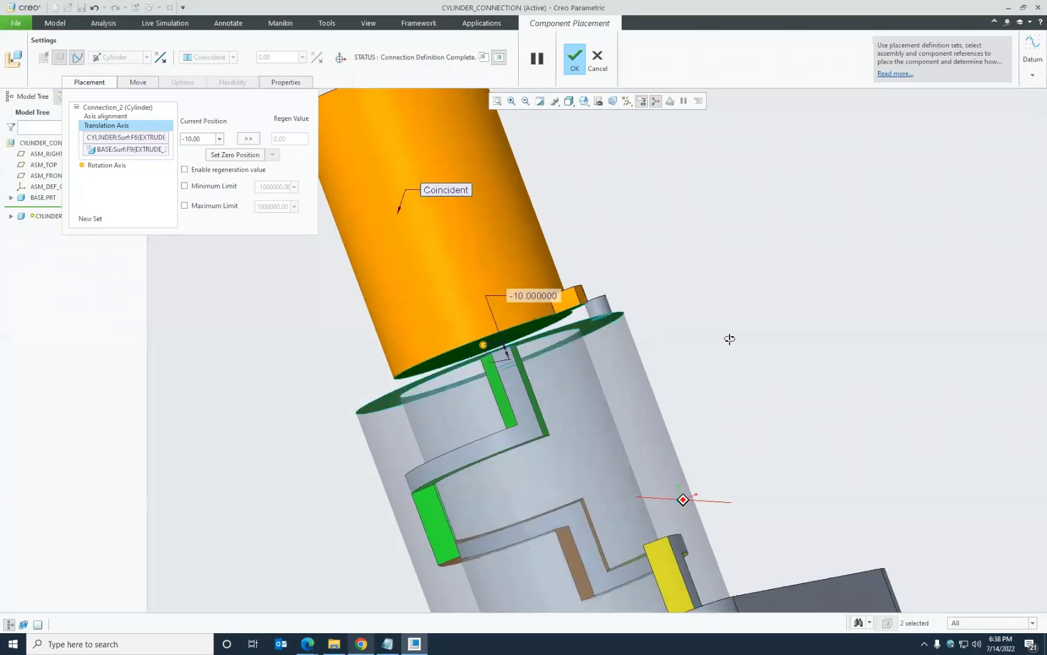
left_click(584, 102)
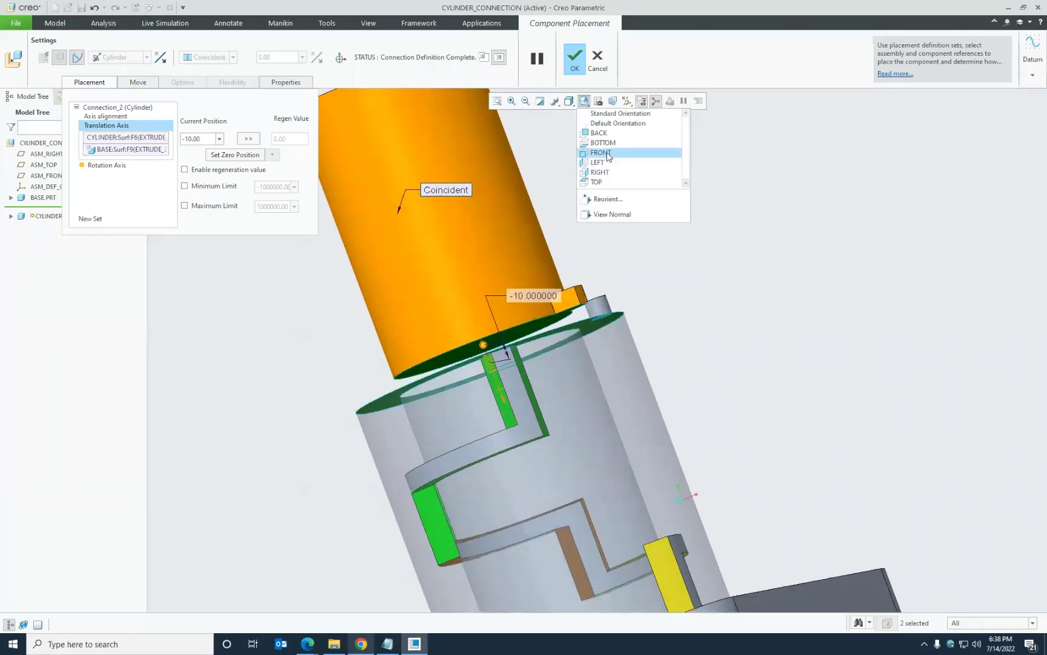
left_click(600, 152)
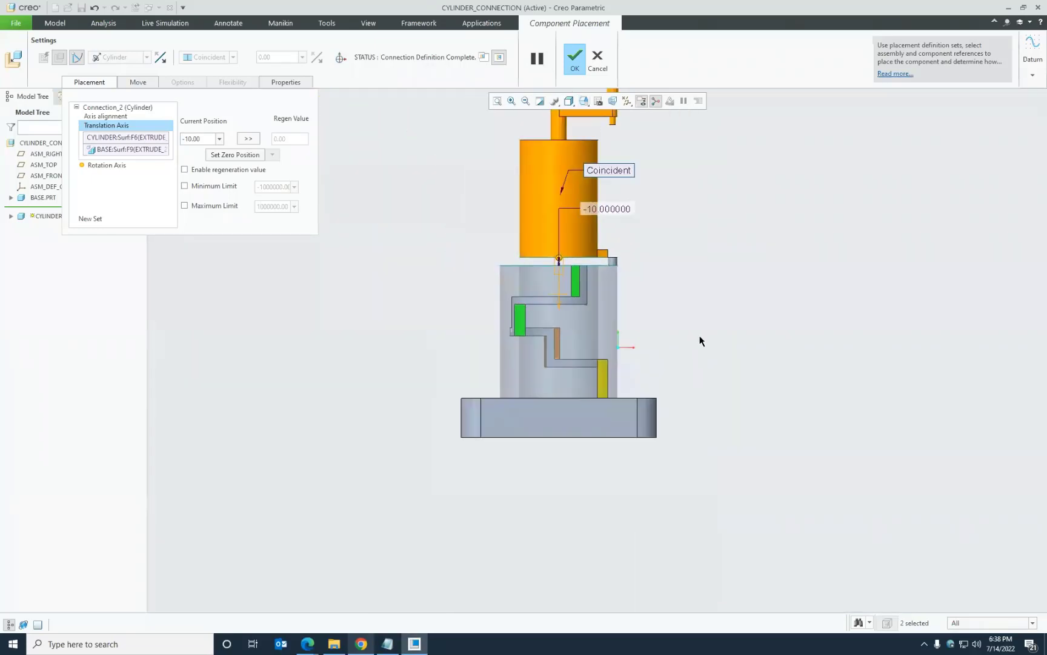
key("ctrl+d")
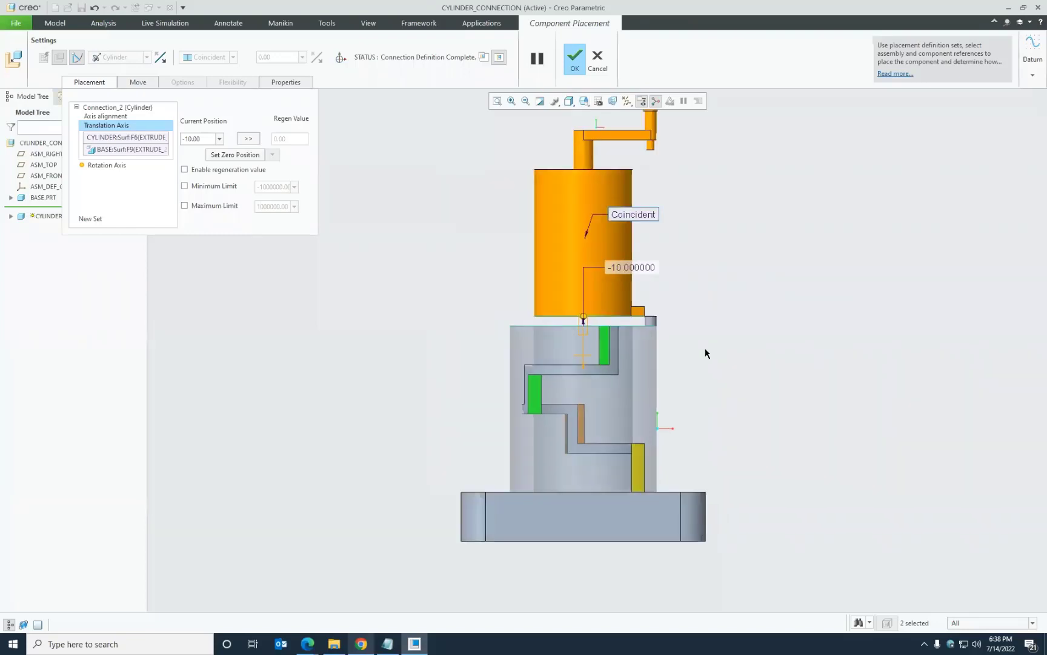
left_click(585, 101)
left_click(600, 112)
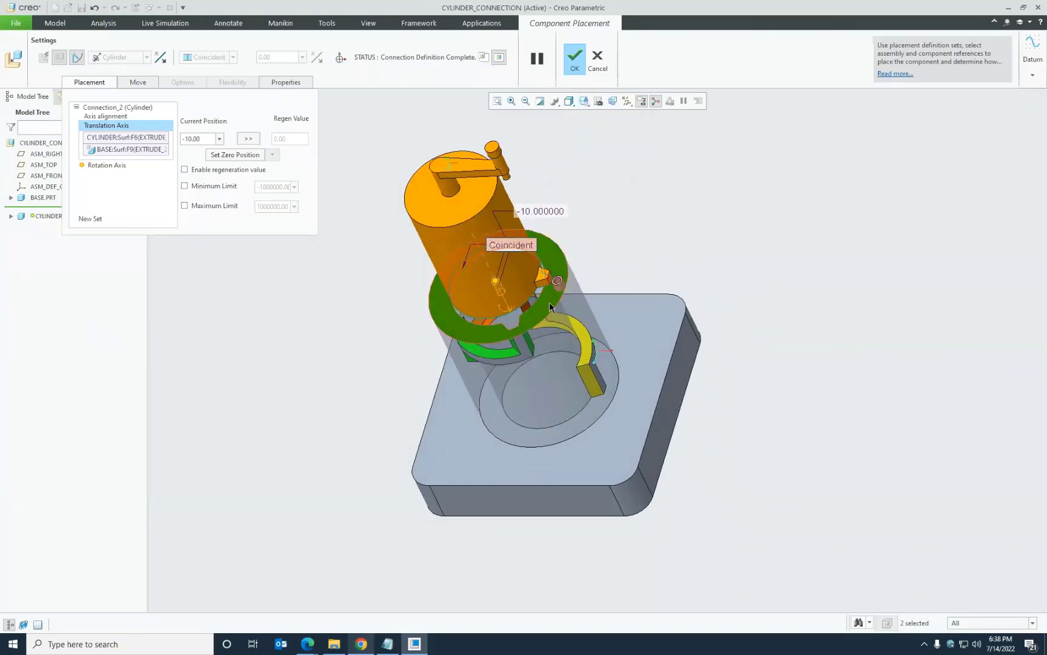
left_click(234, 157)
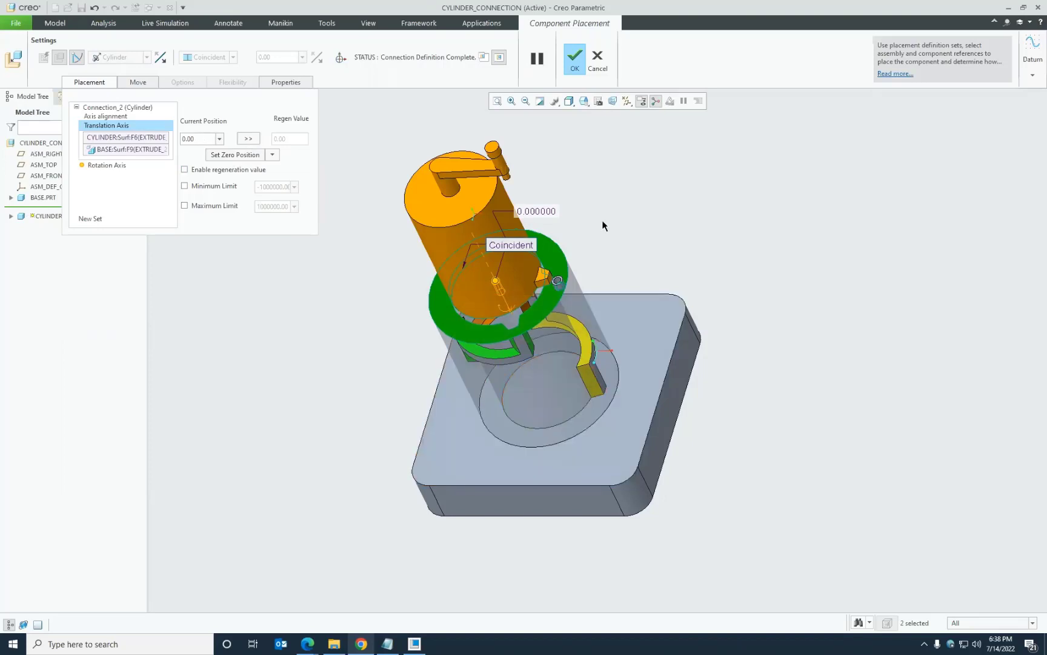
left_click(478, 322)
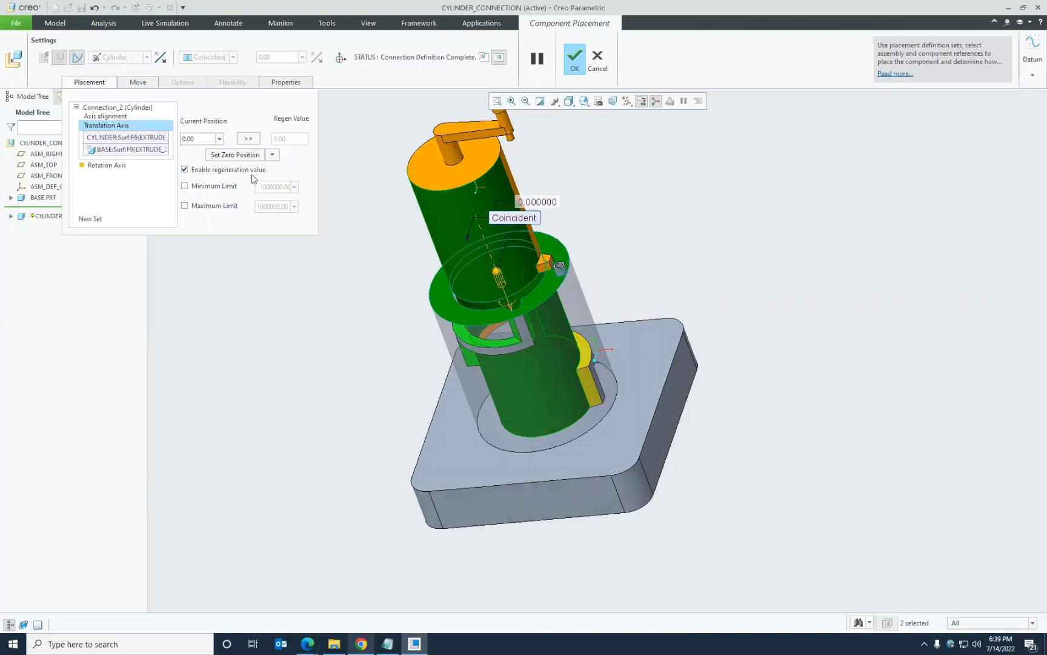
- Measure the distance between the cylinder's bottom face and the top face of the base plate
middle_click_drag(335, 179, 337, 231)
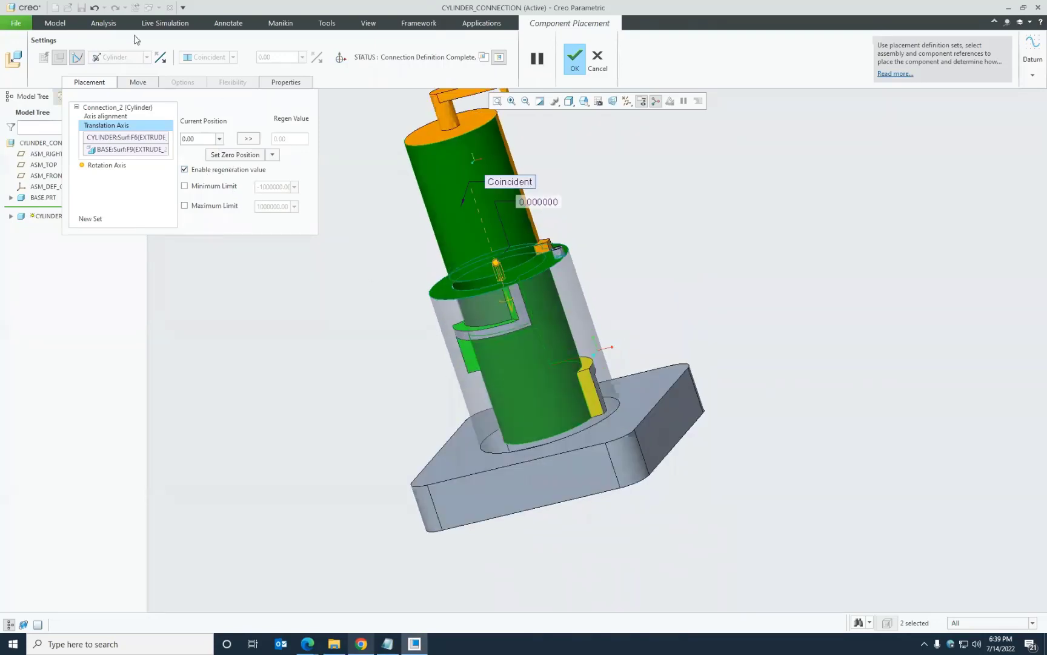
left_click(105, 23)
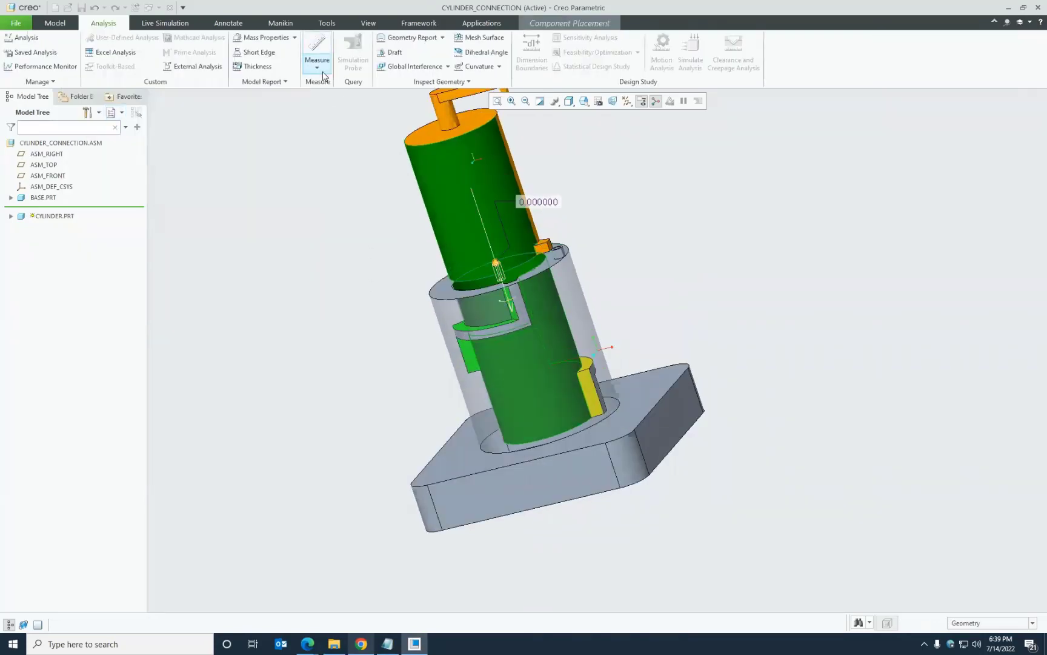
left_click(317, 57)
left_click(353, 99)
middle_click_drag(376, 358, 374, 320)
scroll(461, 464, "down", 5)
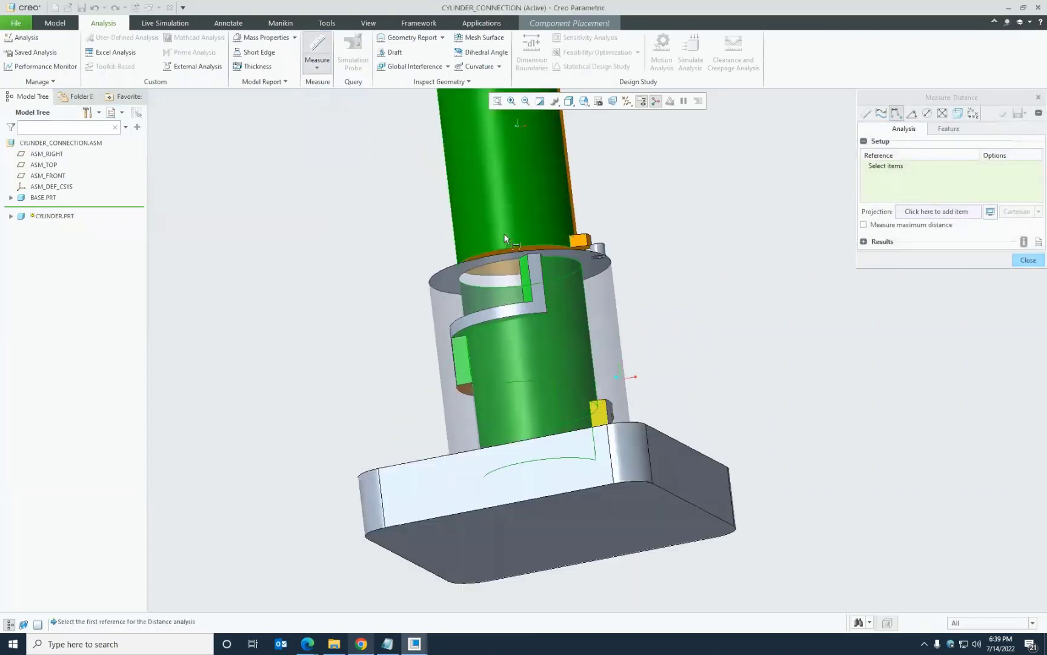
scroll(503, 255, "down", 4)
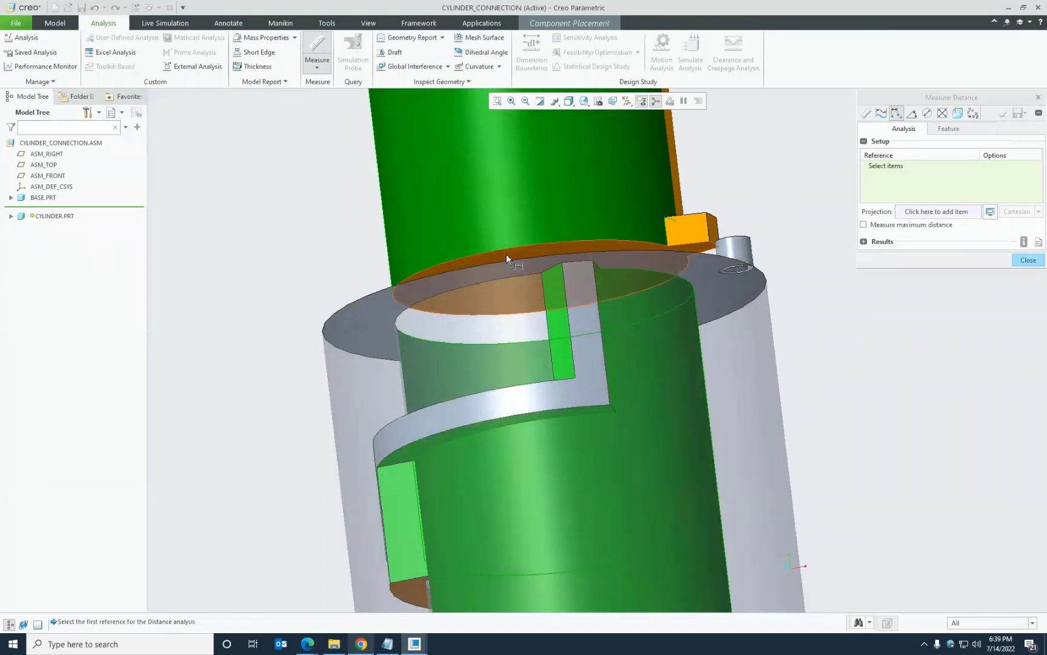
left_click(507, 255)
scroll(331, 267, "up", 3)
middle_click_drag(318, 284, 324, 319)
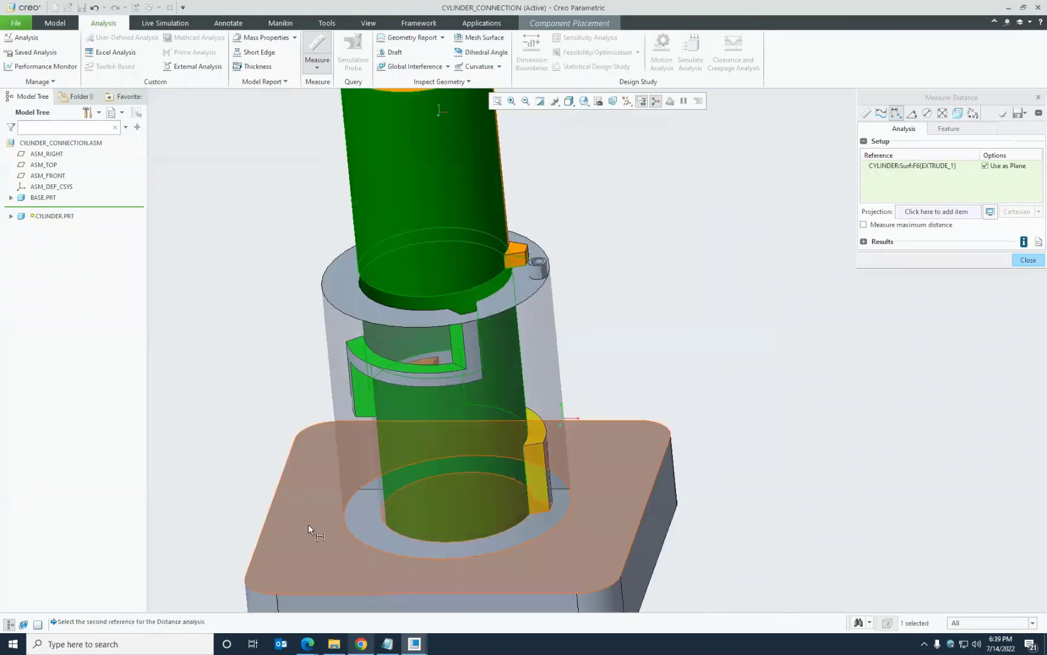
left_click(297, 549)
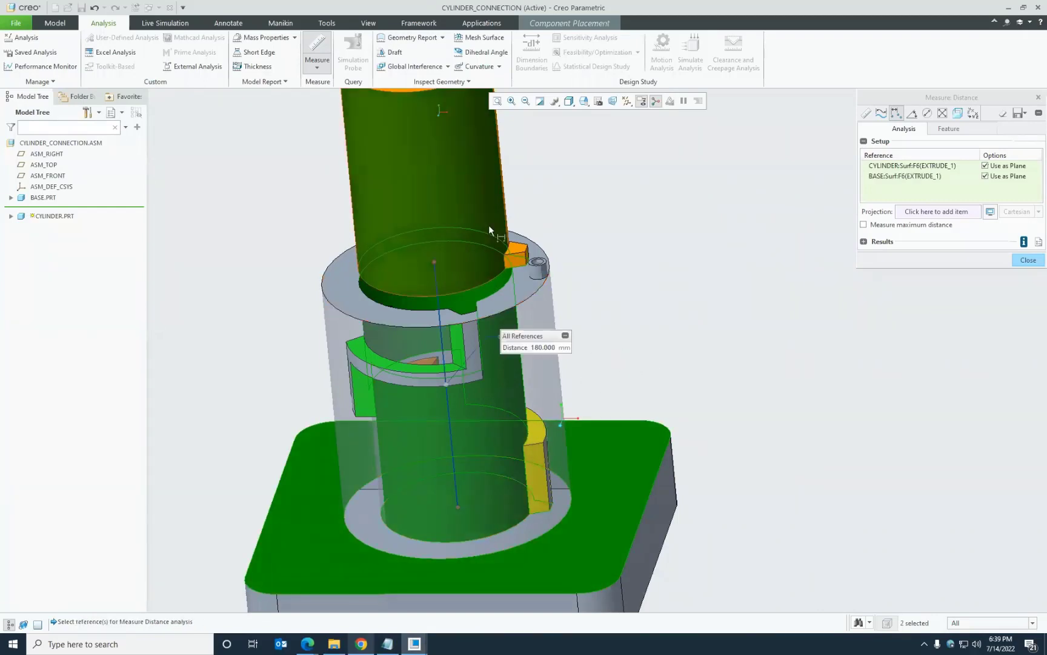
left_click(1029, 260)
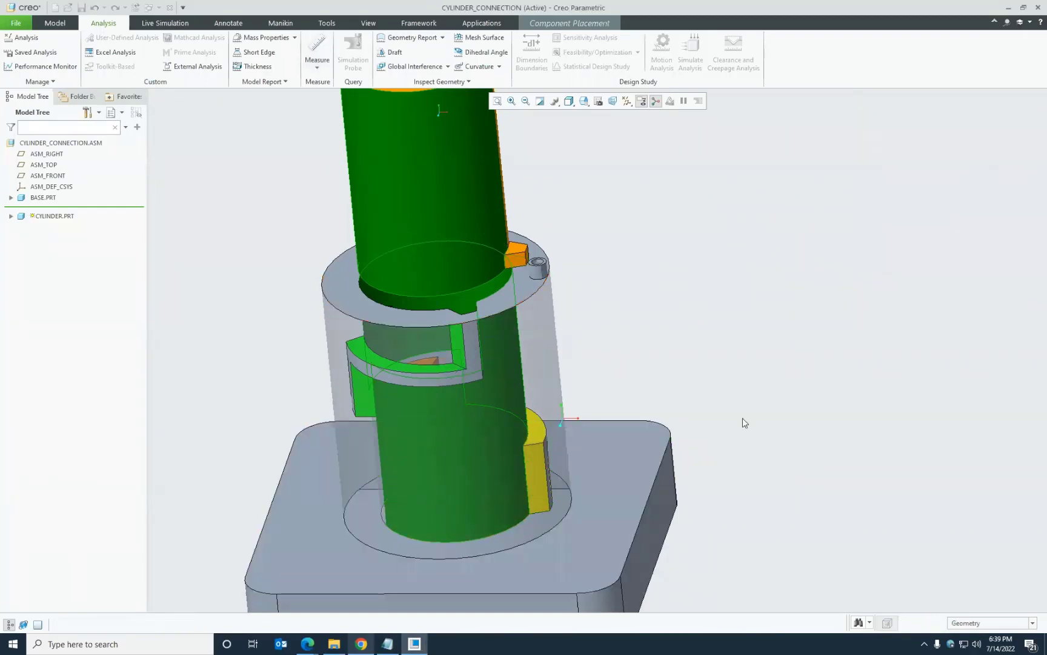
- Return to the component placement and limit the translation axis to a minimum of -10 and a maximum of 190
scroll(743, 423, "down", 2)
left_click(543, 24)
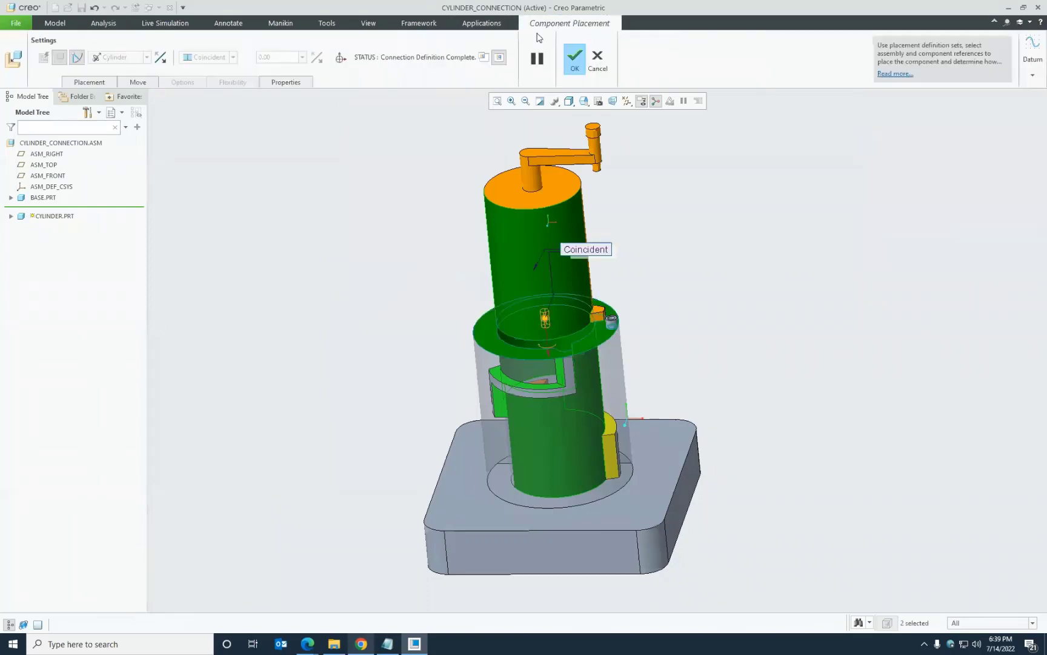
left_click(105, 85)
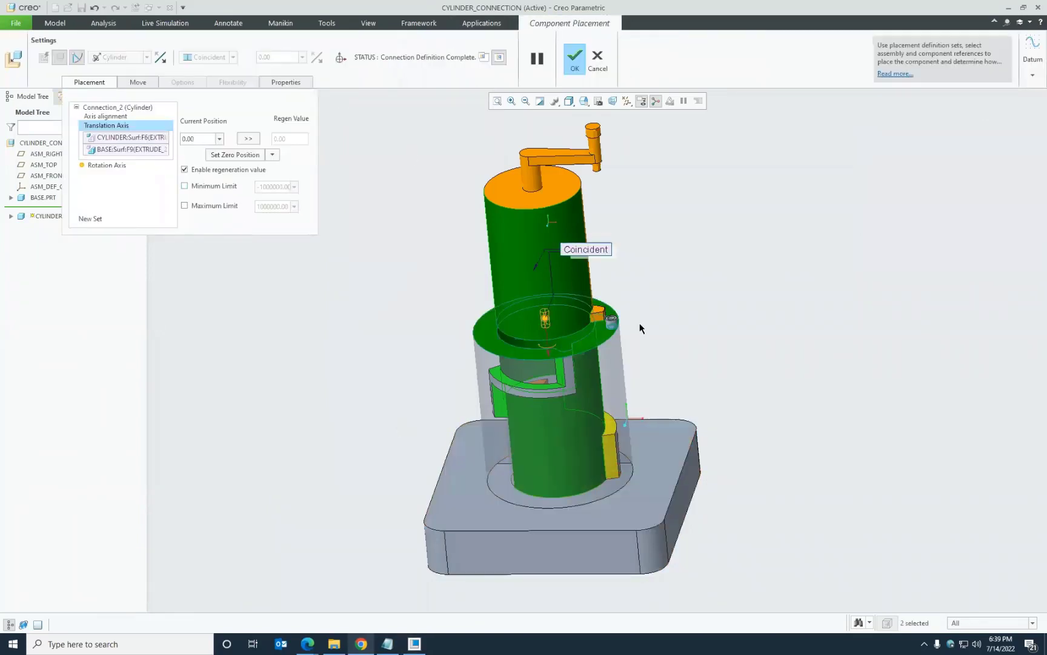
left_click(185, 186)
left_click(184, 206)
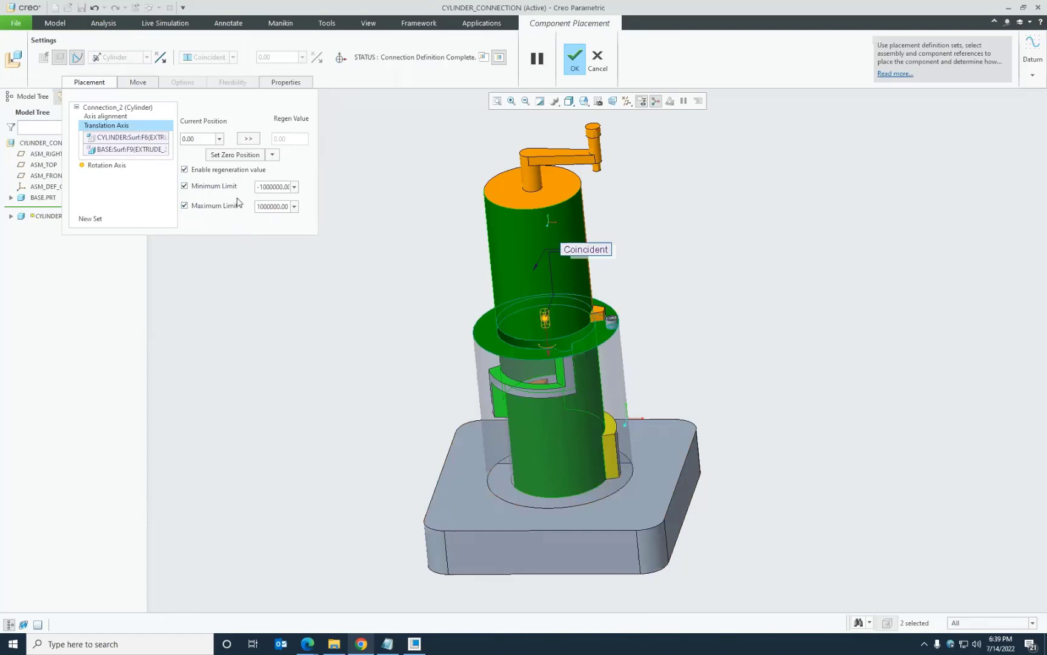
double_click(276, 186)
type("-1")
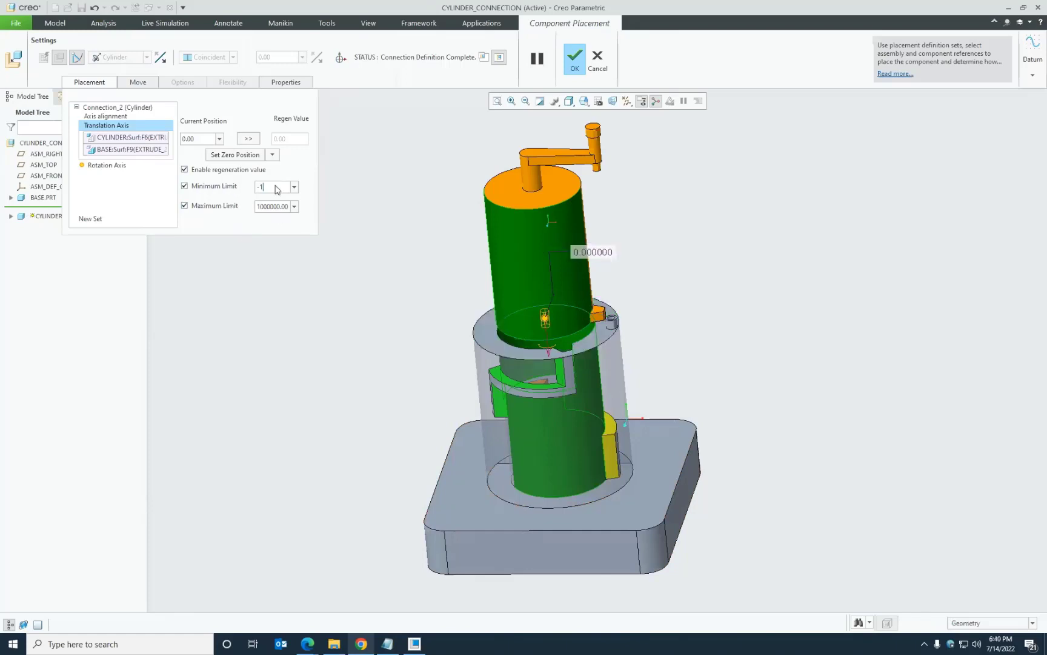
type("0")
key("Return")
double_click(272, 207)
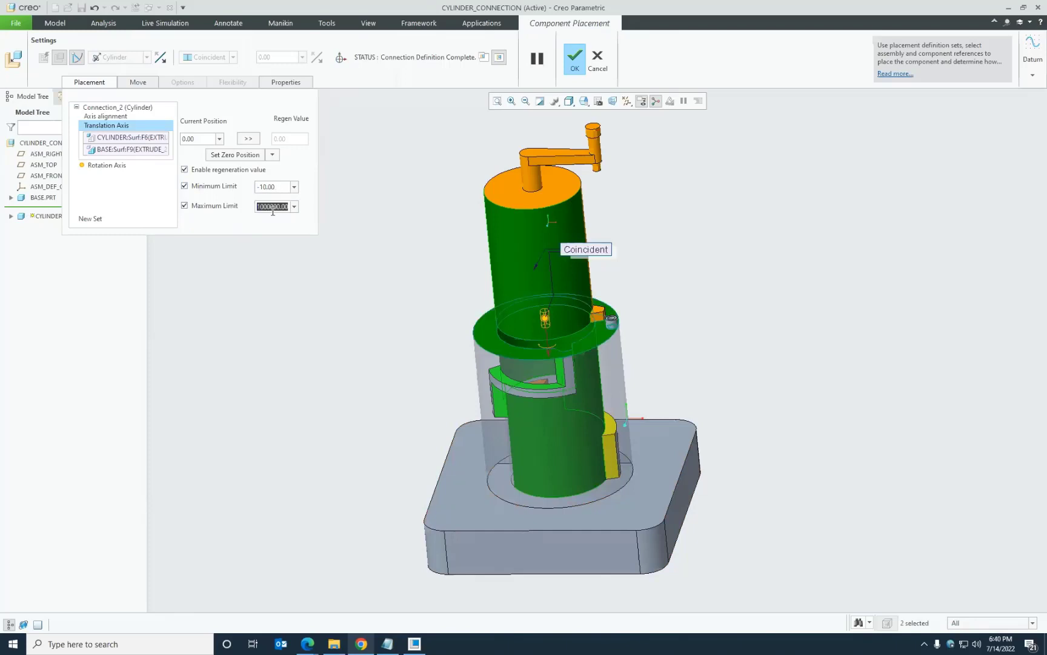
type("190")
key("Return")
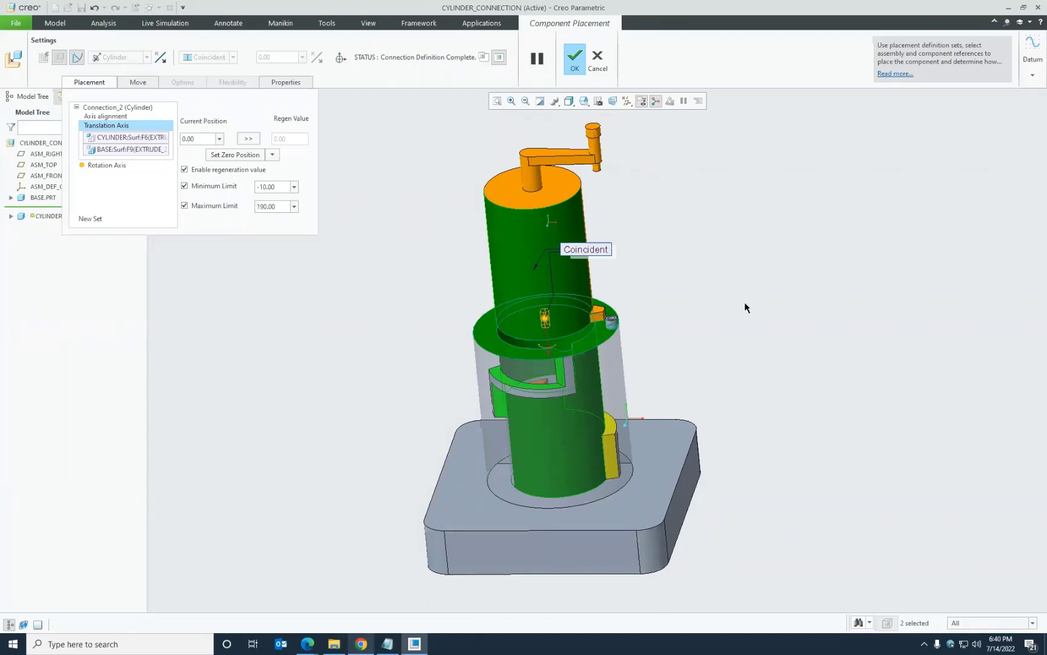
- Define the rotation axis zero references using a side face of the cylinder's lug and the matching side face of the base's entry notch
middle_click_drag(747, 309, 737, 296)
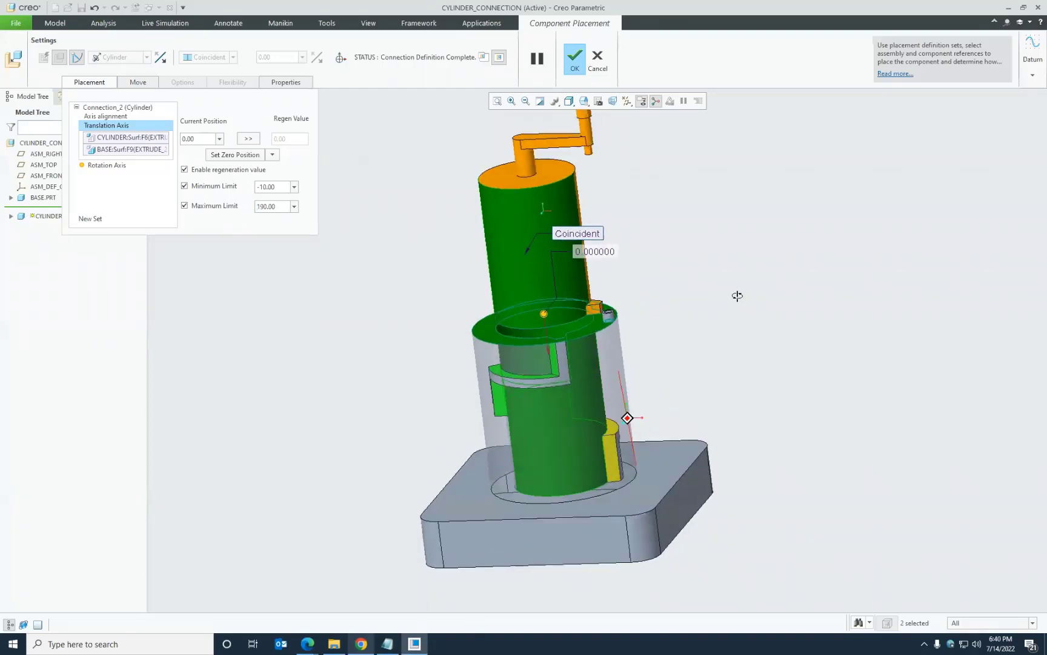
left_click(107, 166)
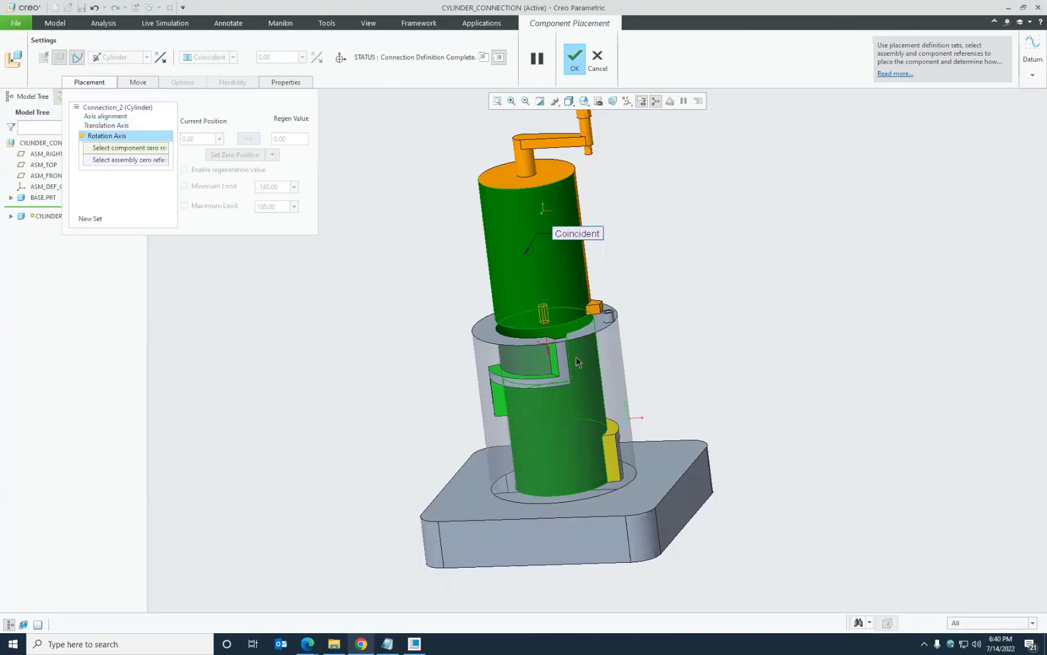
scroll(575, 362, "up", 4)
scroll(576, 359, "up", 2)
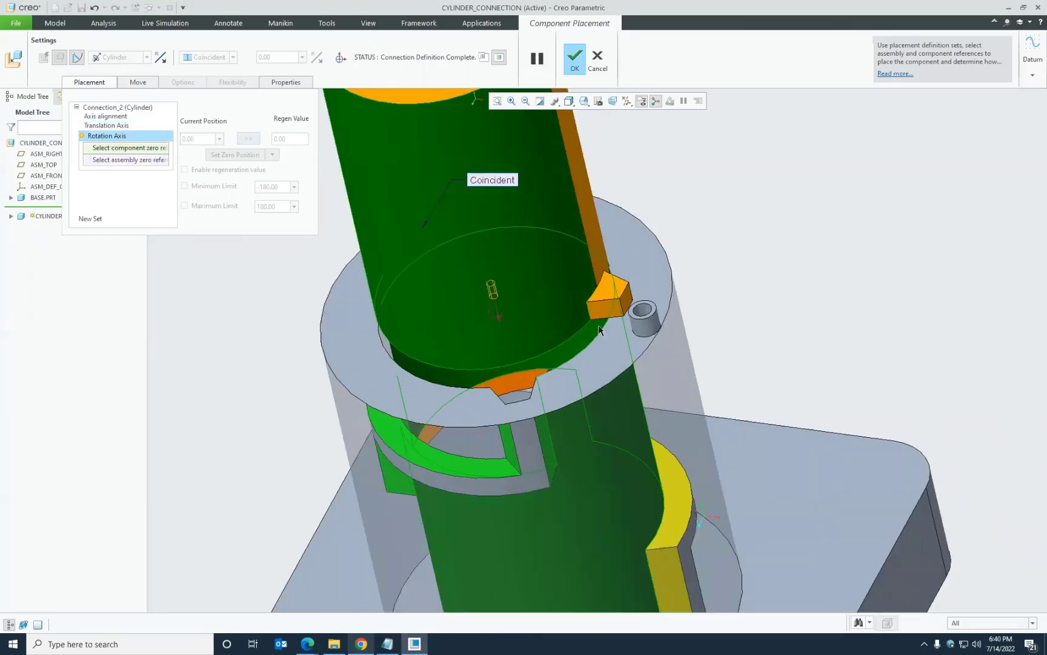
middle_click_drag(537, 451, 437, 487)
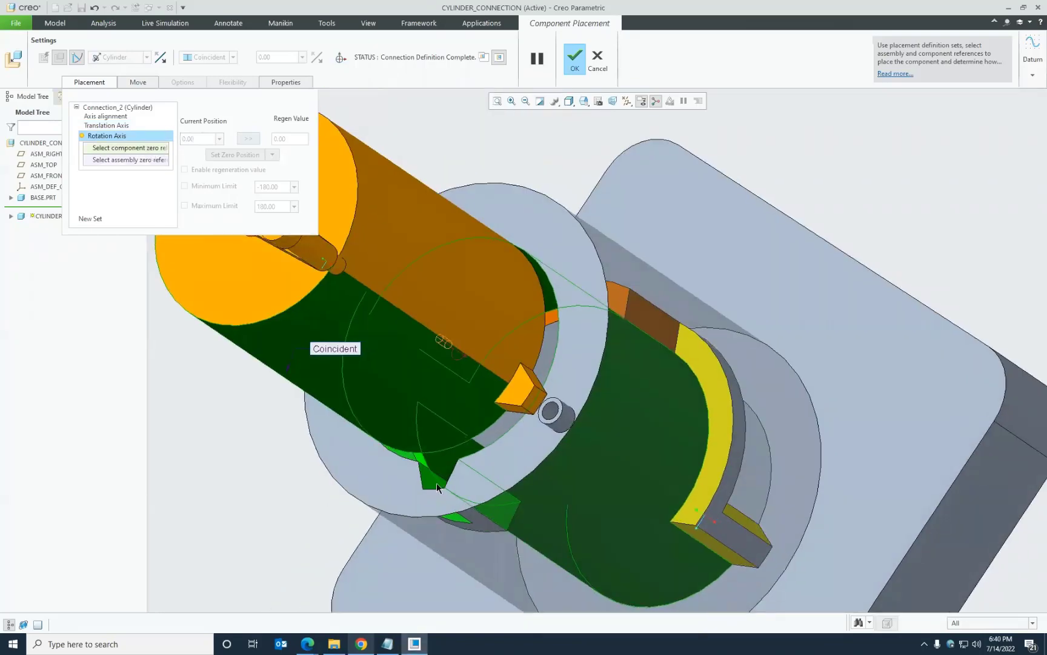
middle_click_drag(581, 474, 701, 515)
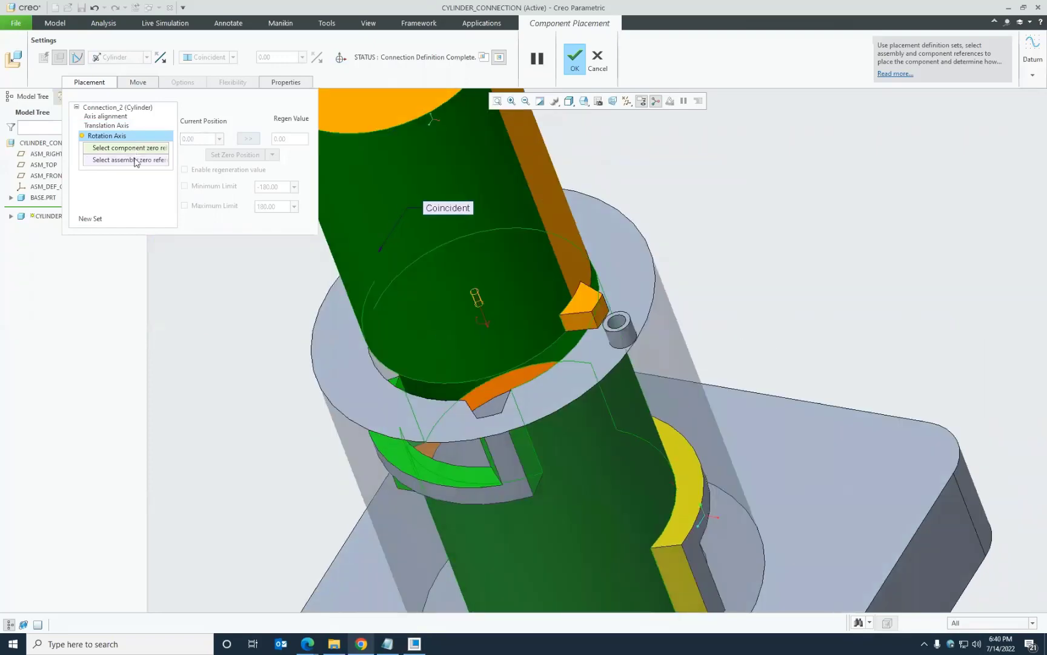
left_click(580, 323)
middle_click_drag(647, 406, 629, 431)
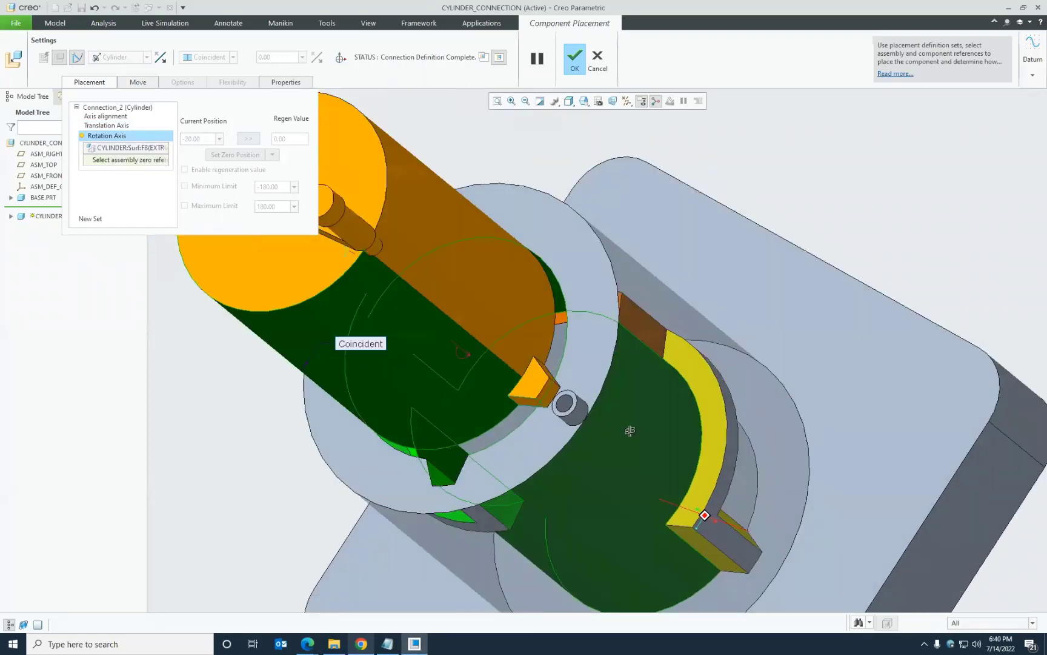
left_click(438, 482)
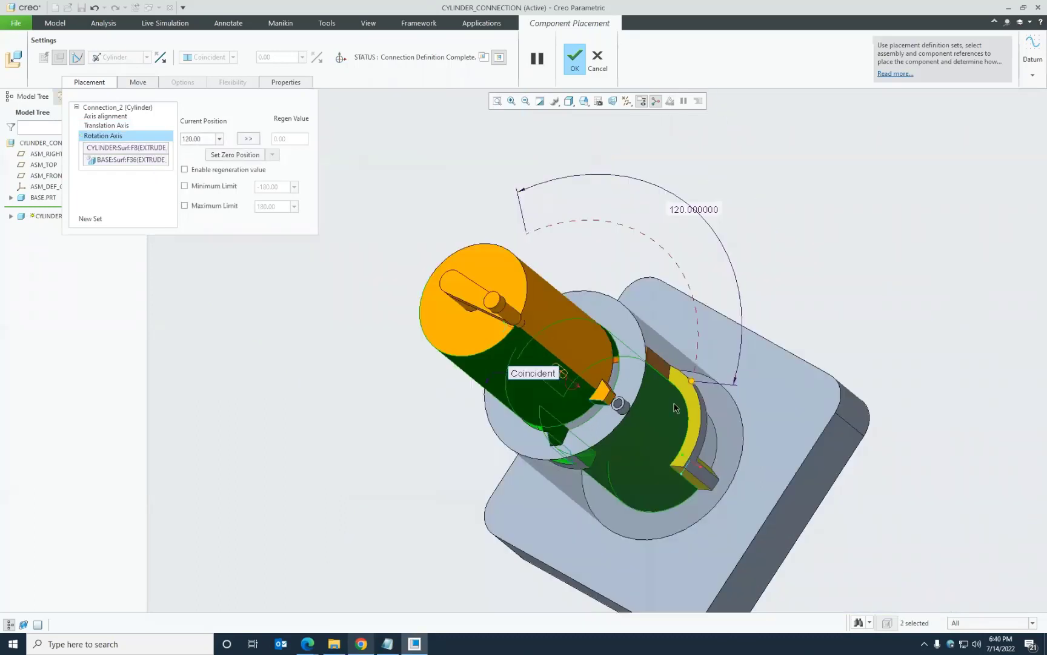
- Set the current position of the cylinder's rotation axis to 180
scroll(700, 443, "down", 5)
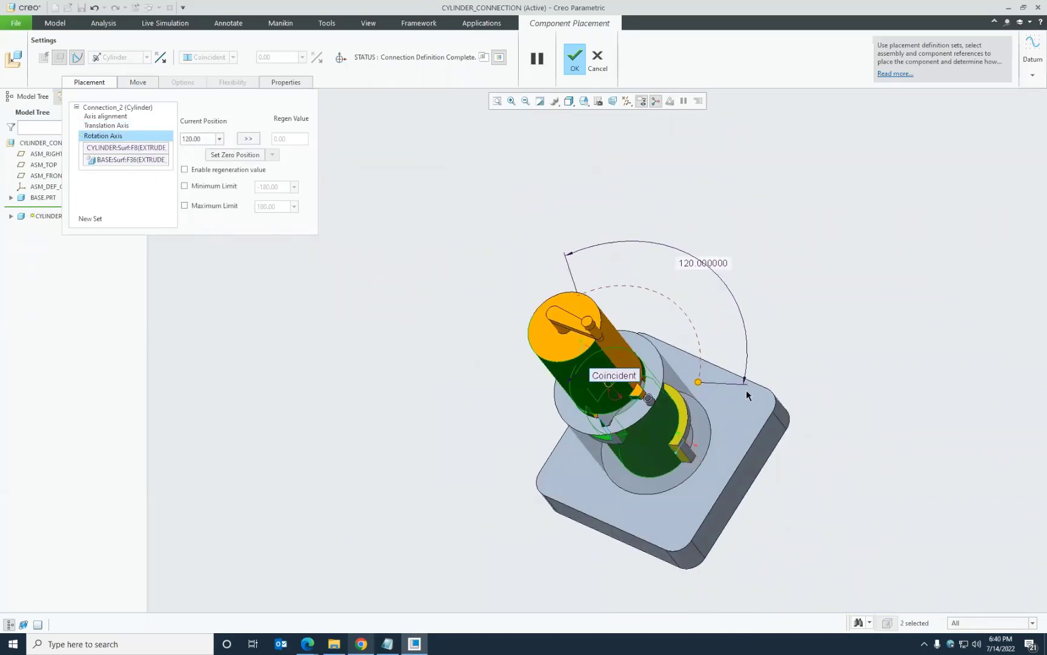
left_click(583, 101)
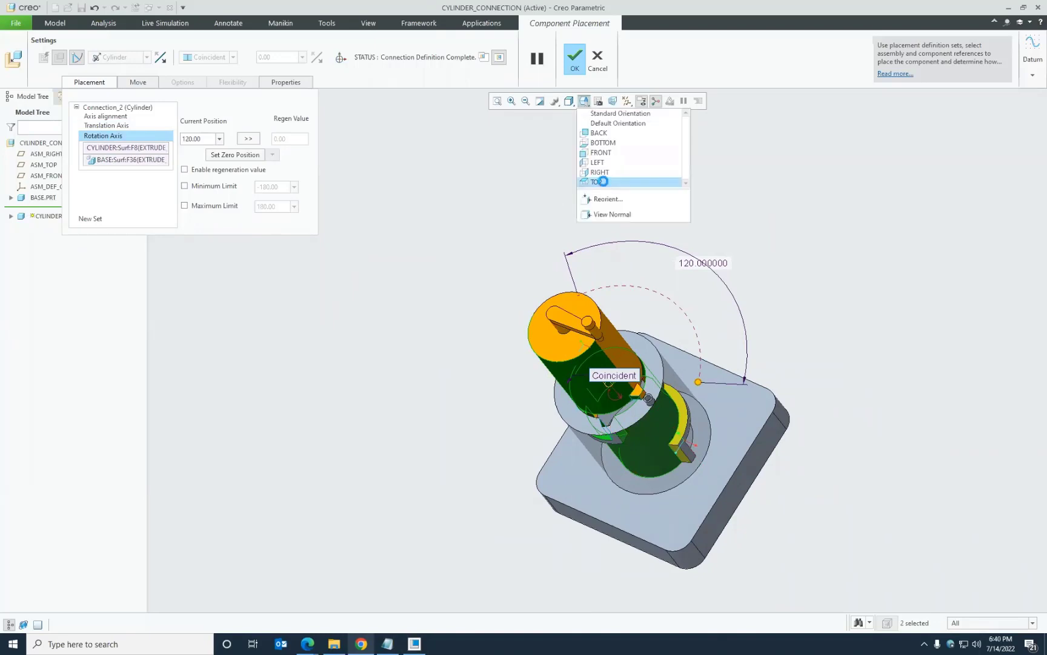
left_click(603, 181)
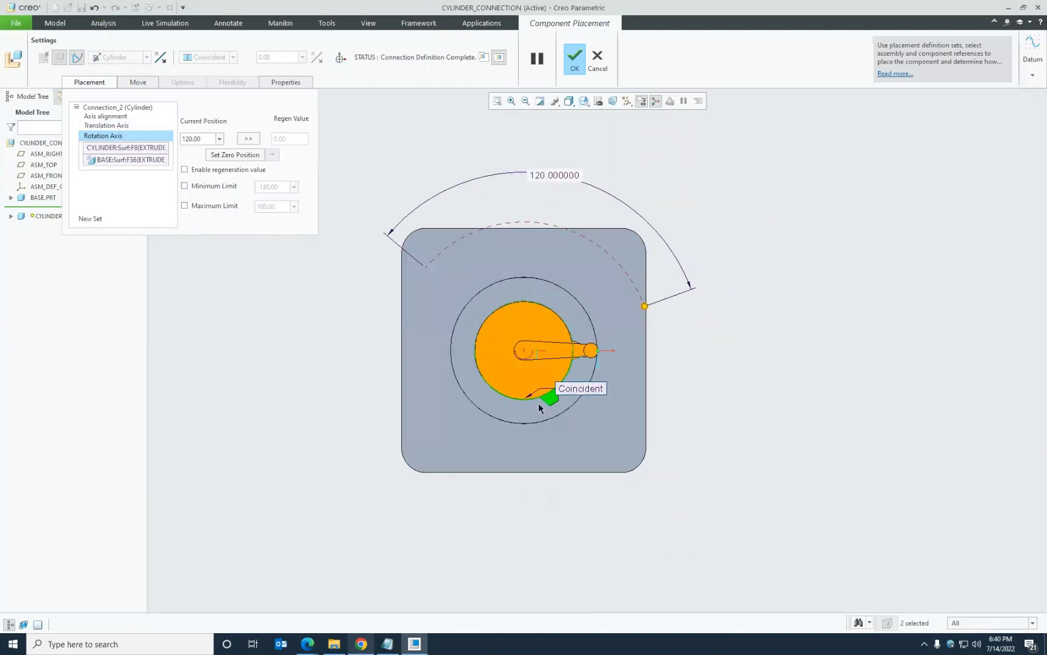
double_click(207, 139)
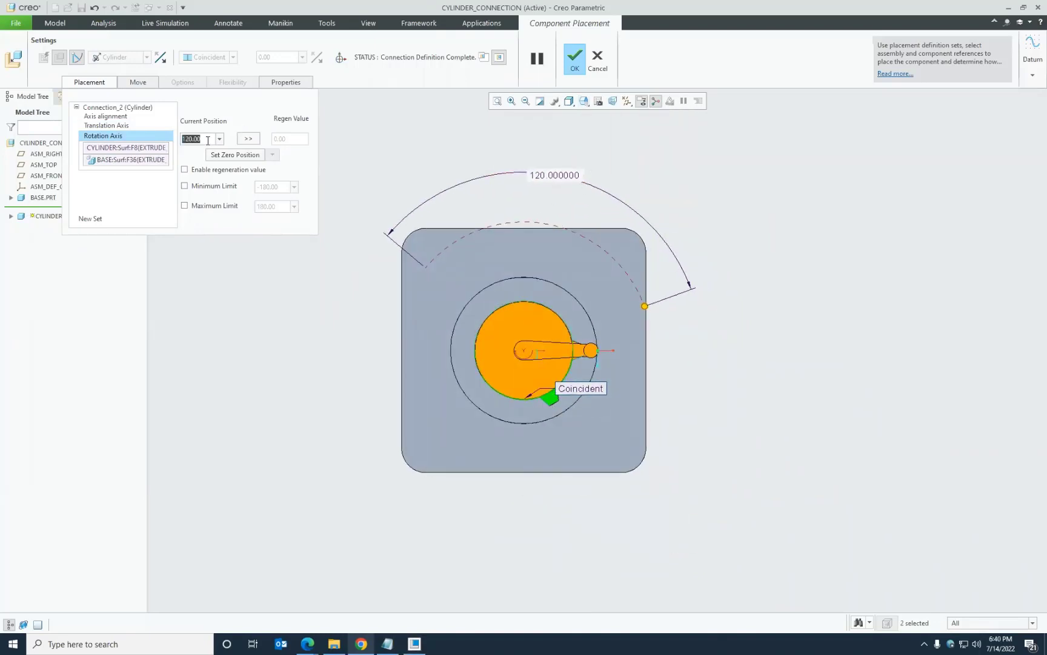
type("180")
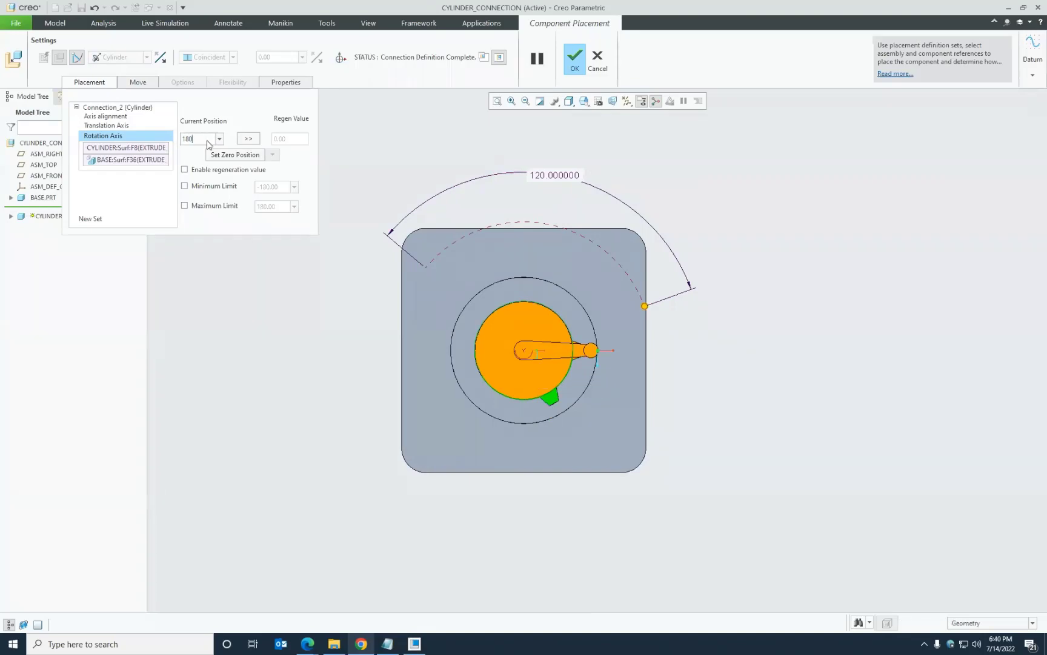
key("Return")
- Make the current rotation position the zero position, with its regeneration value and minimum limit enabled
scroll(589, 423, "up", 3)
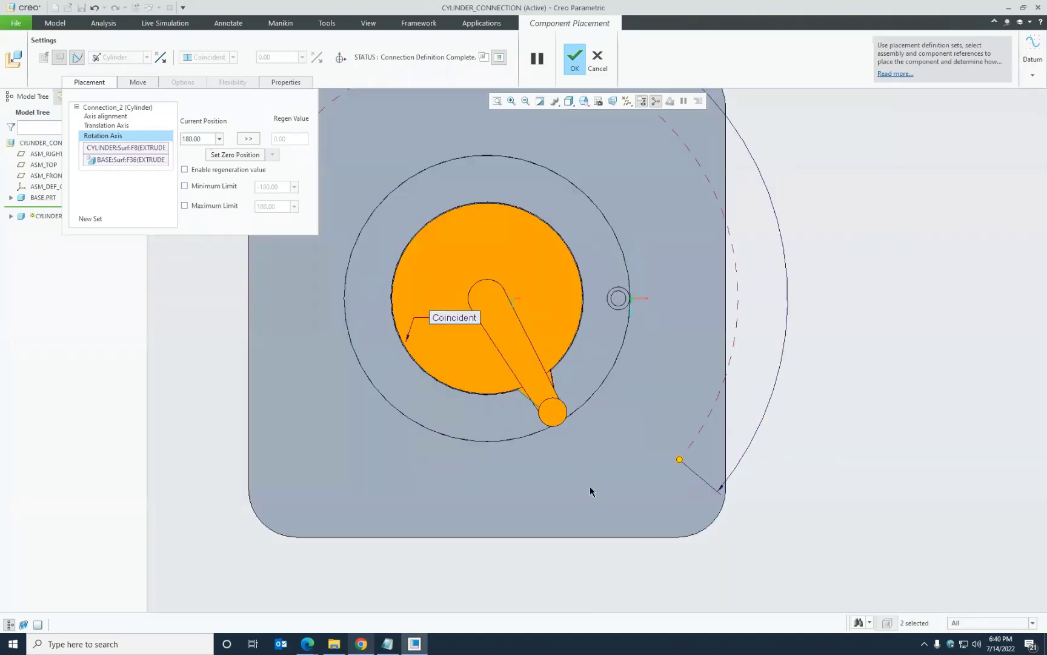
middle_click_drag(589, 423, 526, 364)
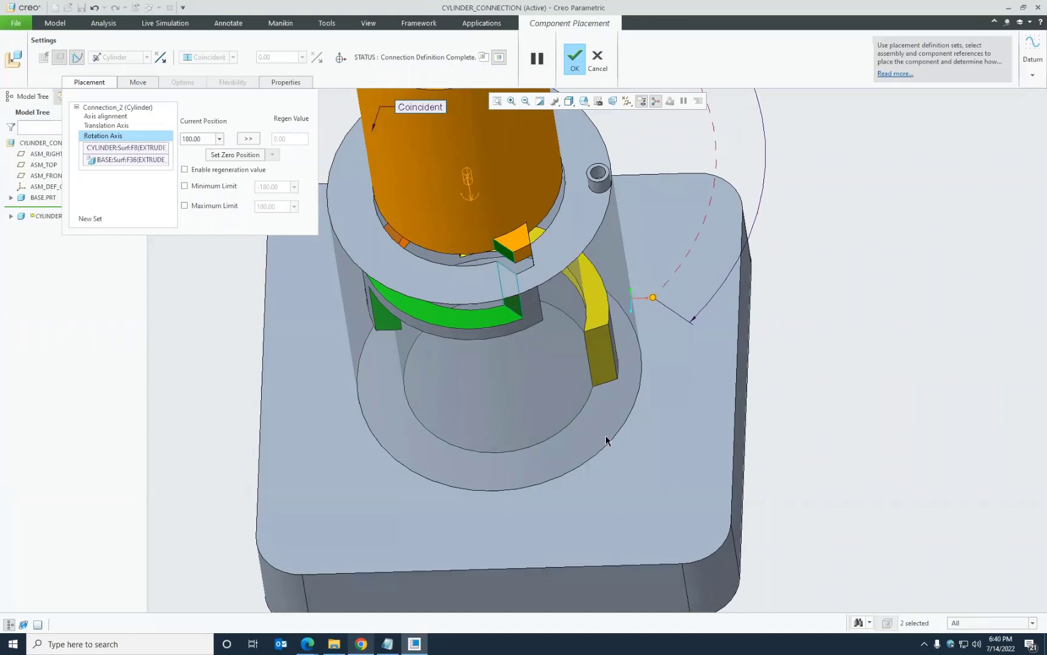
scroll(606, 440, "down", 4)
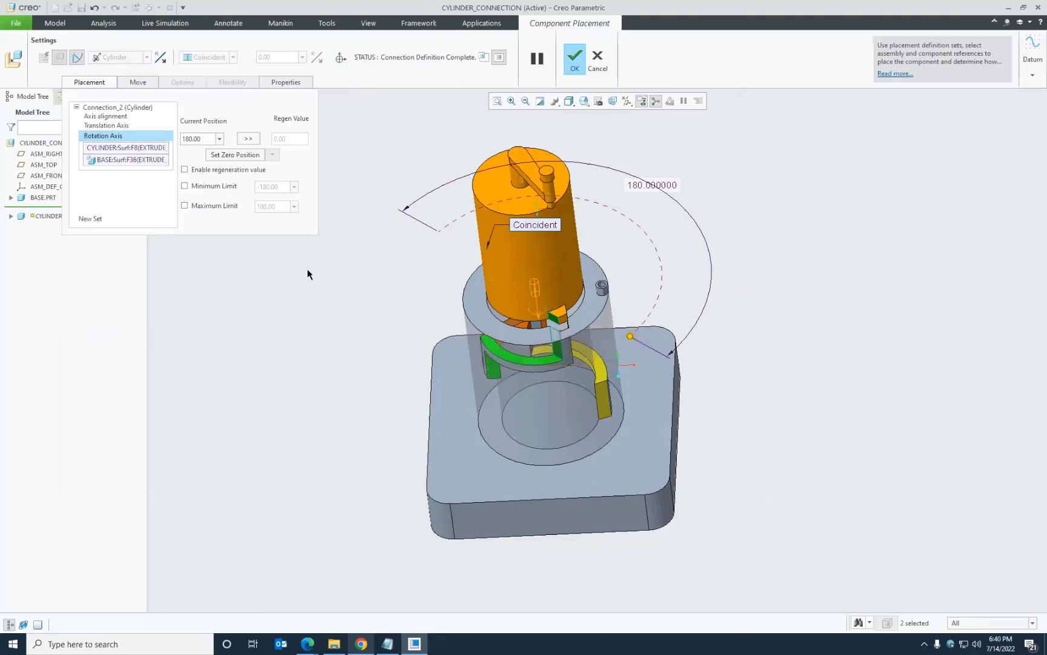
left_click(251, 155)
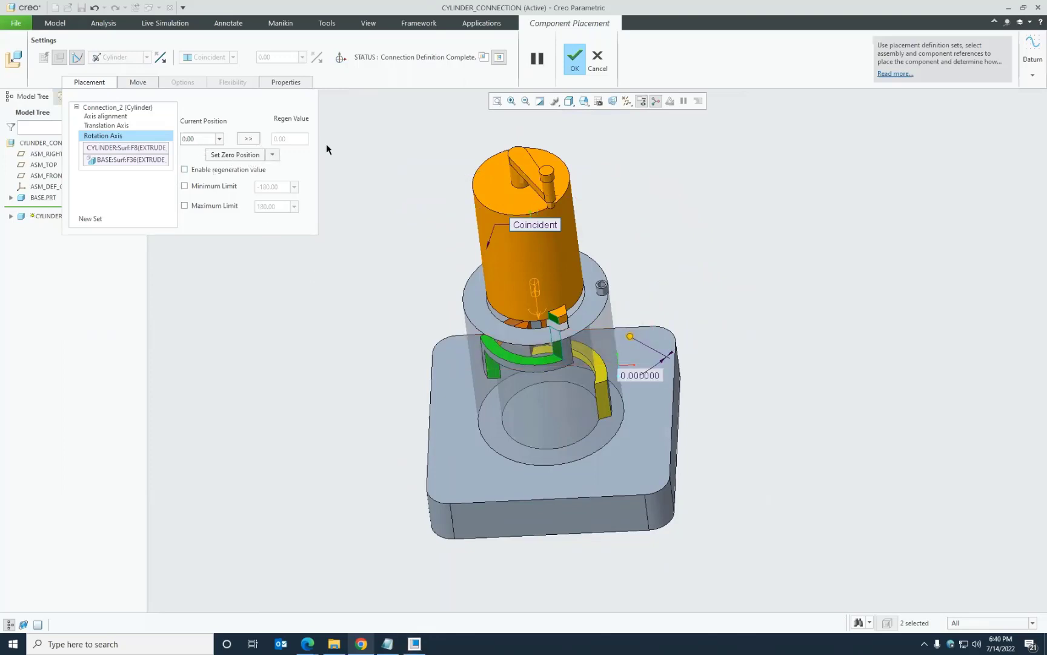
left_click(211, 172)
left_click(208, 188)
- Measure the angle between the side face of the base's entry notch and the side face at the end of the green slot
left_click(103, 23)
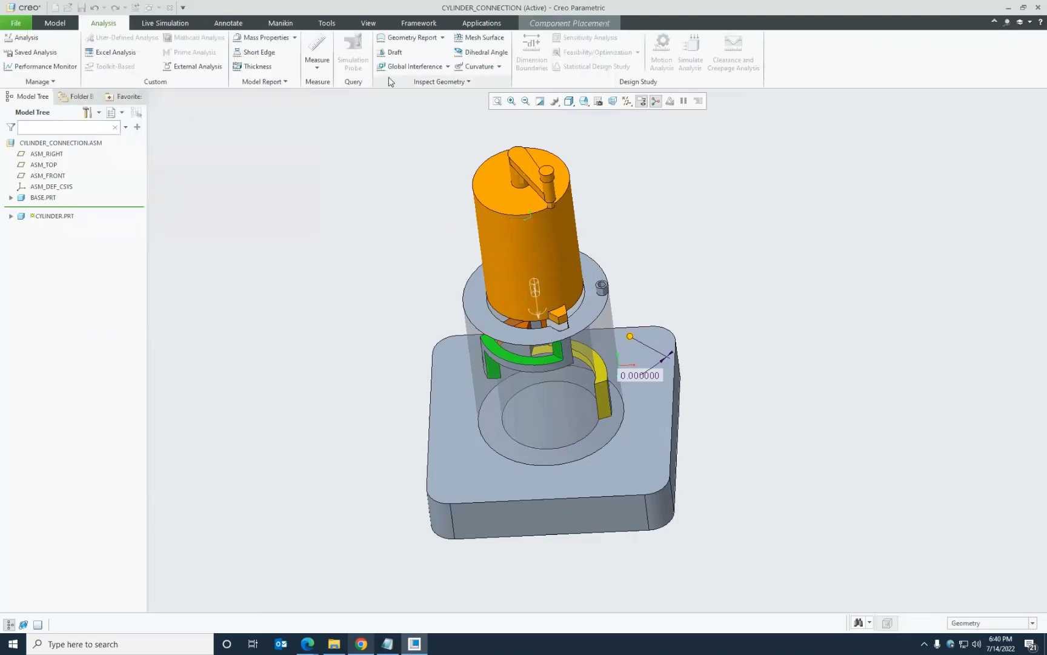
left_click(317, 63)
left_click(333, 117)
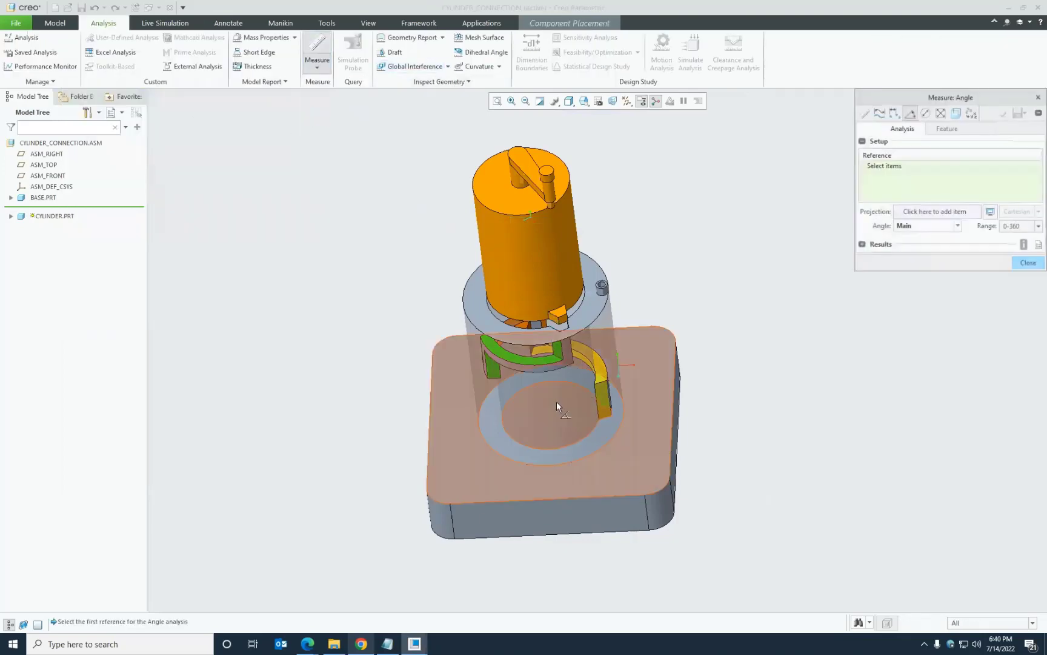
middle_click_drag(556, 401, 517, 446)
scroll(518, 367, "up", 6)
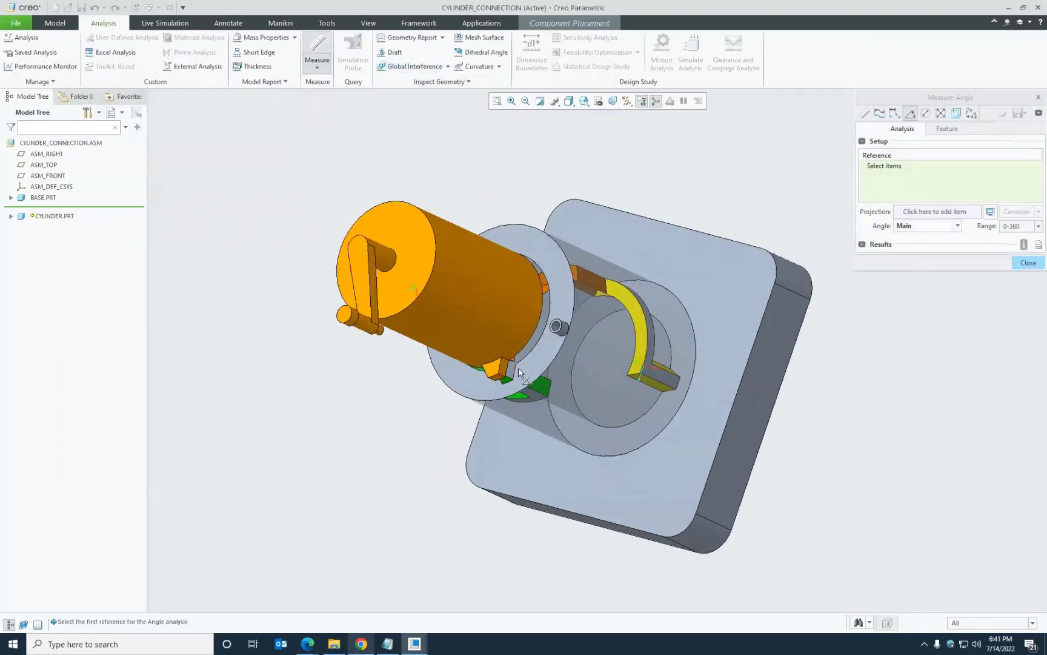
left_click(484, 397)
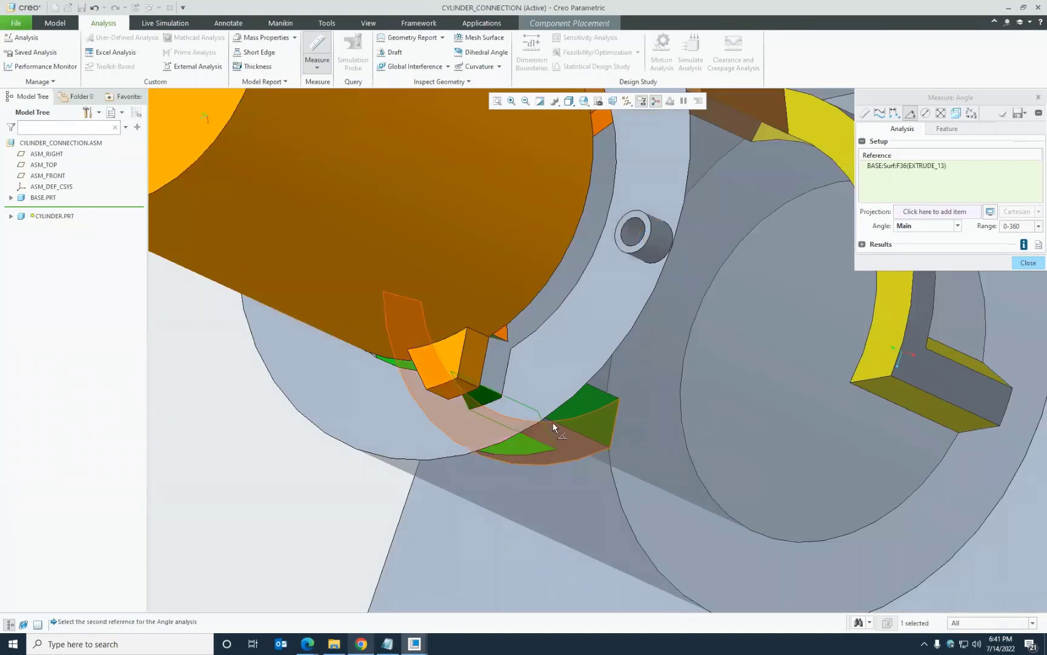
scroll(552, 418, "down", 5)
middle_click_drag(504, 416, 630, 273)
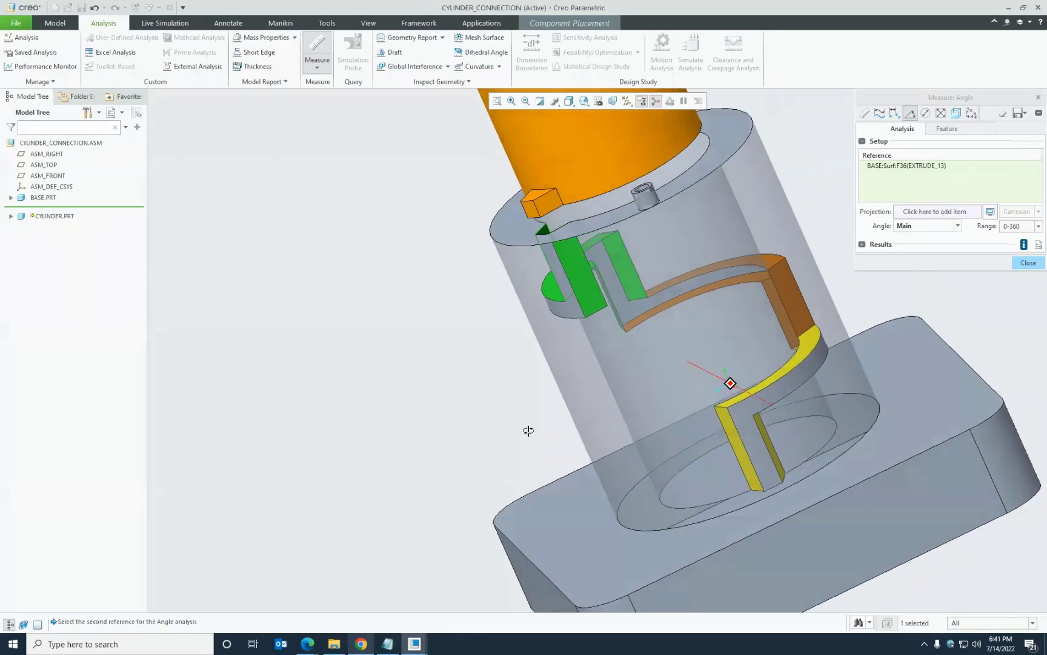
left_click(637, 267)
middle_click_drag(510, 402, 512, 460)
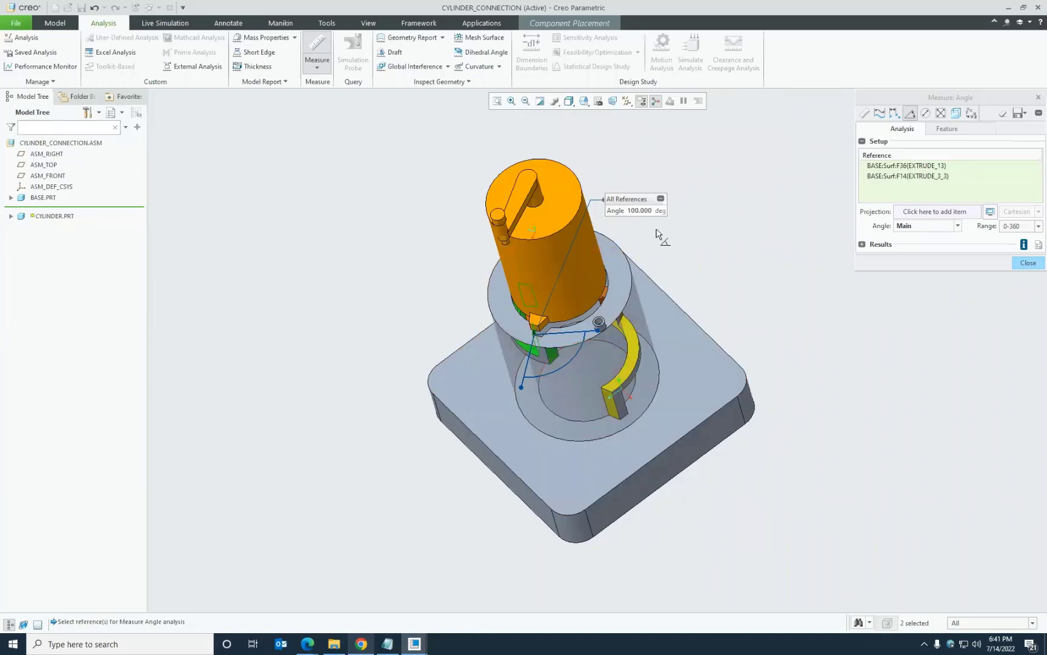
middle_click_drag(595, 427, 540, 389)
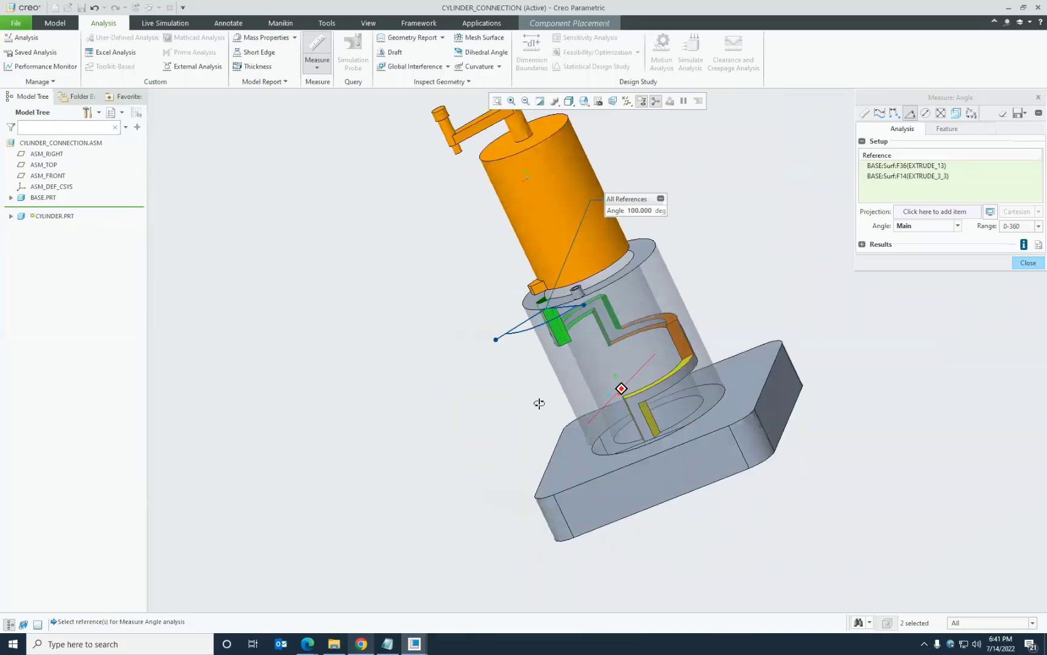
scroll(602, 347, "down", 4)
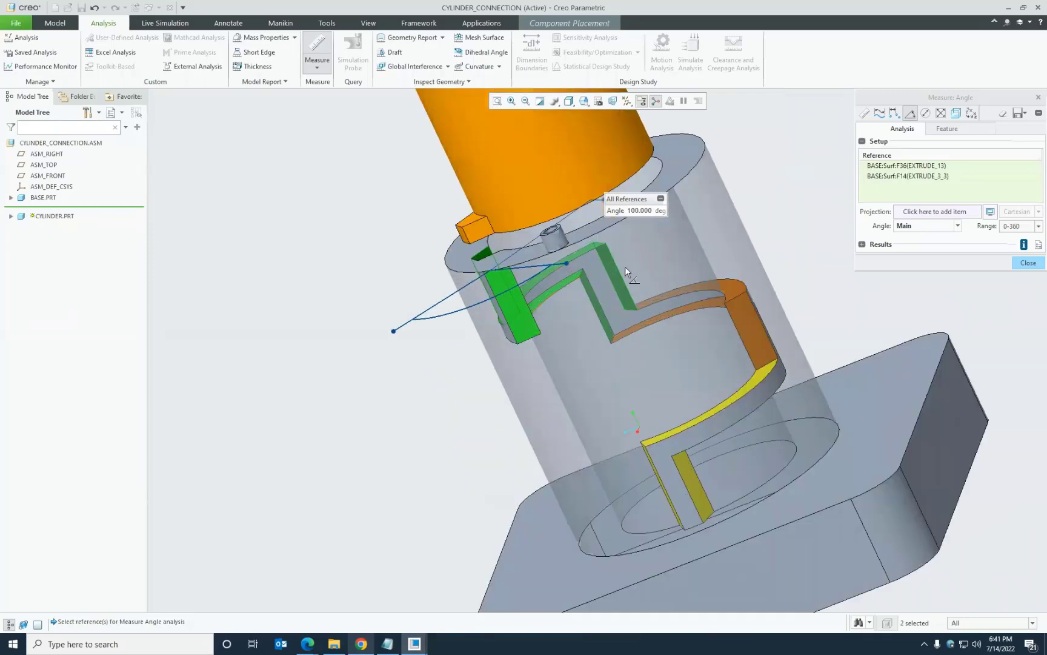
scroll(680, 445, "up", 4)
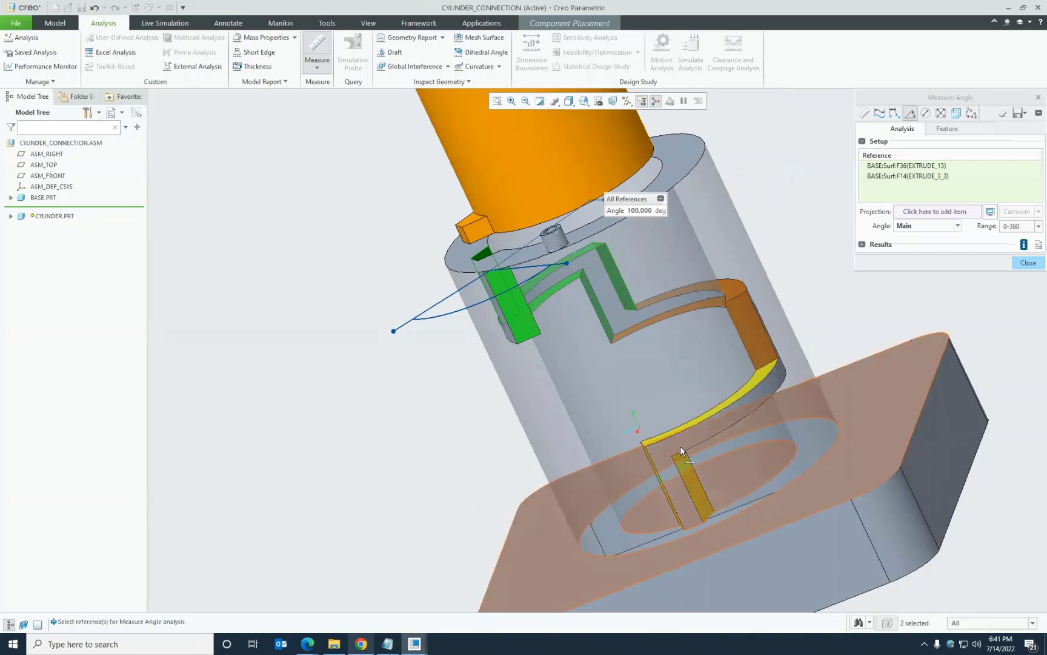
middle_click_drag(650, 423, 654, 416)
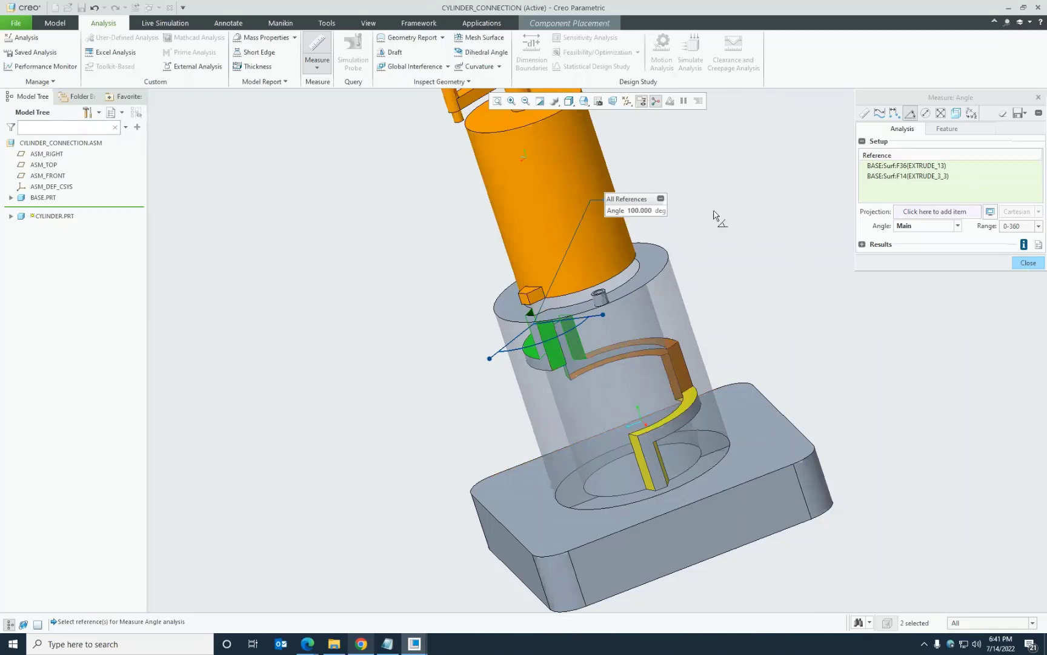
left_click(1028, 264)
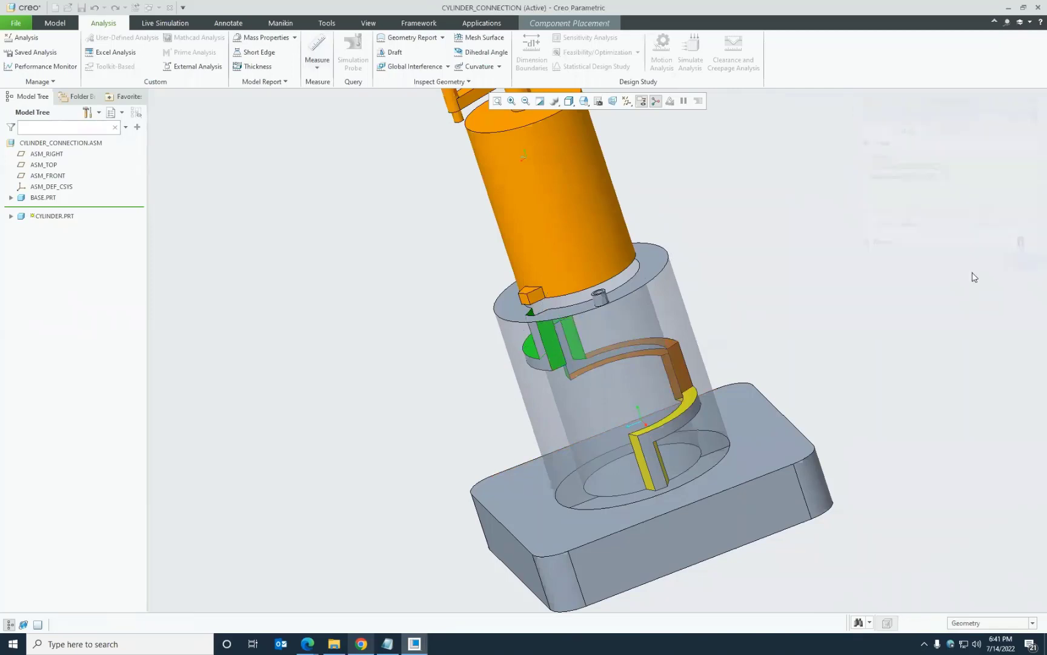
- Return to the component placement and limit the rotation axis to a minimum of -10 and a maximum of 310
left_click(585, 24)
left_click(89, 82)
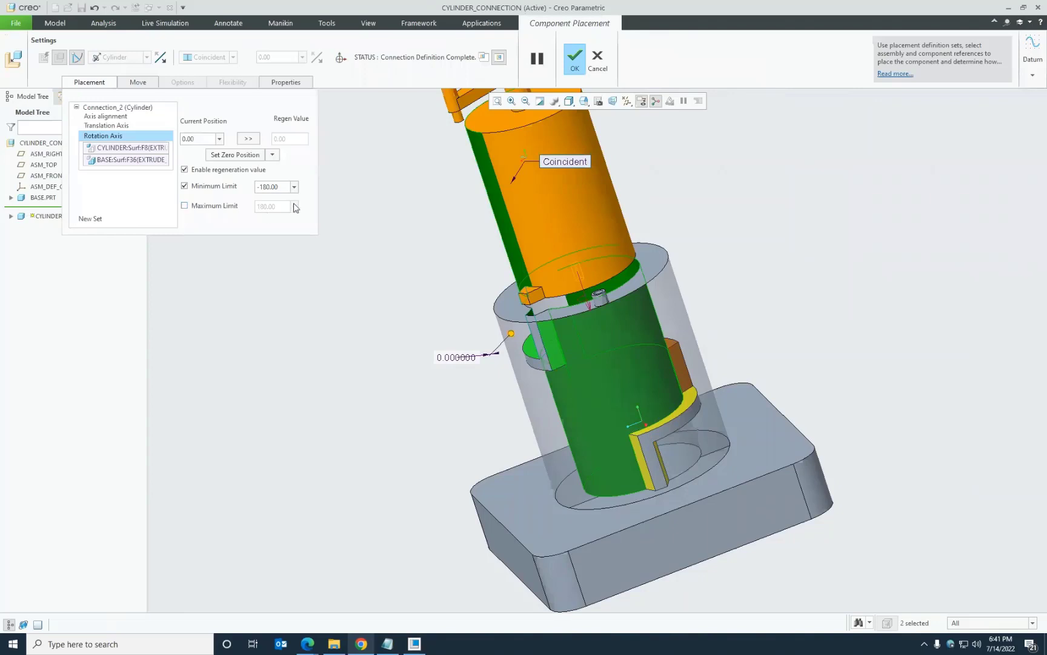
double_click(279, 190)
type("-10")
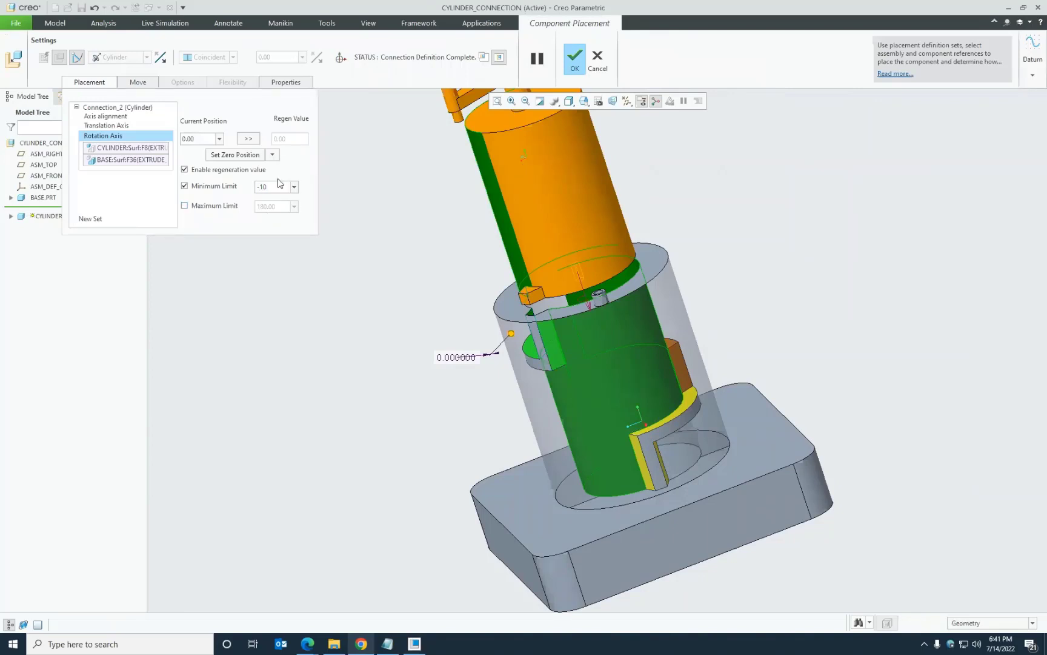
left_click(206, 207)
double_click(272, 206)
type("310")
key("Return")
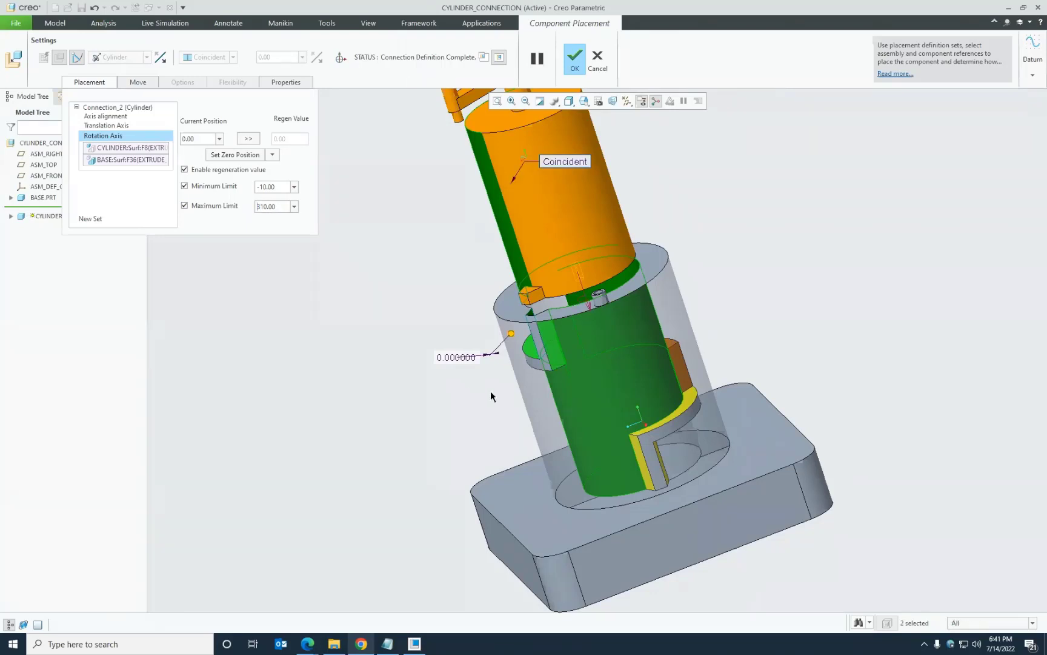
- Review the translation axis, rotation axis and axis alignment definitions of the Cylinder connection and accept the component placement
key("ctrl+d")
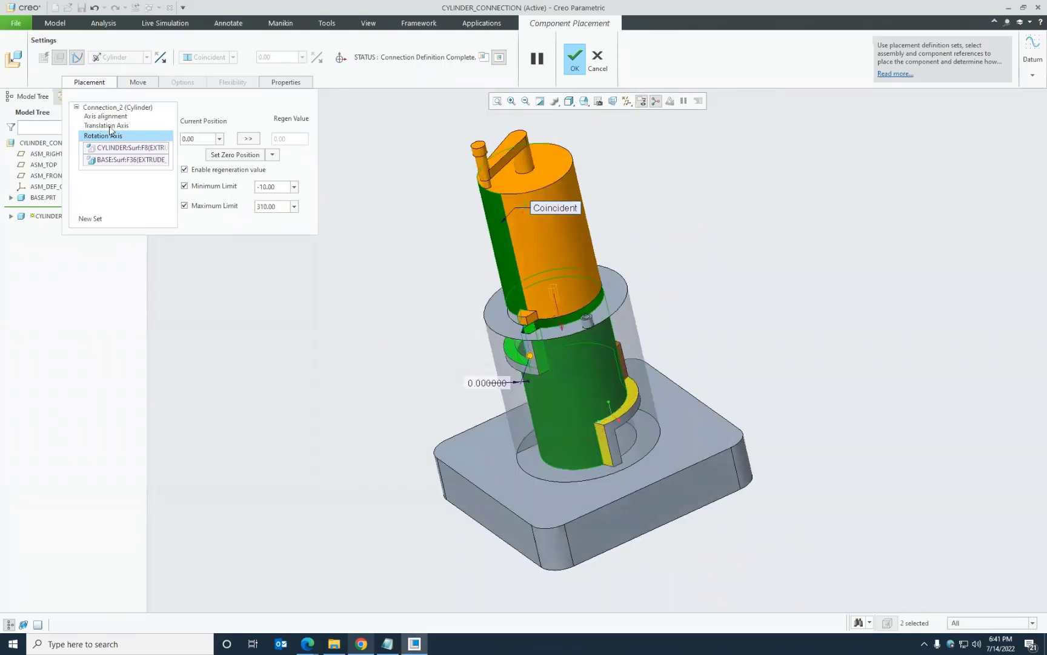
left_click(109, 126)
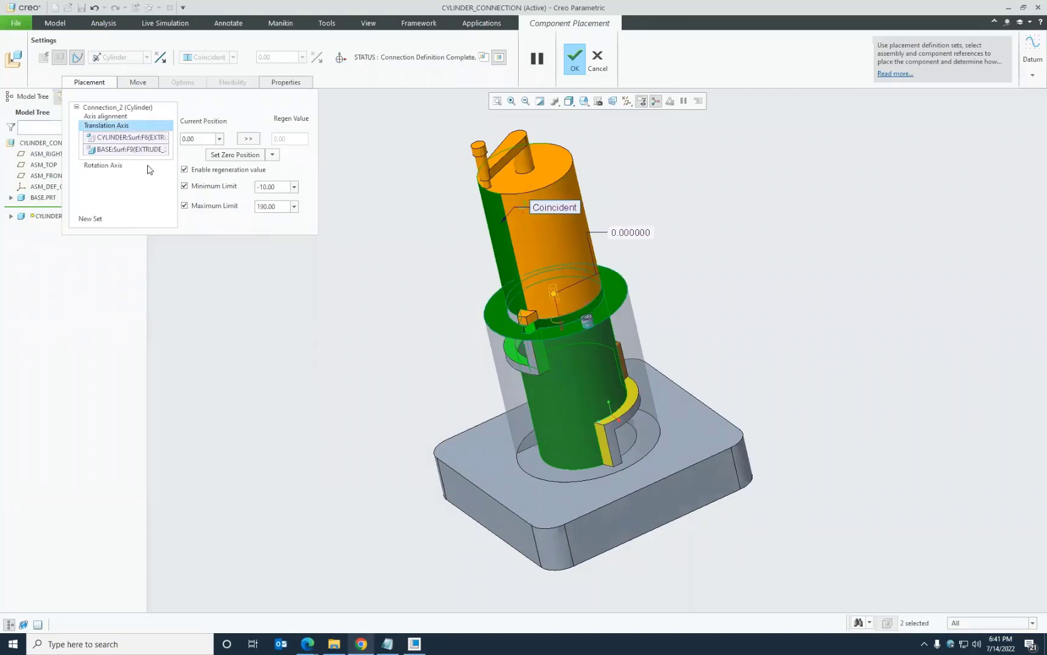
left_click(107, 166)
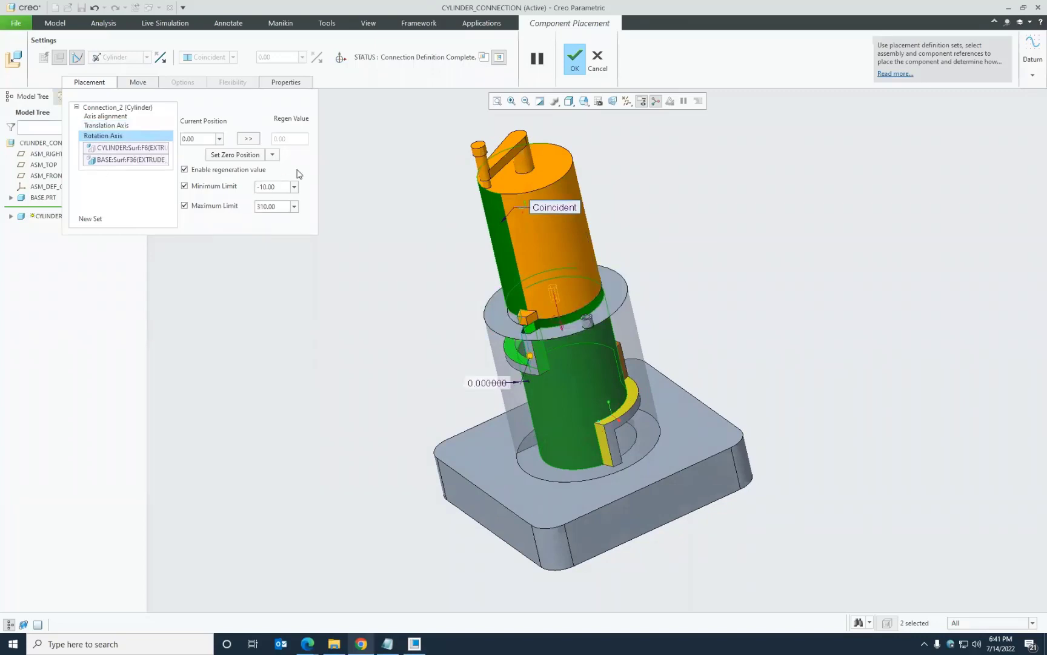
left_click(109, 116)
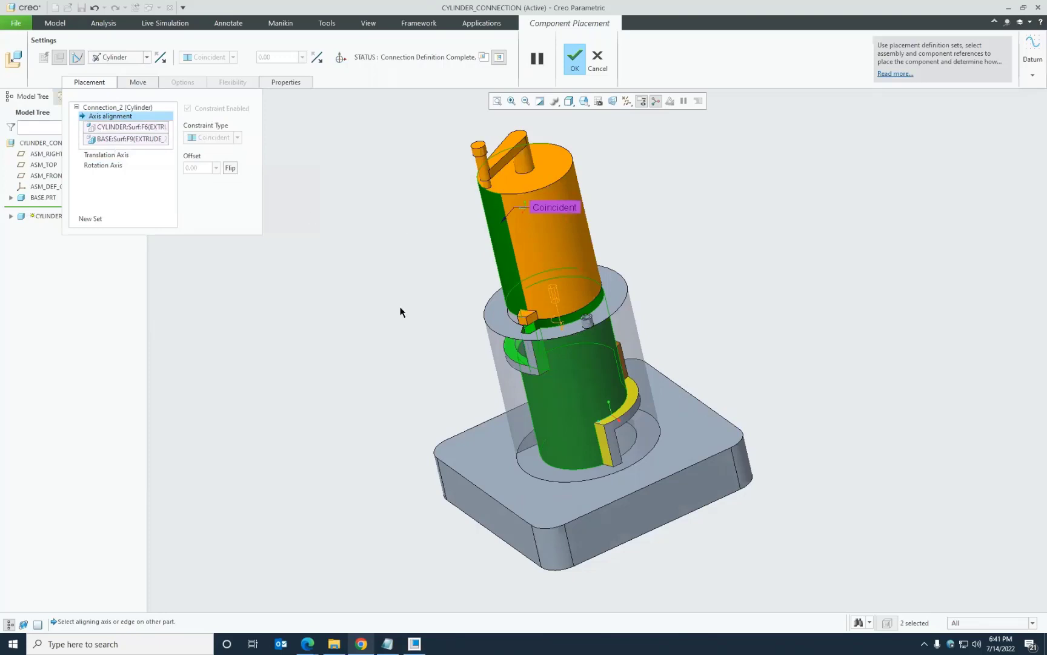
scroll(402, 309, "down", 2)
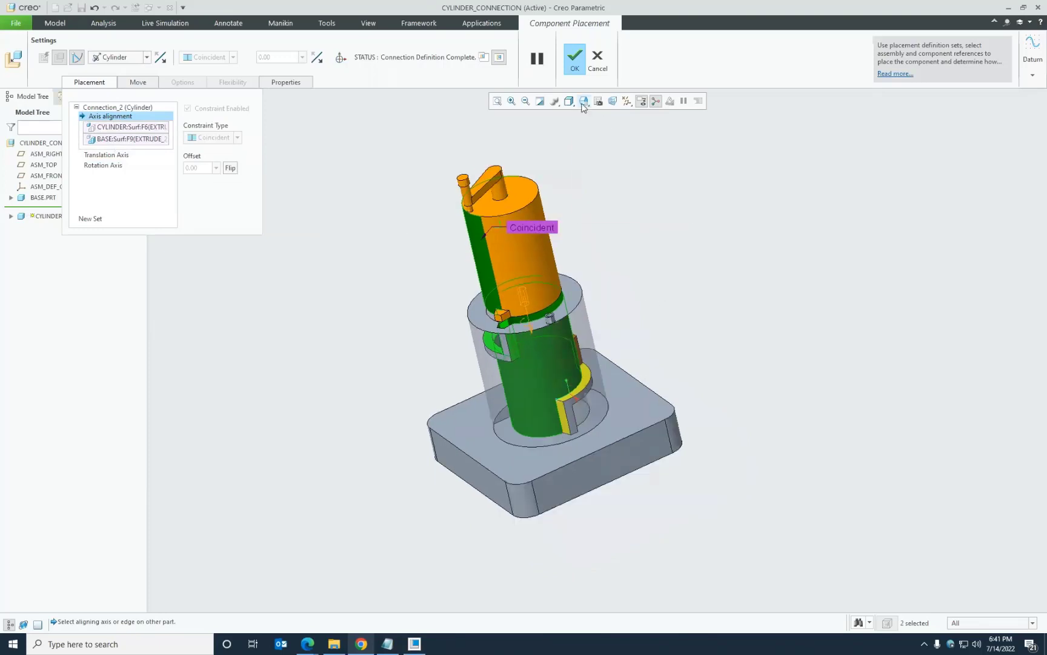
middle_click_drag(566, 193, 386, 350)
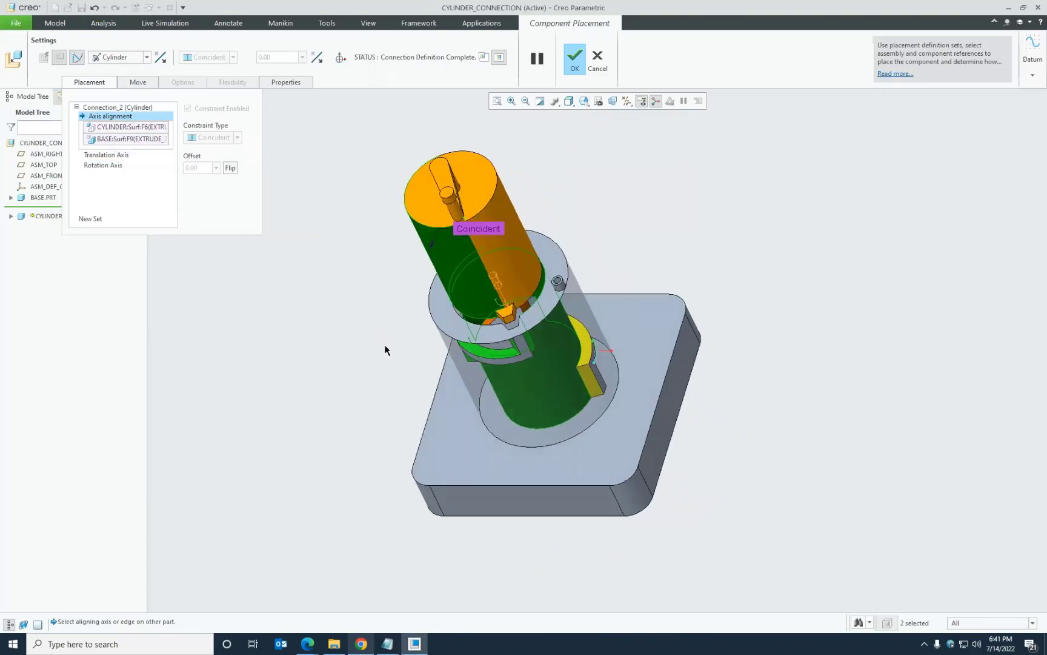
left_click(574, 60)
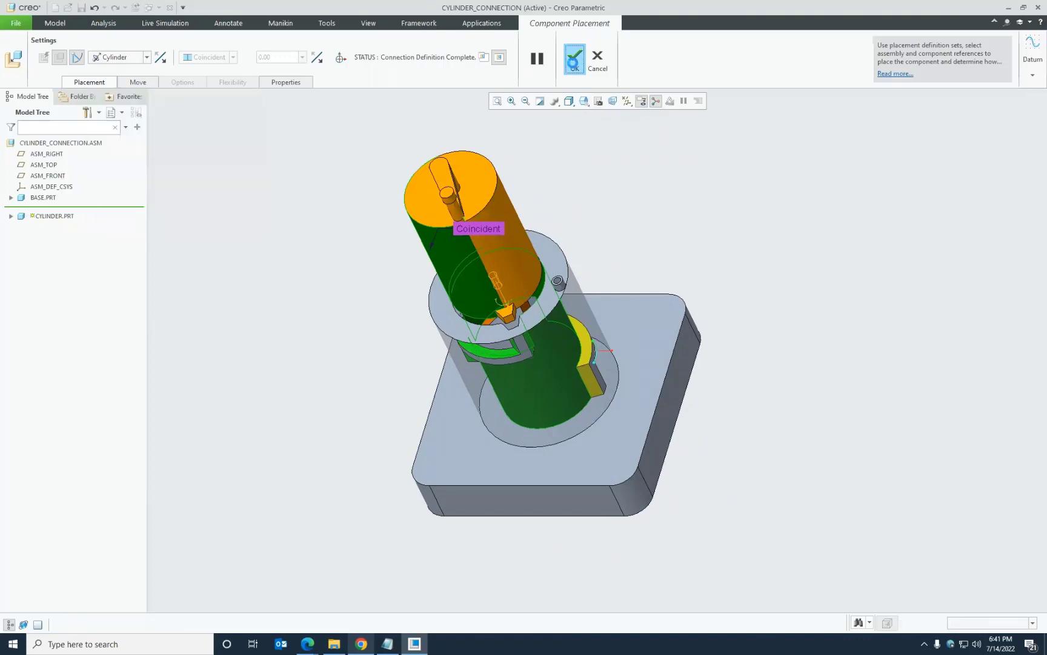
left_click(539, 101)
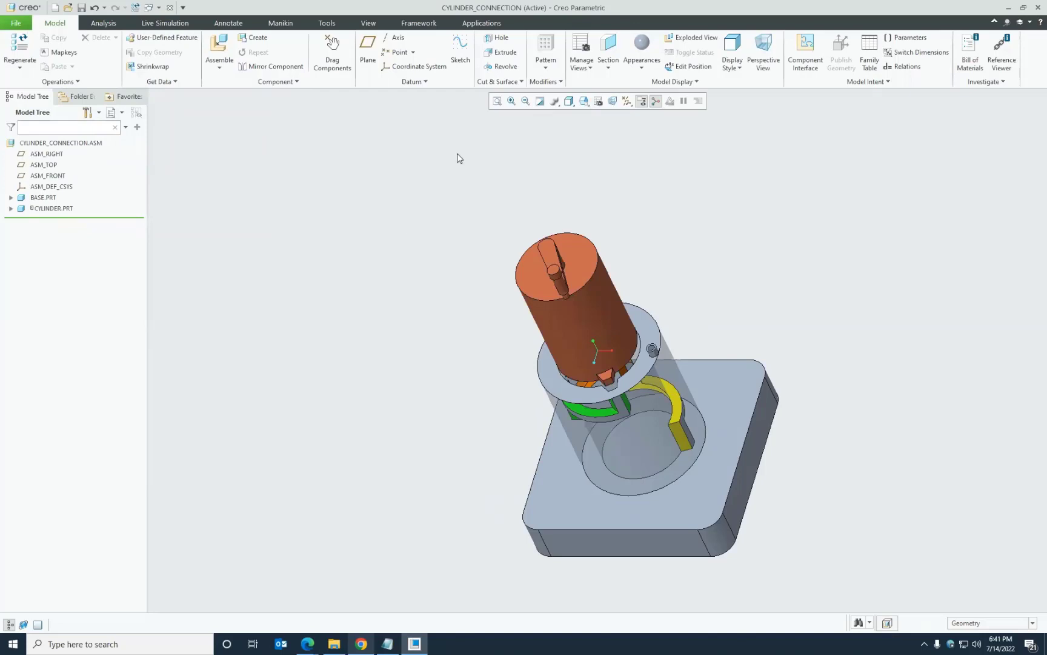
- Open the assembly in the Mechanism application and inspect the cylinder connection's motion axis symbol
left_click(488, 24)
left_click(209, 52)
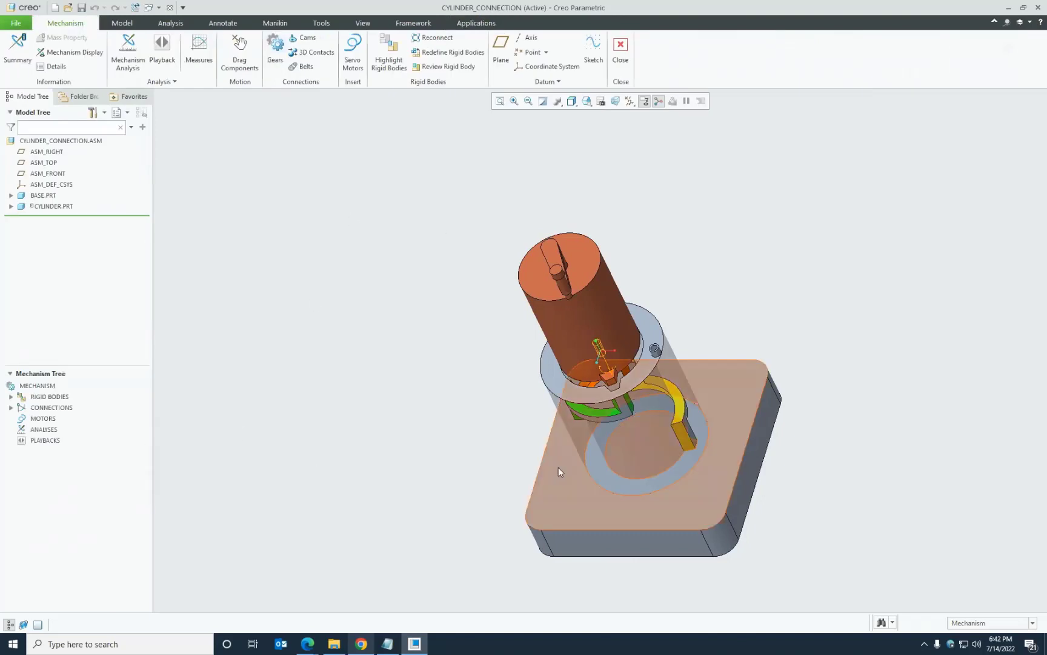
scroll(616, 380, "down", 4)
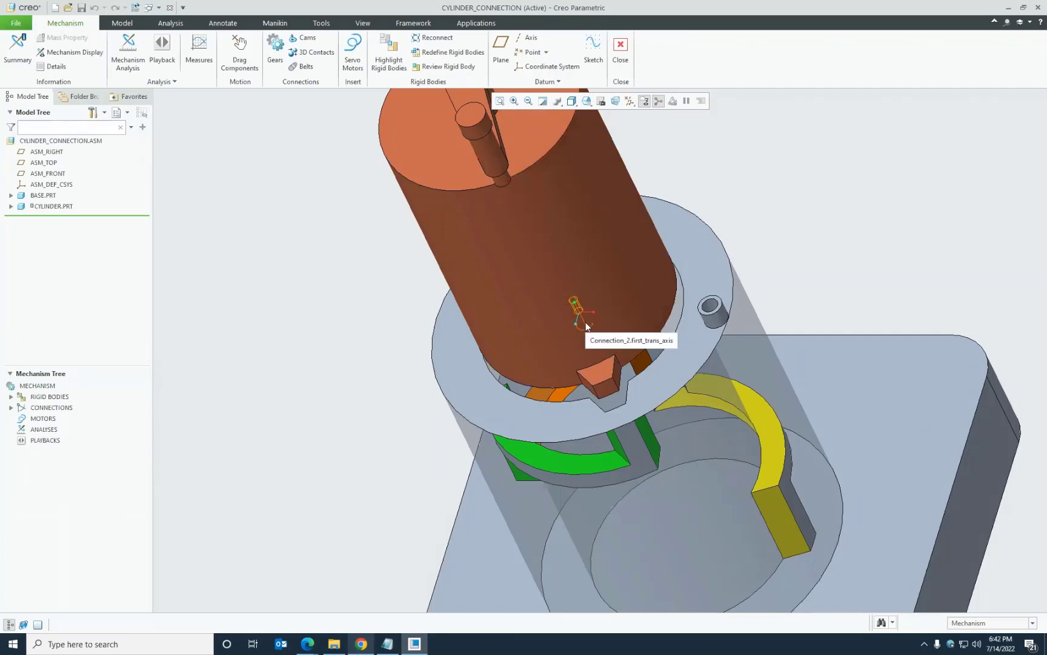
scroll(586, 326, "down", 3)
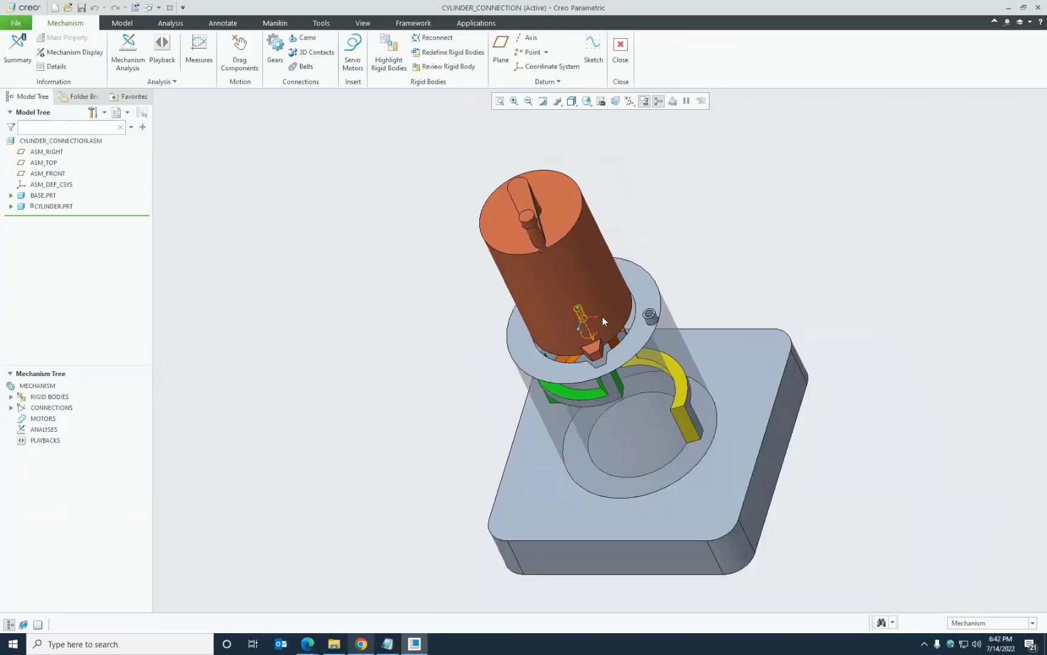
left_click(587, 102)
left_click(603, 114)
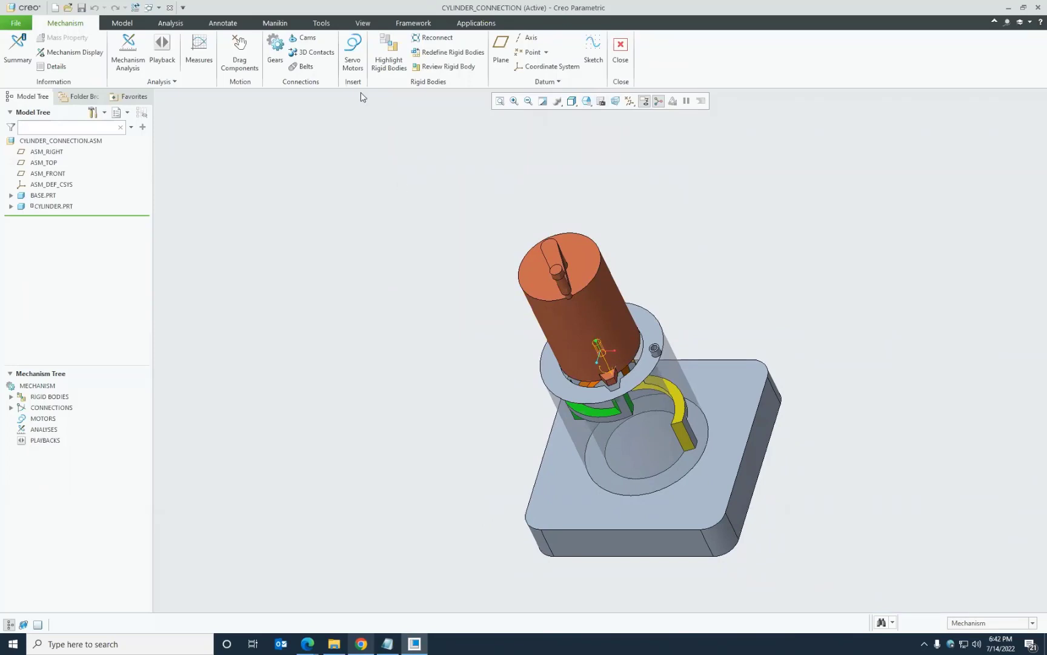
- Start a servo motor driving the Cylinder connection's translation axis, with Velocity as the driven quantity
left_click(354, 60)
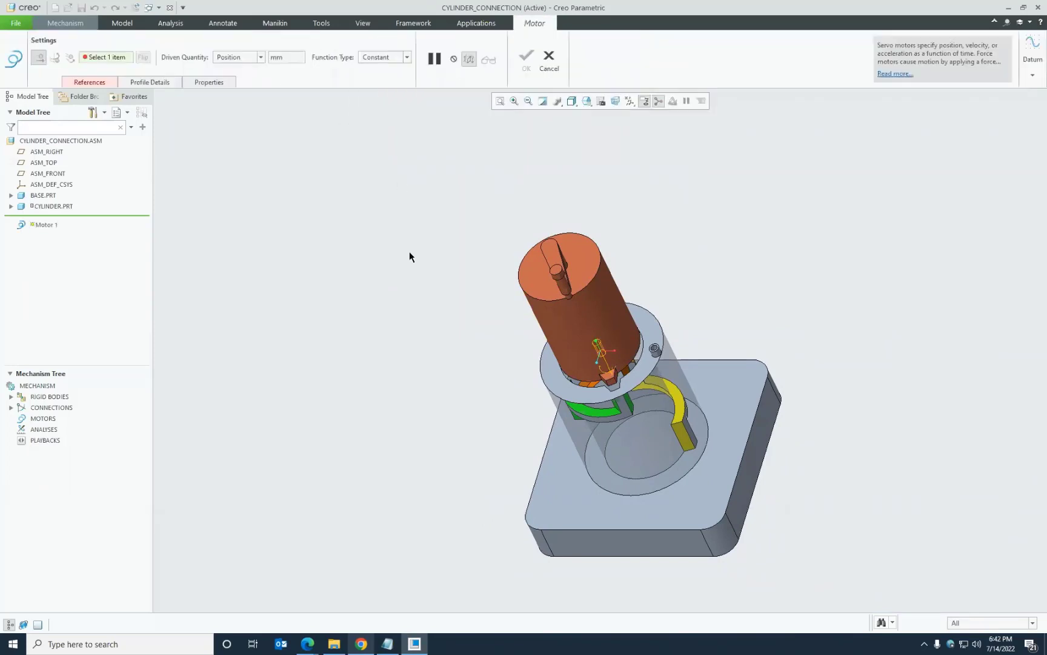
left_click(91, 83)
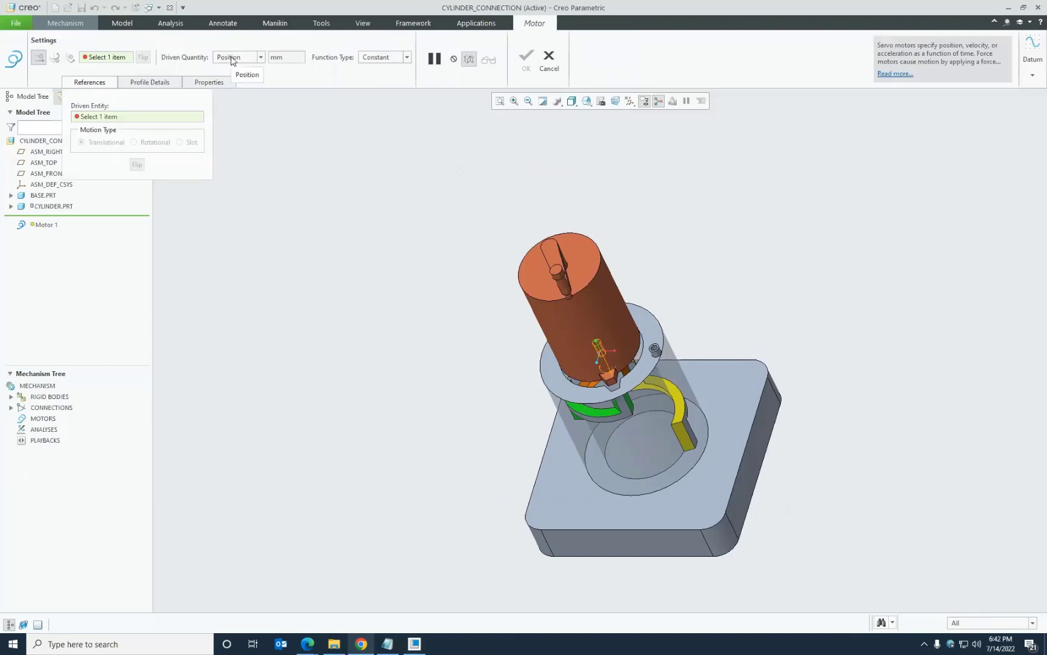
left_click(232, 59)
left_click(233, 78)
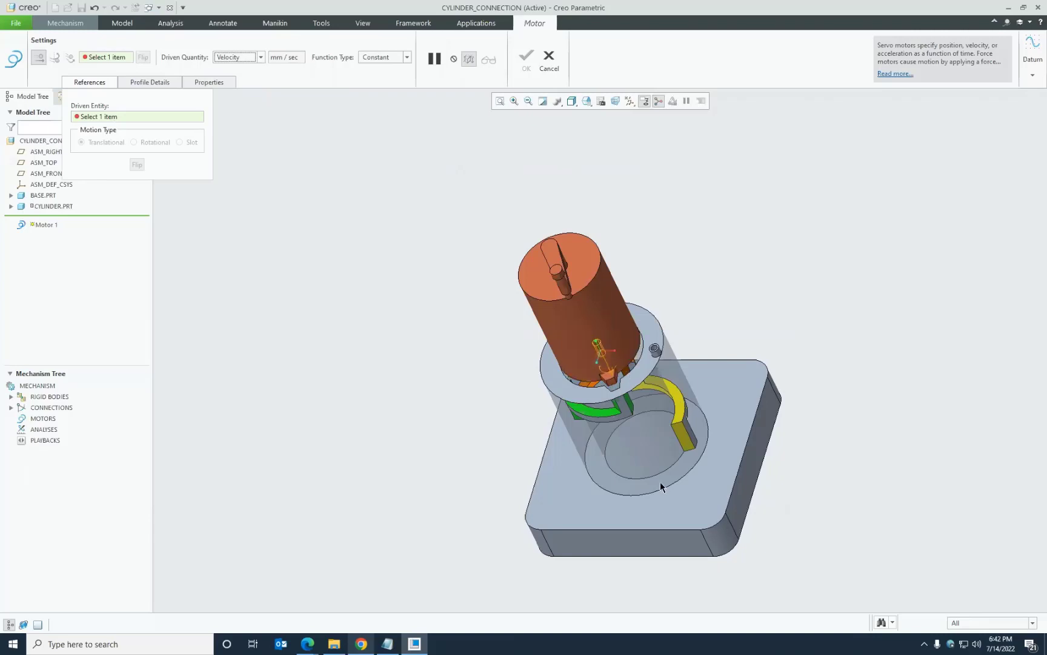
left_click(610, 369)
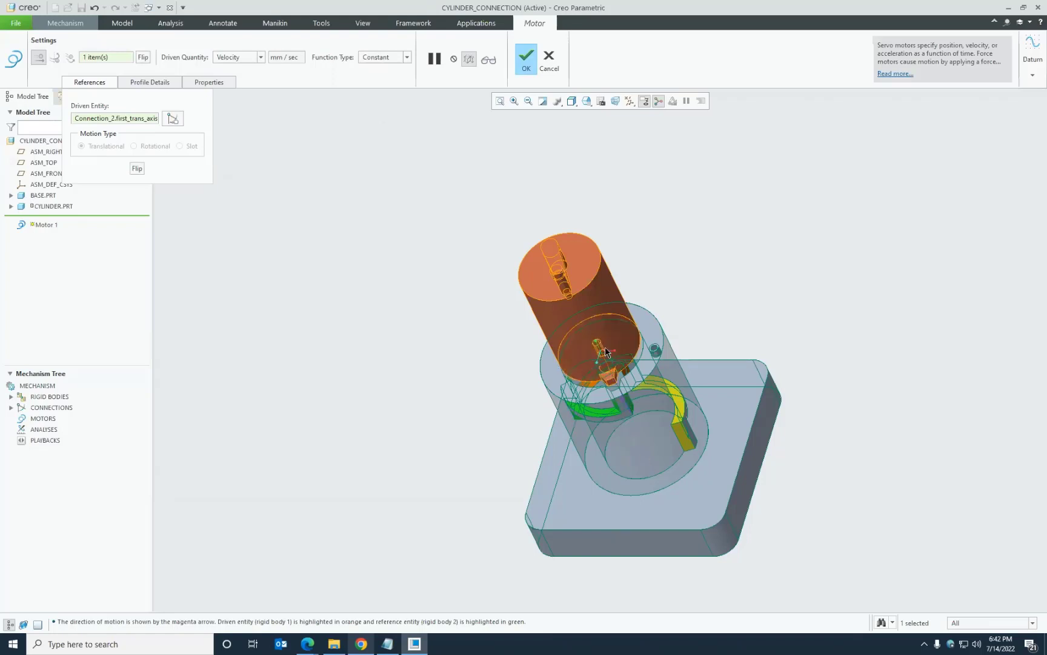
middle_click_drag(685, 499, 582, 340)
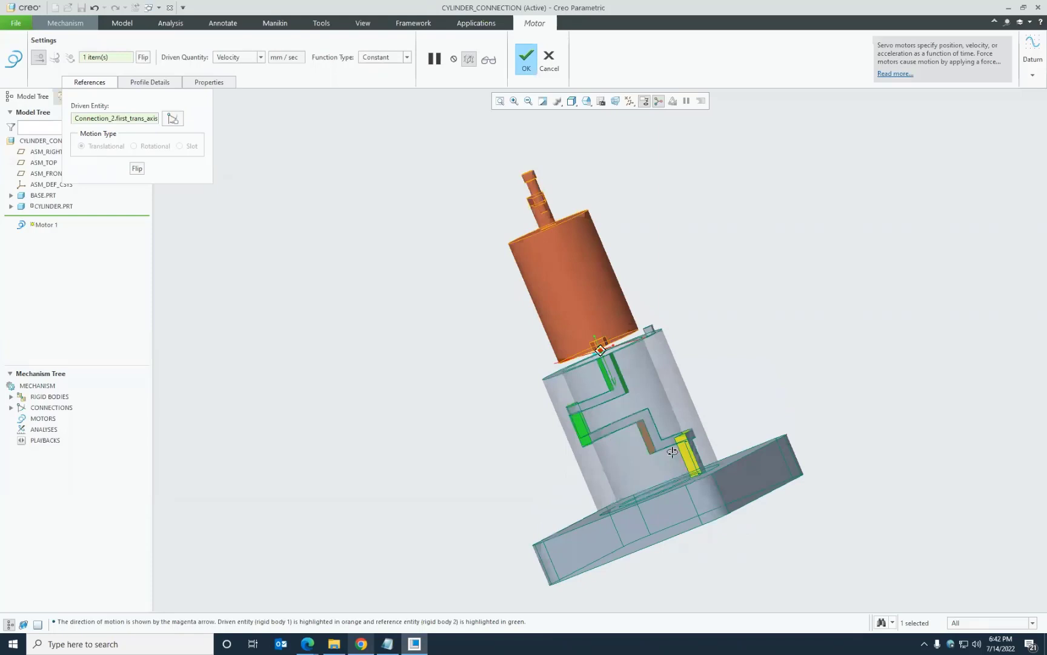
- Measure the distance between the bottom face of the orange cylinder and the lower face of the base's green slot
left_click(176, 26)
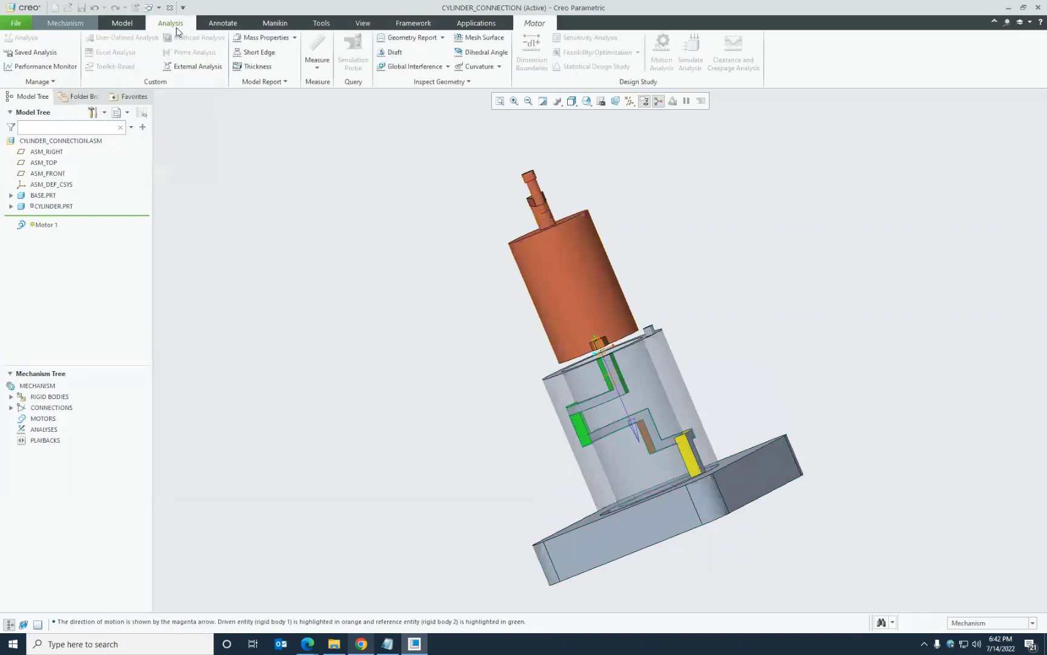
left_click(316, 61)
left_click(341, 98)
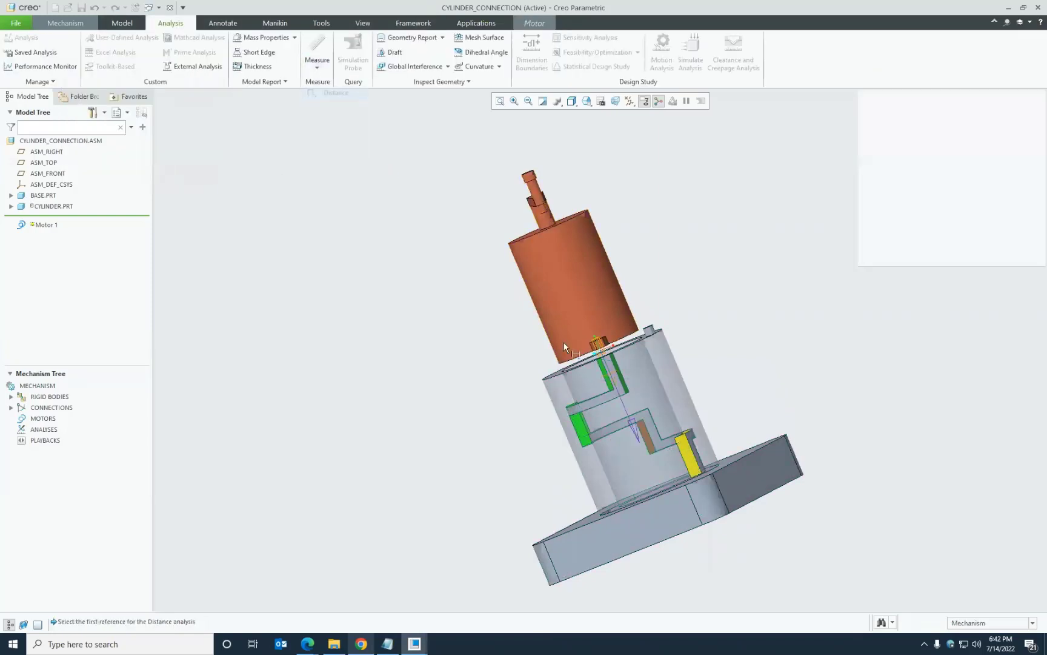
middle_click_drag(564, 342, 570, 353)
scroll(582, 347, "down", 6)
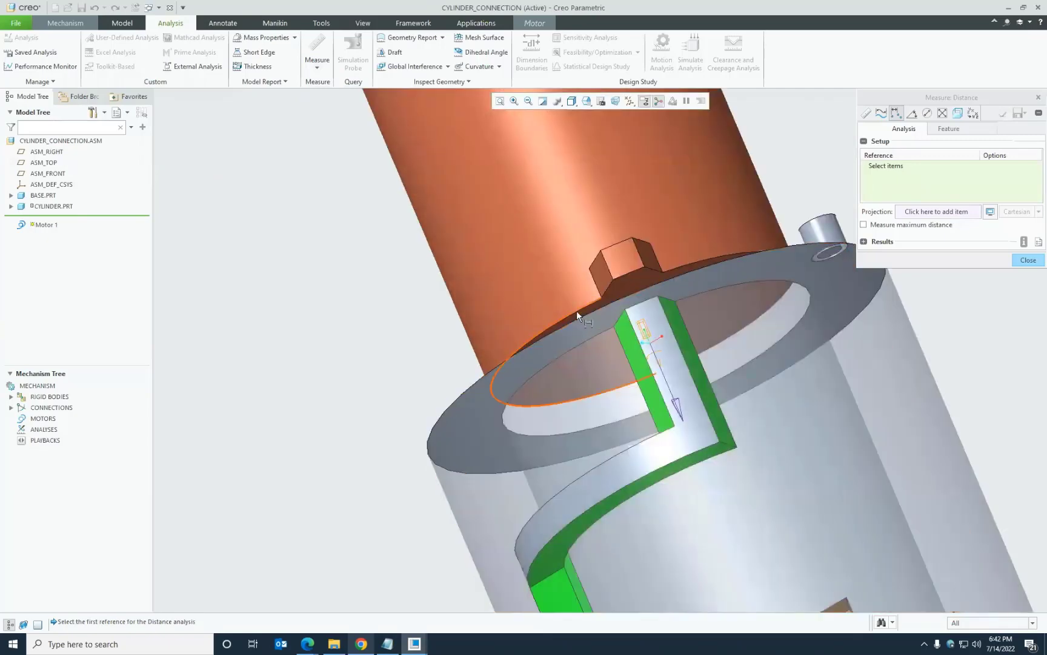
left_click(576, 312)
scroll(346, 292, "up", 2)
middle_click_drag(346, 293, 493, 424)
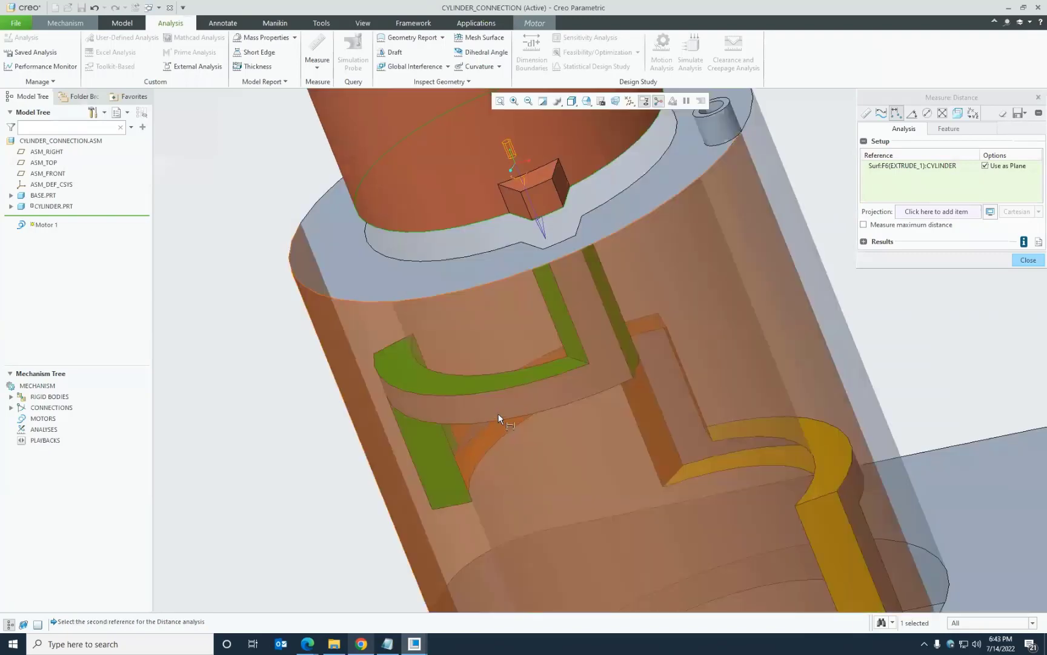
left_click(499, 414)
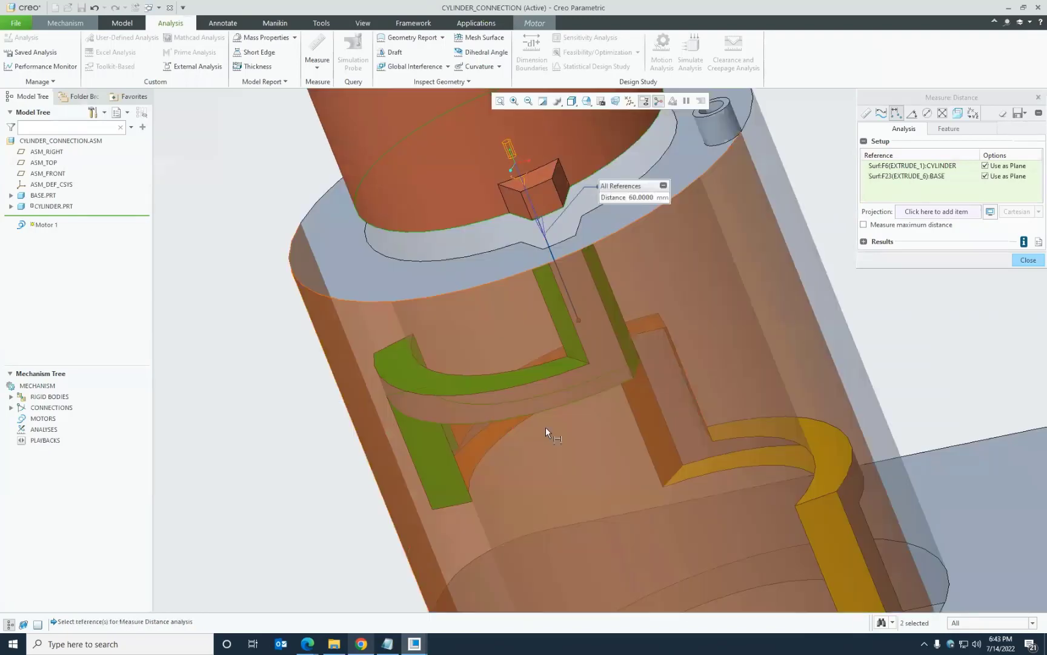
scroll(567, 363, "up", 3)
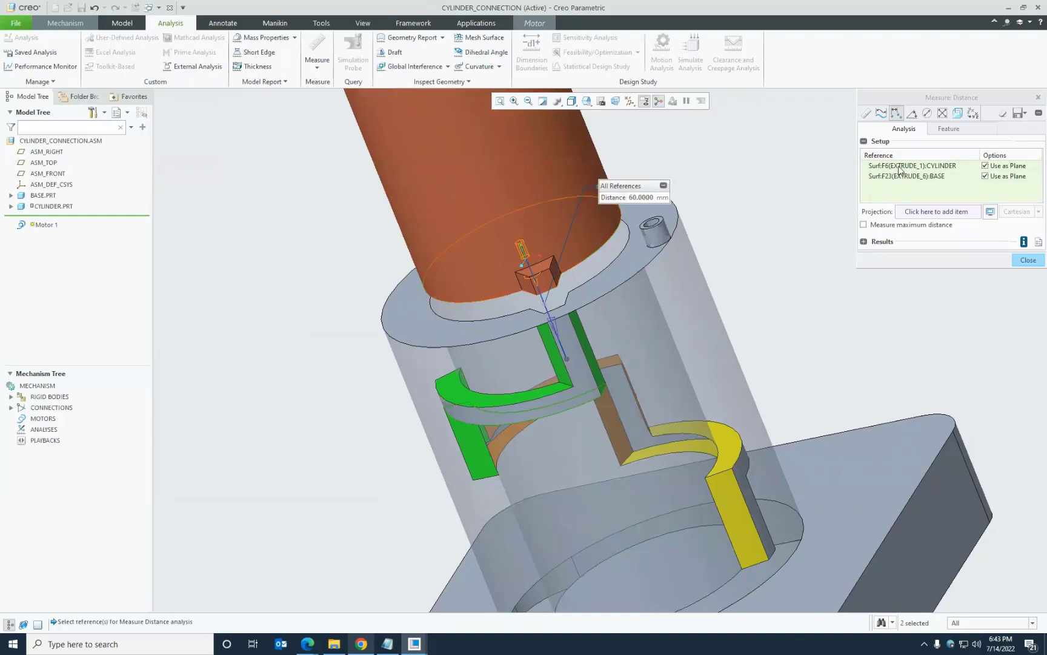
- Replace the cylinder face reference to measure the distance from the green slot's lower face to the brown slot's lower face, and close the measurement
left_click(900, 166)
right_click(900, 166)
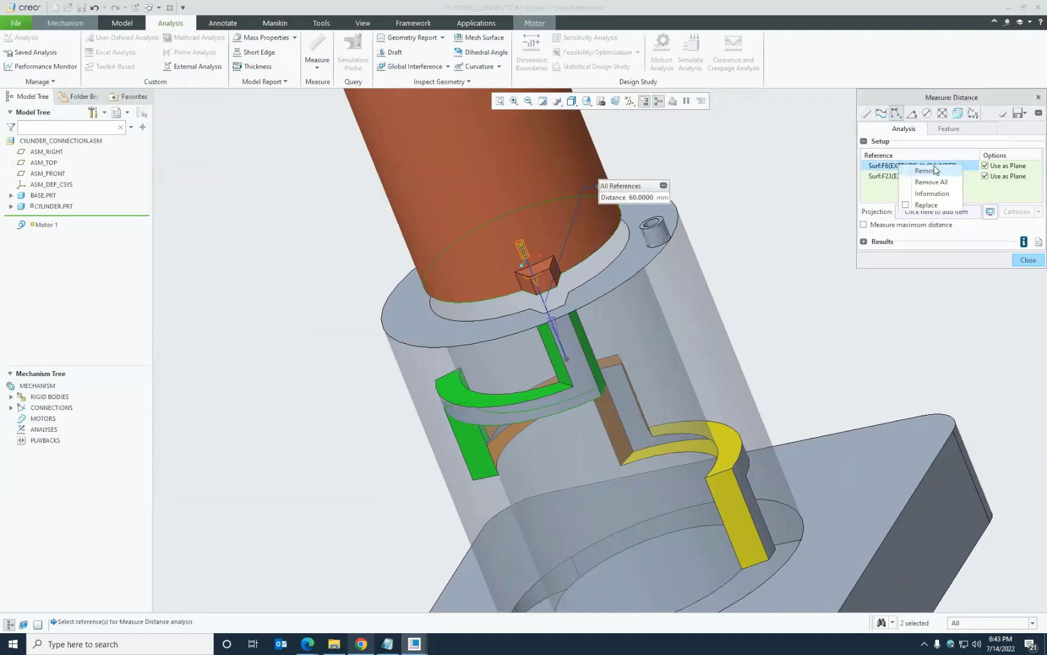
left_click(928, 170)
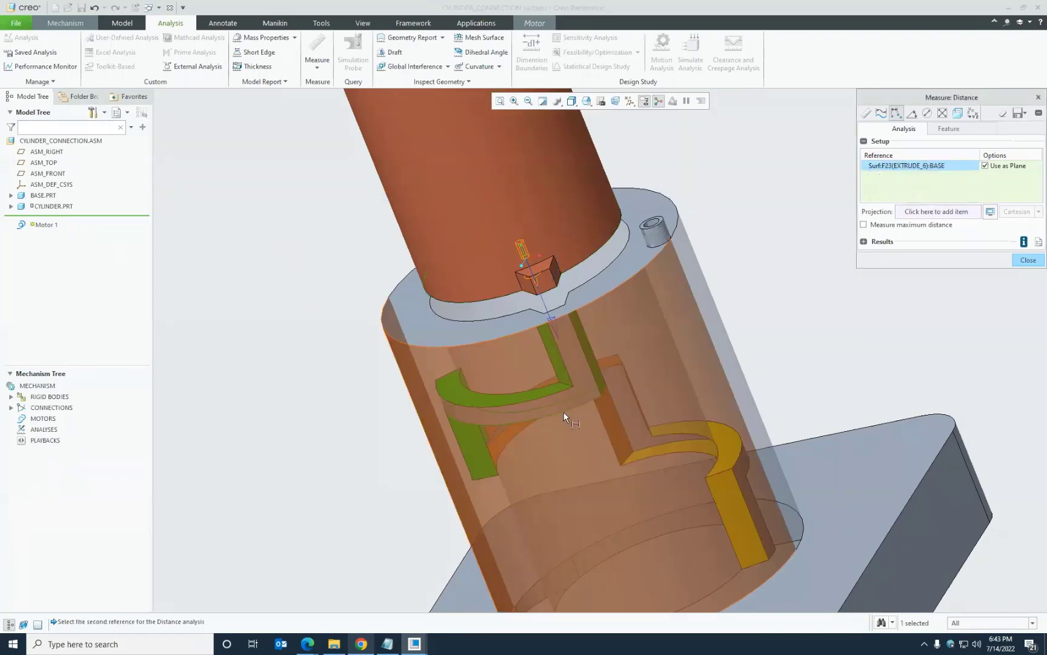
middle_click_drag(601, 374, 584, 453)
scroll(518, 421, "down", 3)
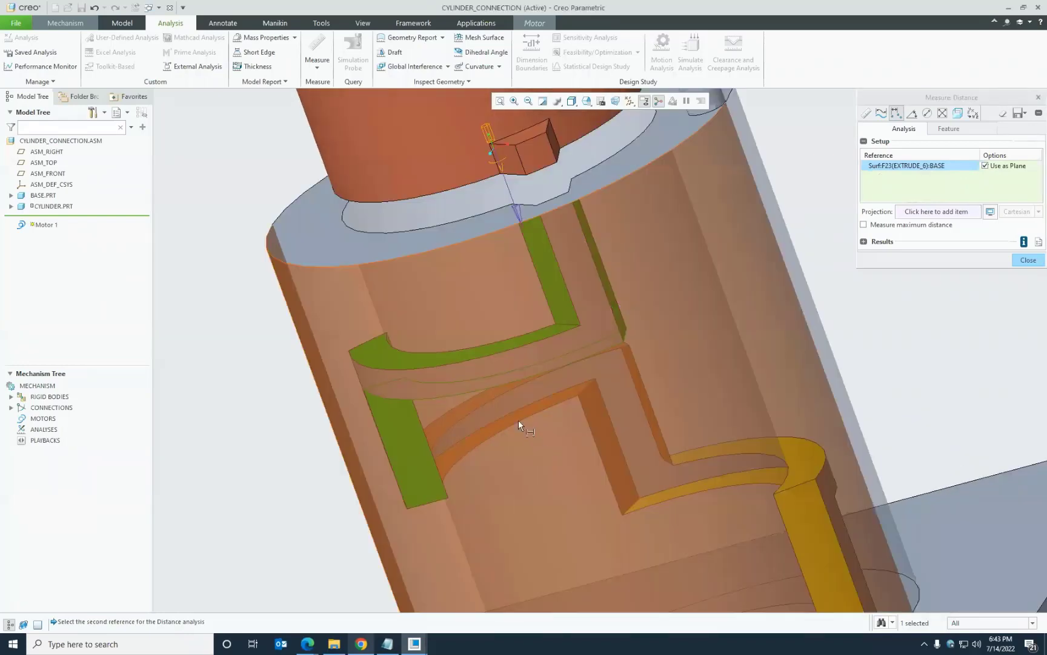
left_click(519, 417)
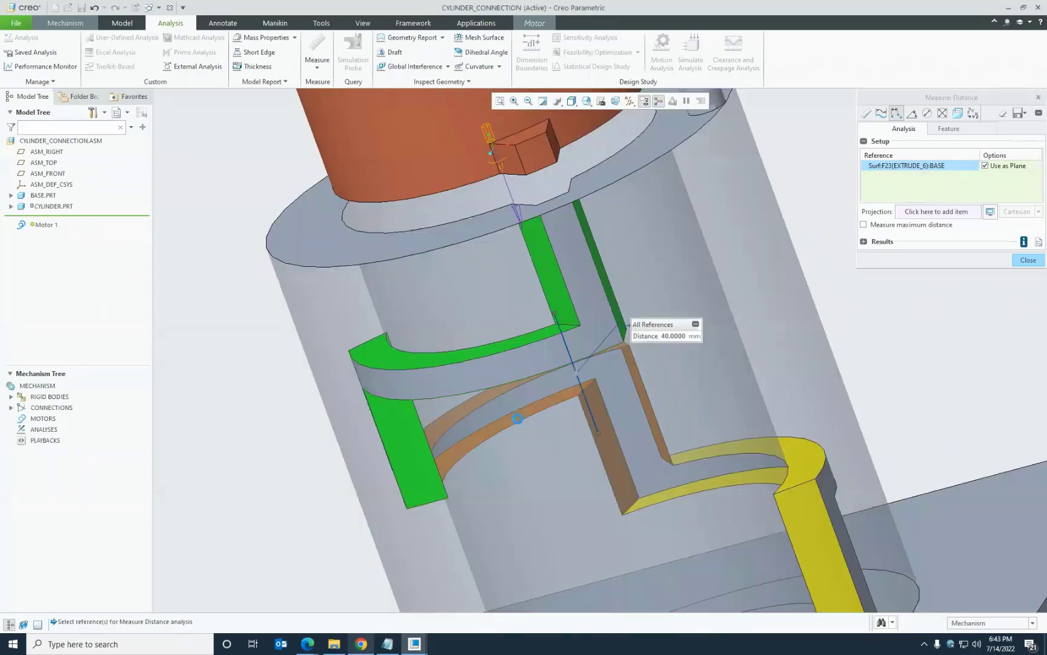
scroll(654, 388, "up", 2)
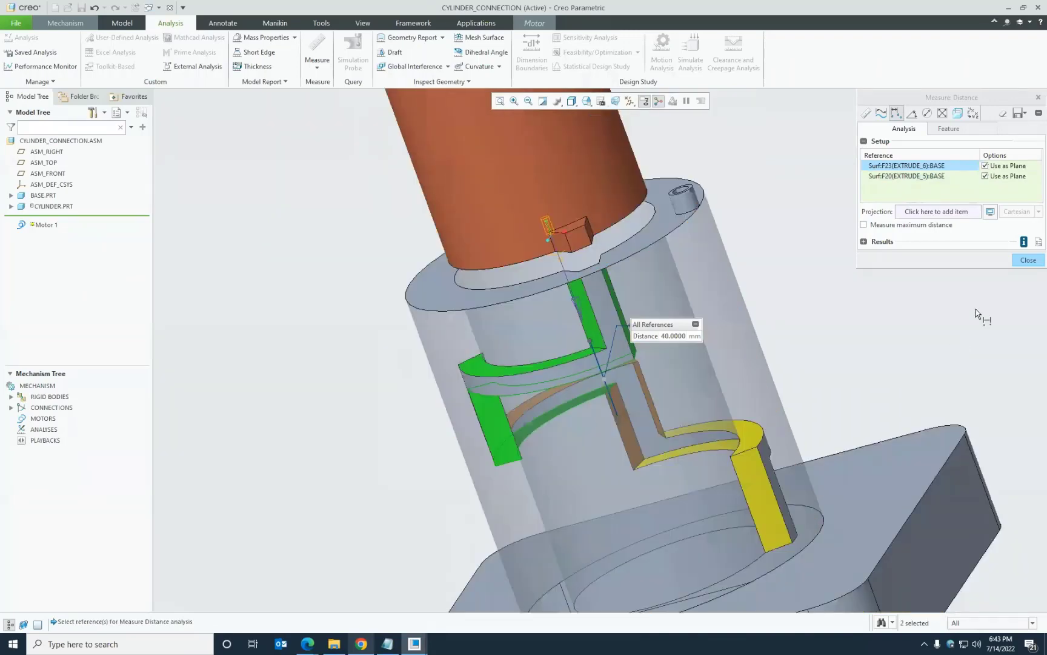
left_click(1029, 260)
- Return to the servo motor definition and set its constant velocity coefficient A to 10 mm/sec
scroll(488, 418, "up", 3)
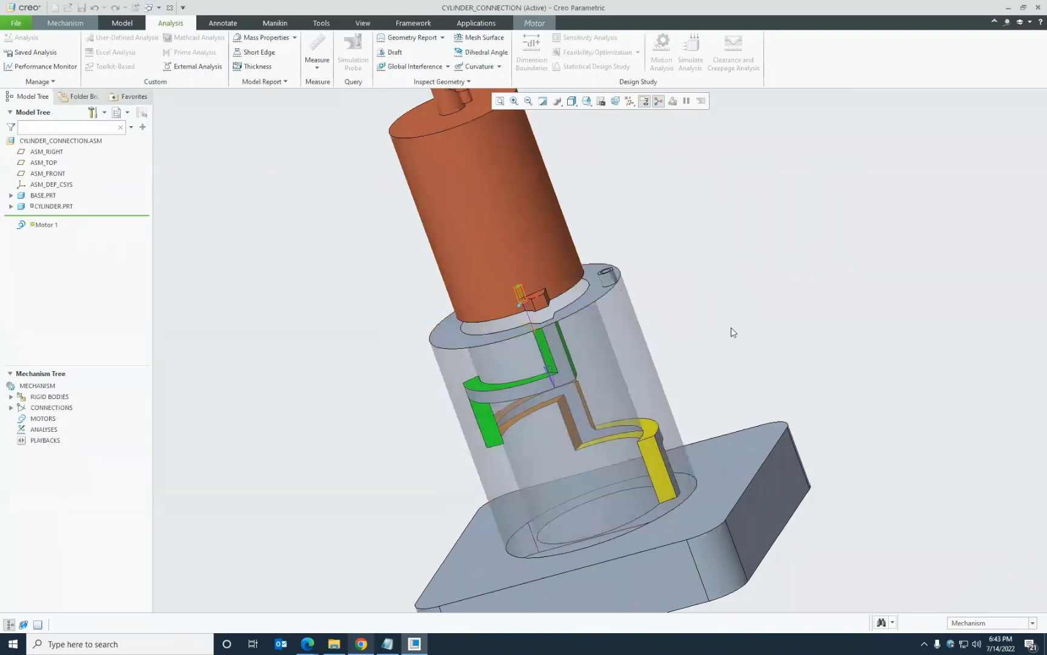
middle_click_drag(715, 330, 729, 313)
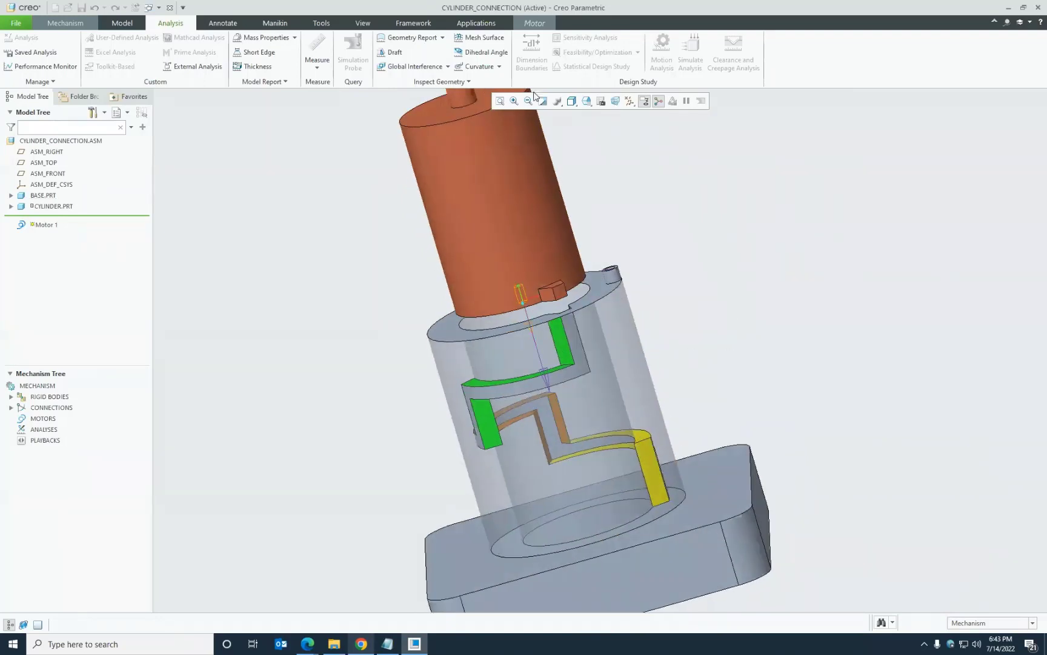
left_click(534, 24)
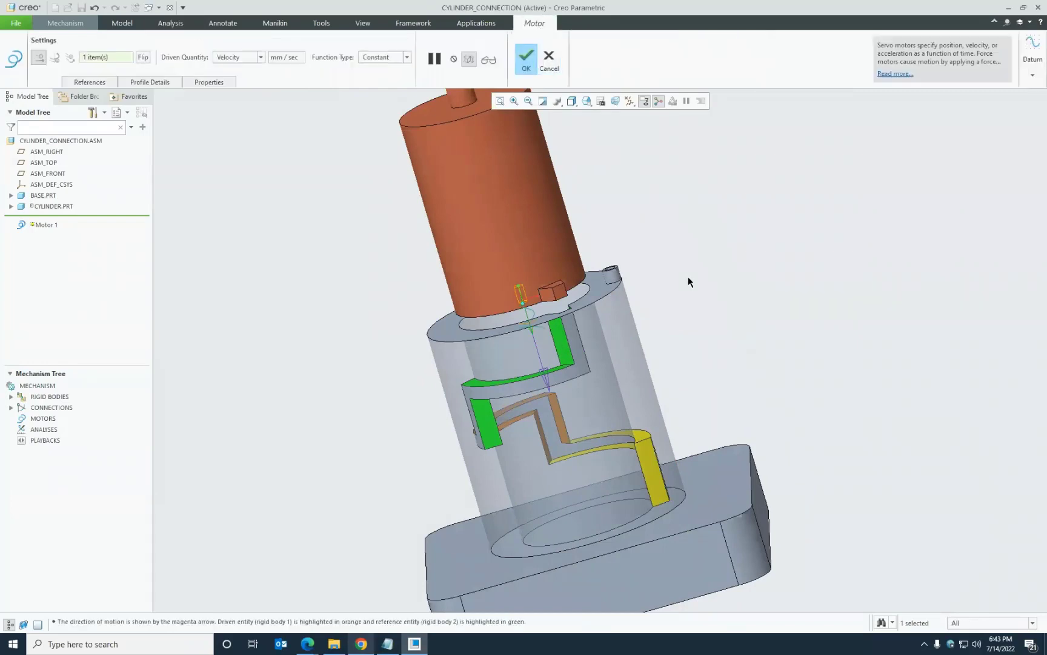
left_click(151, 83)
double_click(189, 216)
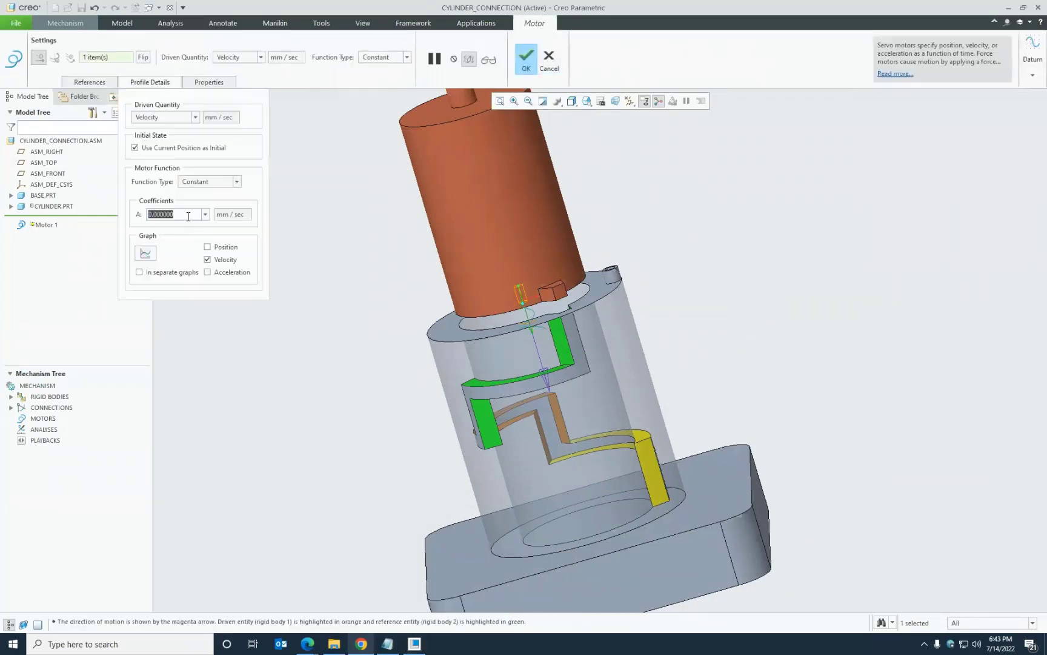
type("10")
key("Return")
left_click(106, 89)
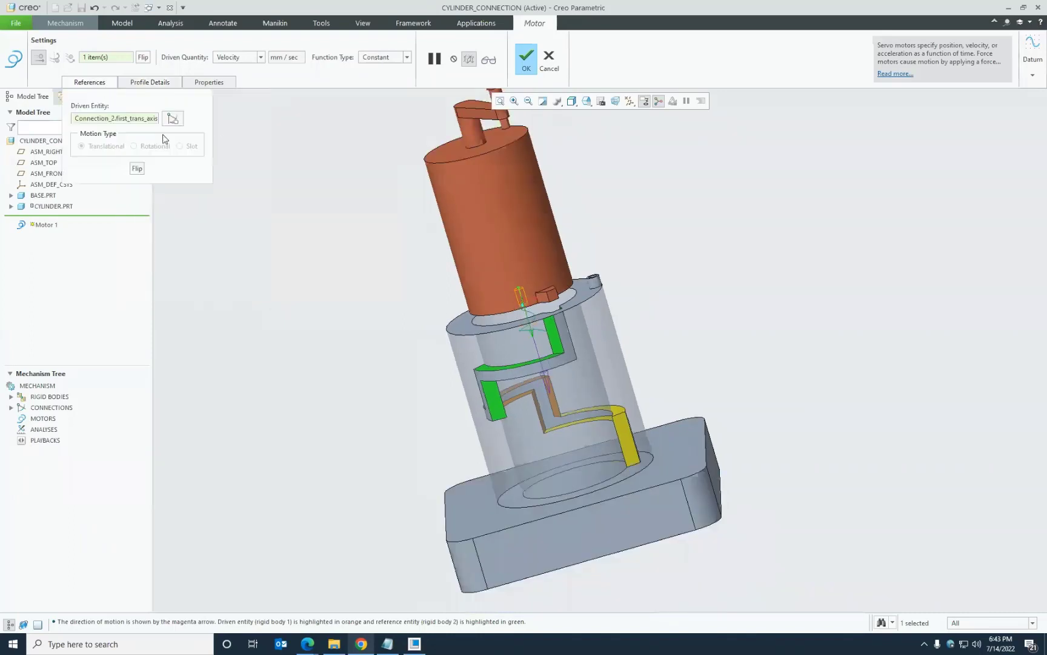
- Name the servo motor LINEAR_DOWNWARD, copying the name from the Notepad notes
left_click(217, 84)
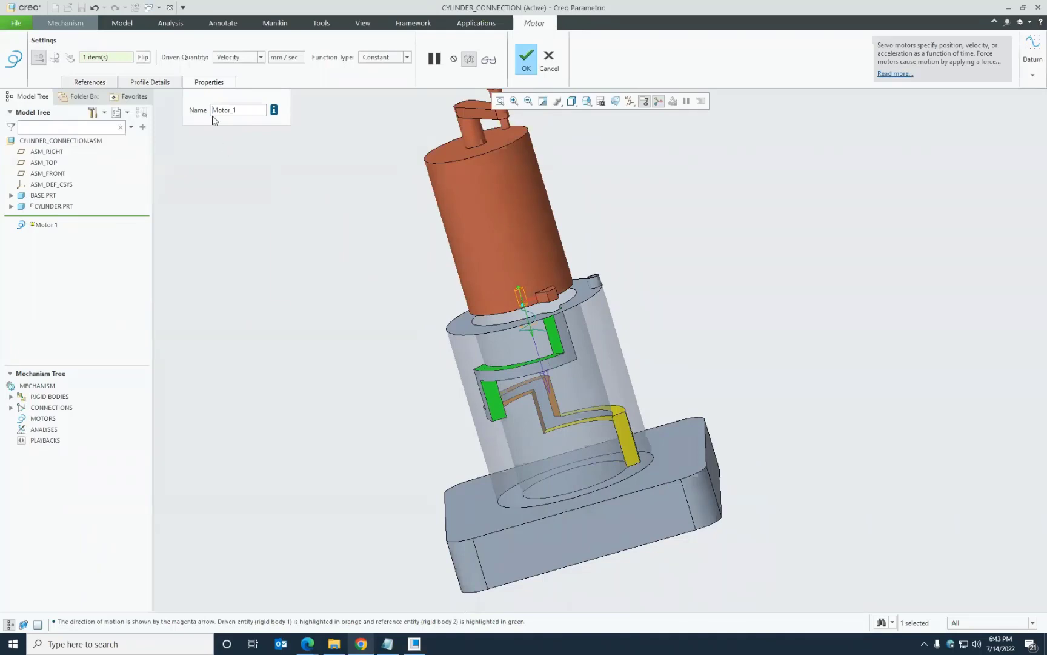
left_click(388, 643)
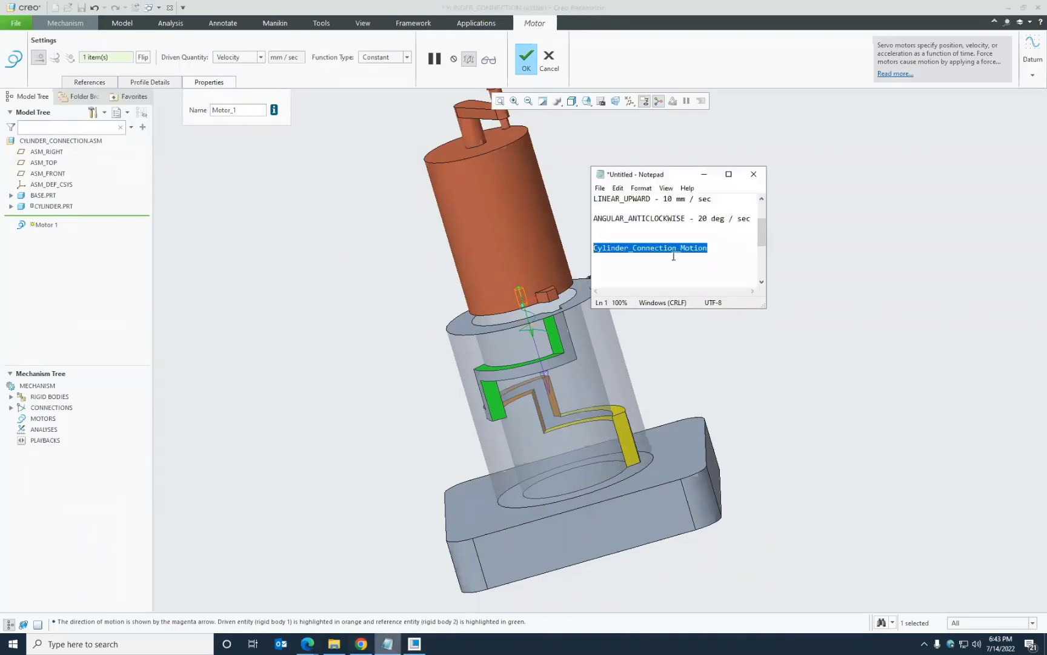
scroll(761, 210, "up", 2)
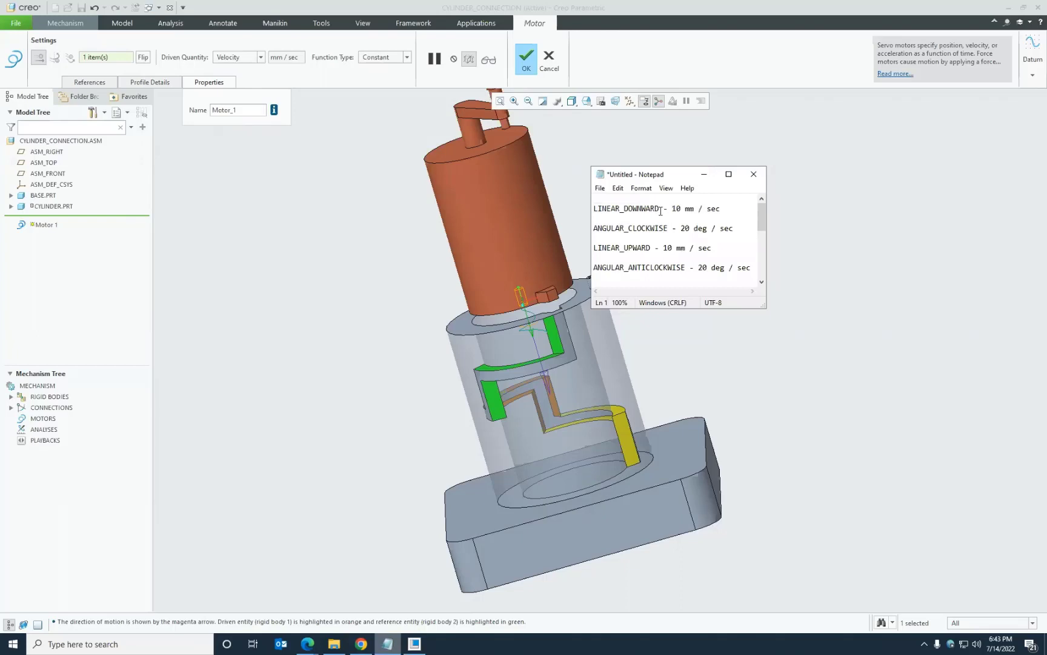
left_click_drag(660, 208, 594, 208)
right_click(603, 209)
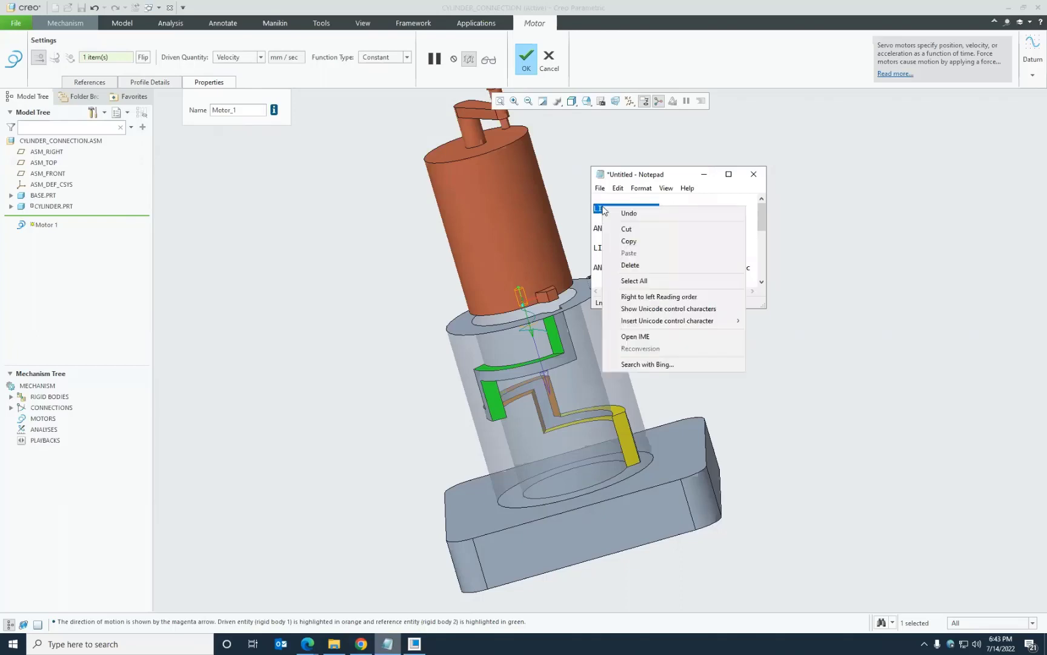
left_click(629, 240)
left_click(258, 111)
double_click(219, 112)
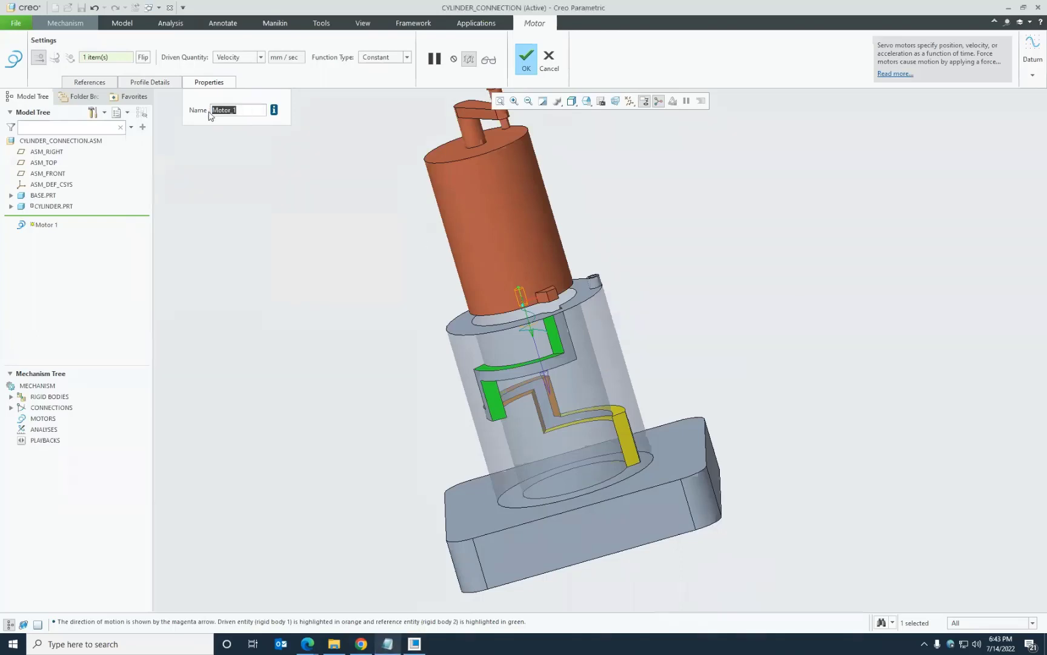
key("ctrl+v")
left_click(253, 186)
scroll(468, 418, "up", 2)
- Review the linear motor's references, name and profile settings and accept the servo motor
left_click(89, 81)
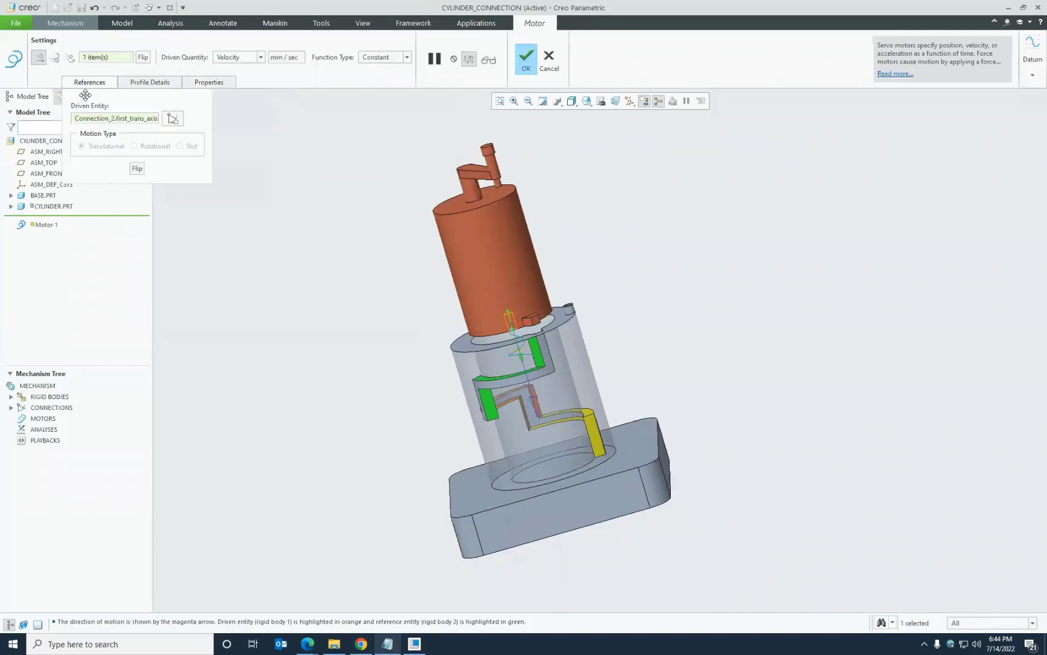
left_click(212, 83)
left_click(99, 82)
left_click(165, 84)
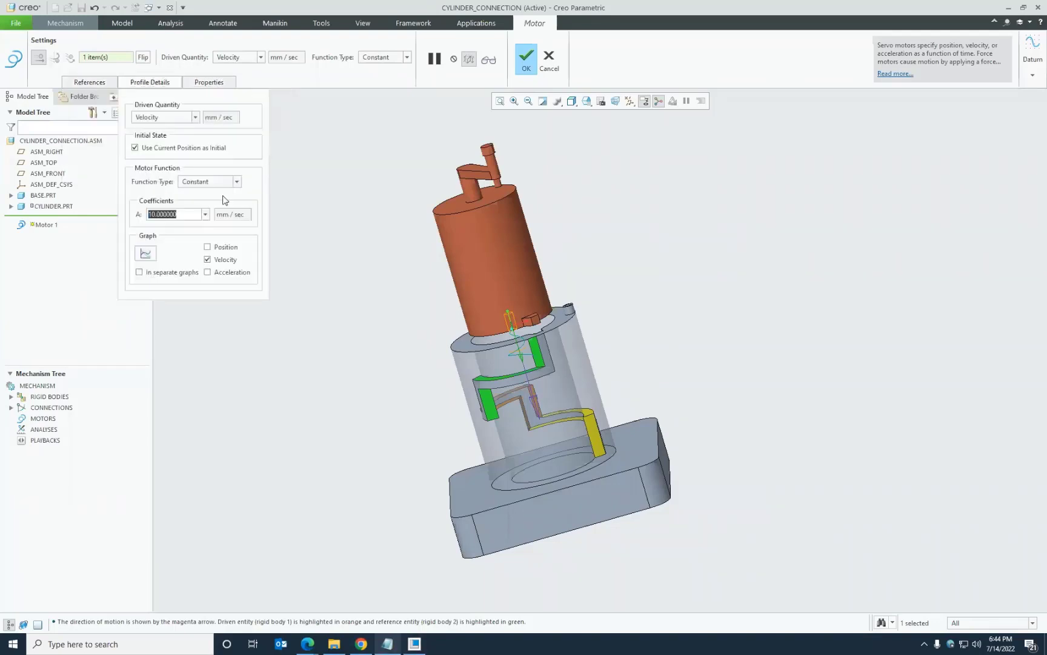
left_click(529, 60)
left_click(294, 253)
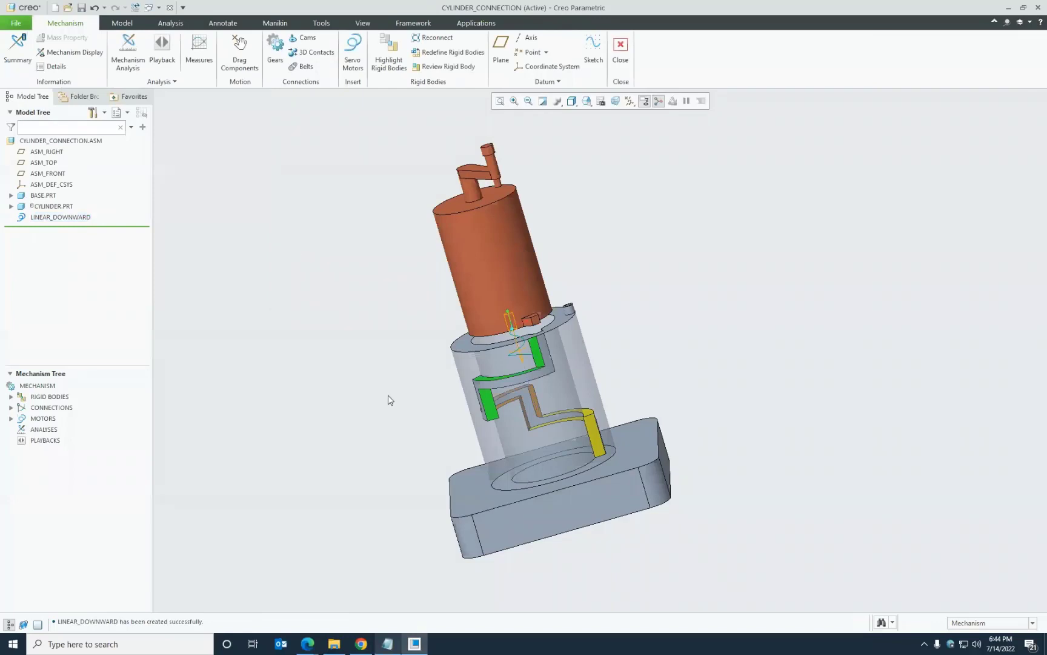
- Start a new servo motor and choose the rotation axis of the cylinder's connection as its driven entity
middle_click_drag(389, 400, 377, 419)
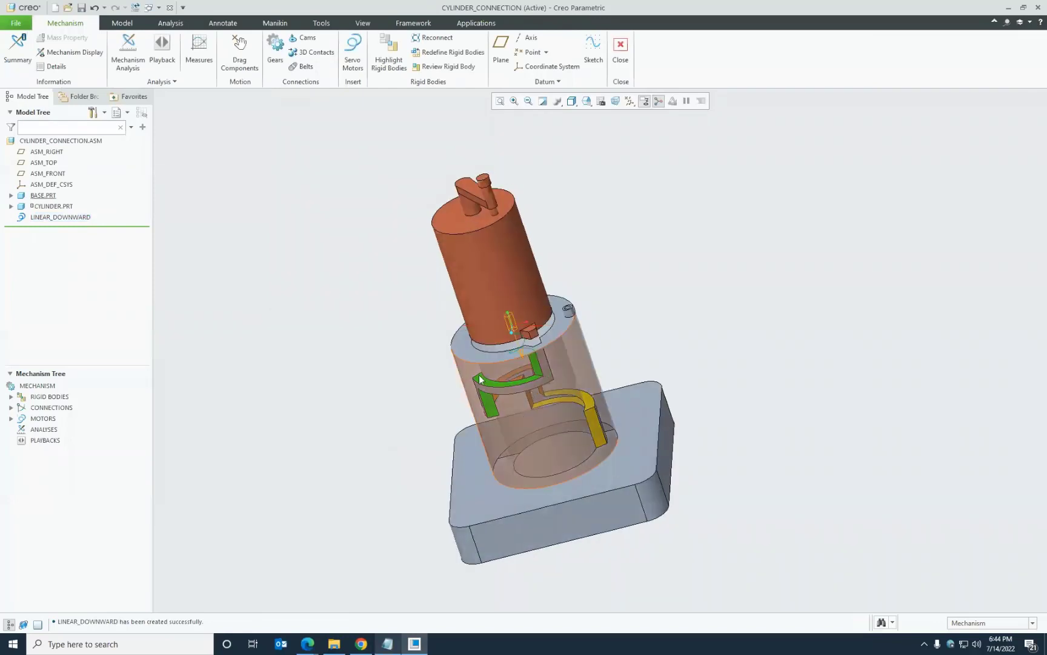
left_click(353, 53)
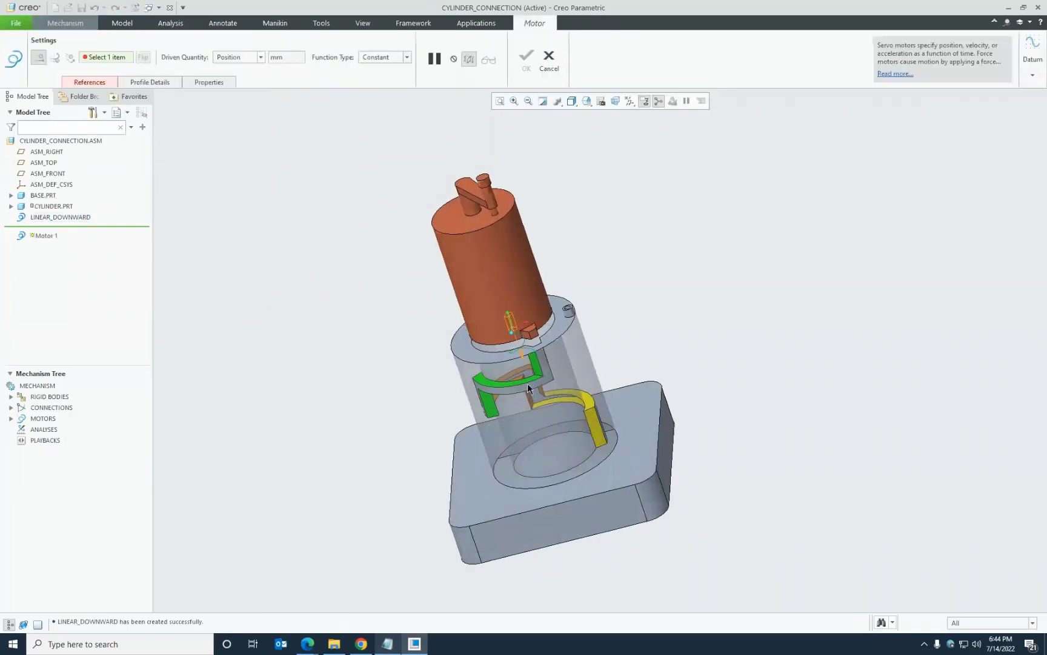
scroll(528, 388, "up", 2)
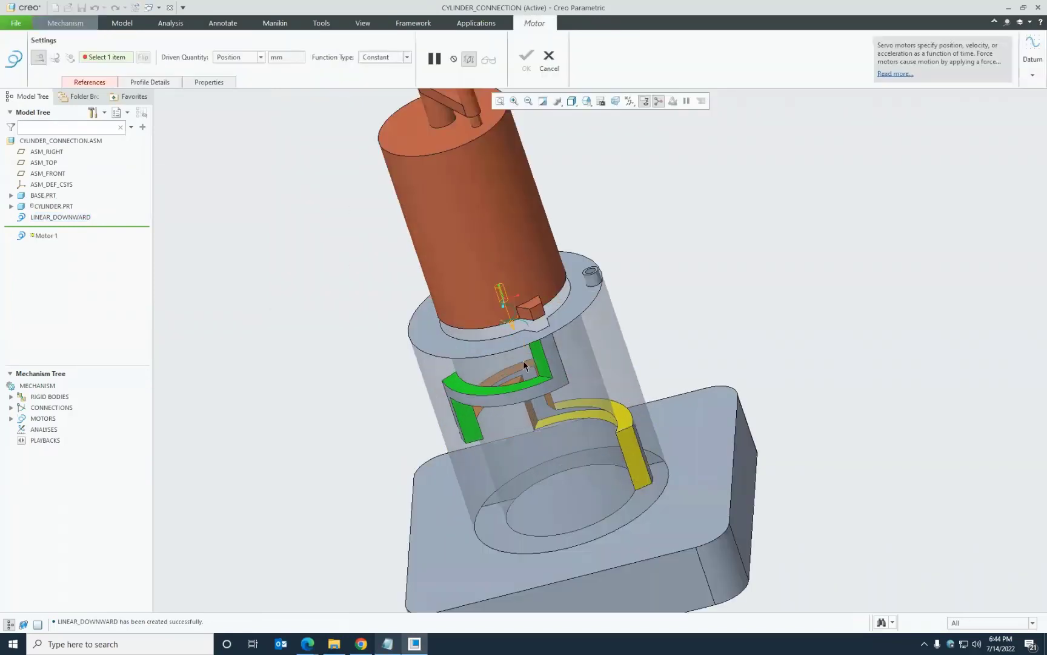
left_click(513, 320)
left_click(89, 82)
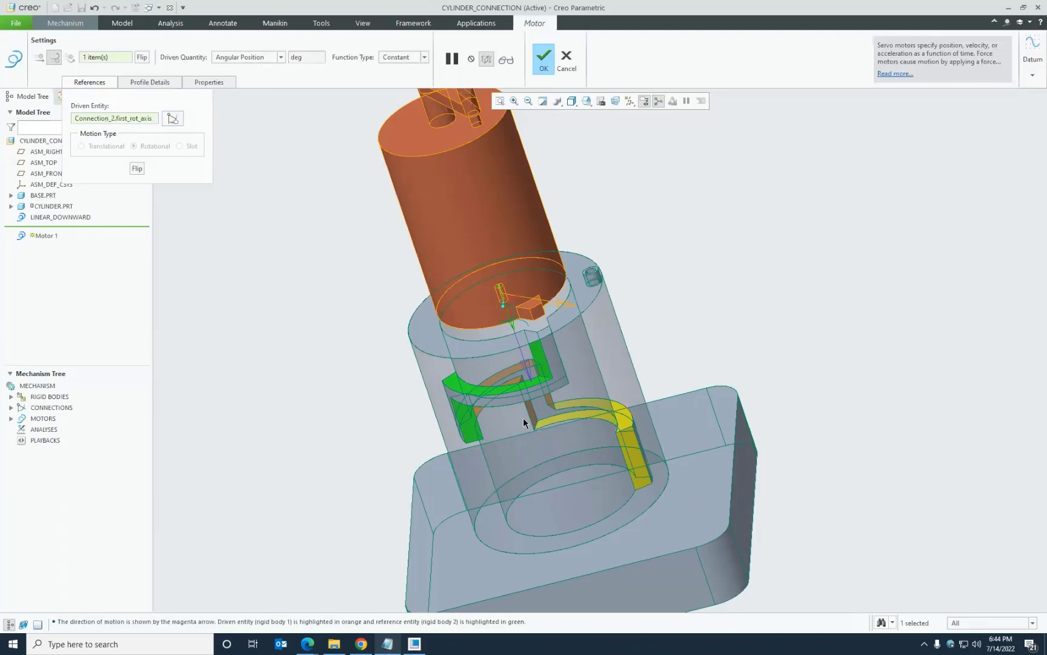
middle_click_drag(480, 437, 495, 435)
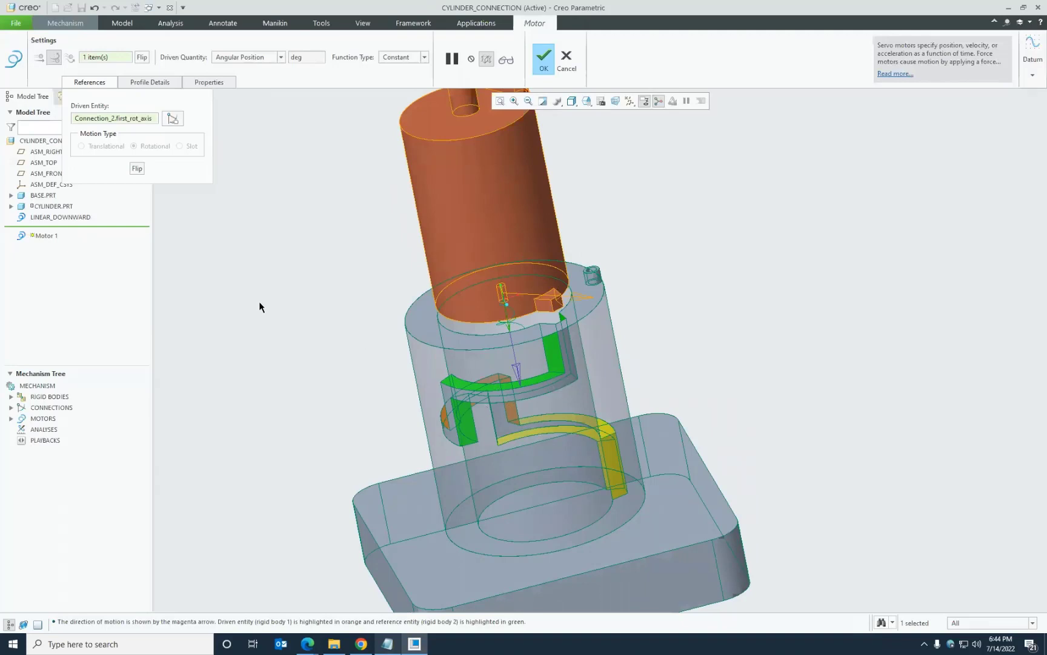
- Drive the rotational motor by Angular Velocity and set its constant coefficient A to 20 deg/sec
left_click(265, 59)
left_click(240, 75)
left_click(171, 87)
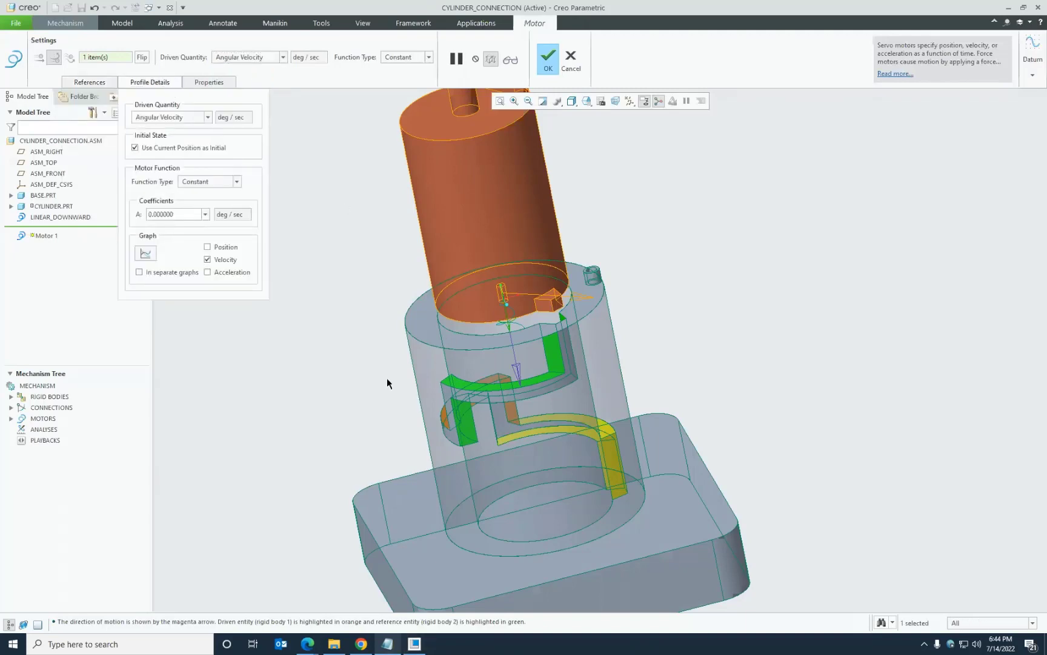
double_click(180, 216)
type("20")
key("Return")
- Plot the motor's velocity profile, then review its reference and profile settings
left_click(146, 253)
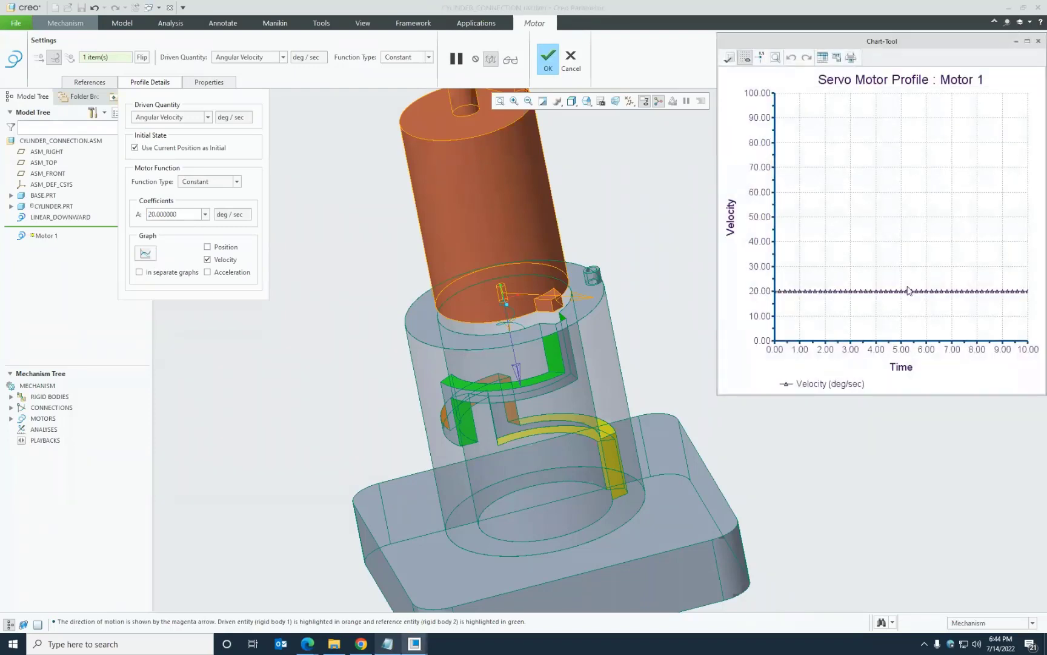
left_click_drag(922, 44, 842, 64)
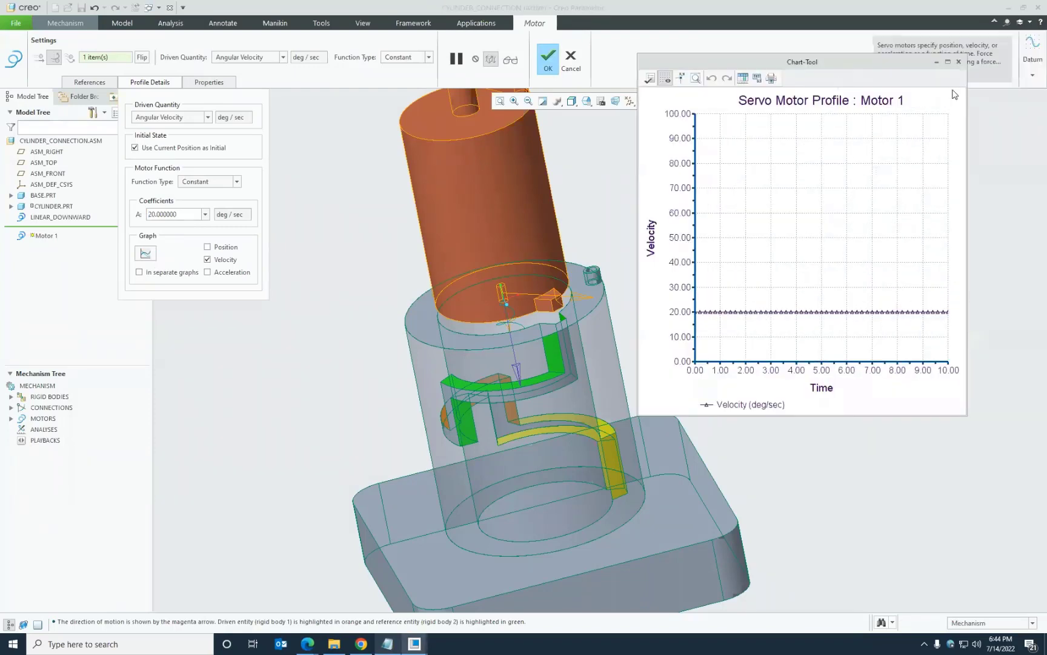
left_click(958, 62)
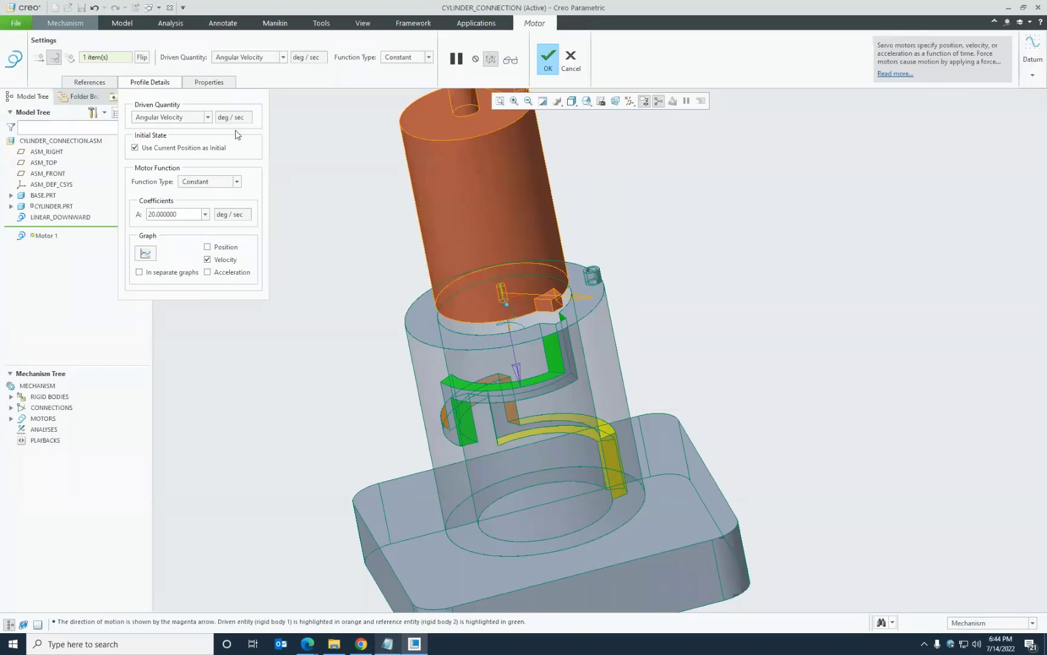
left_click(93, 82)
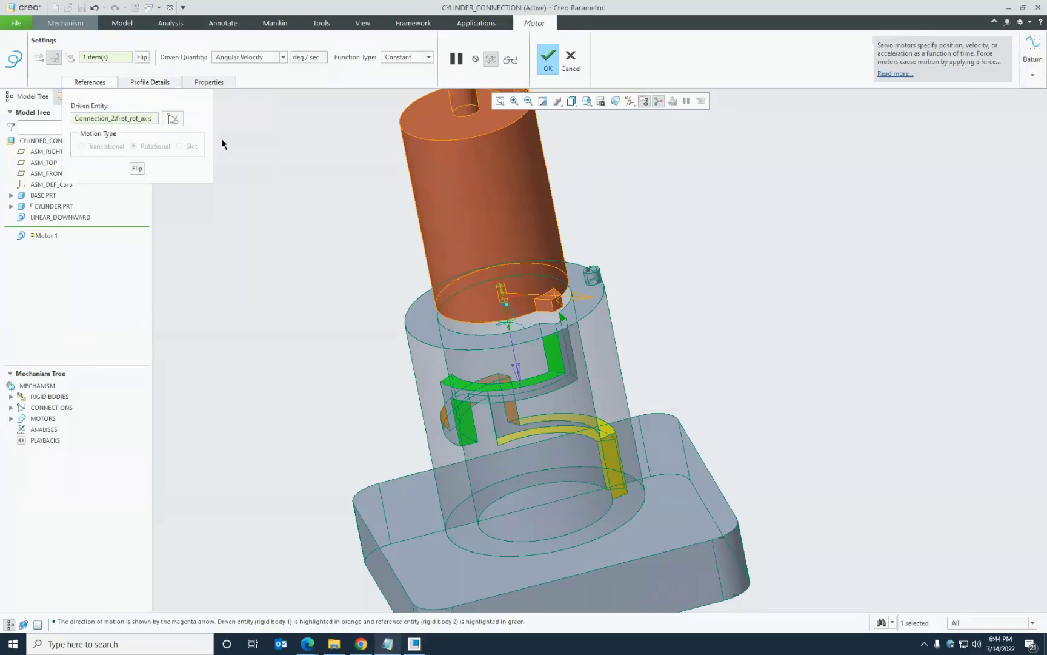
left_click(150, 82)
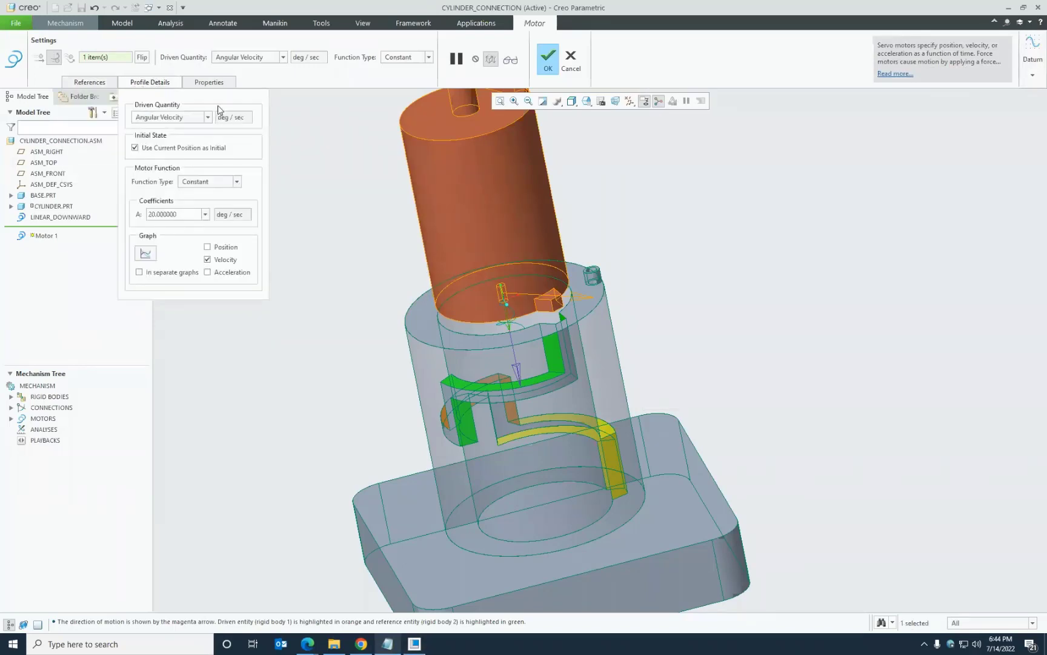
- Name the rotational servo motor ANGULAR_CLOCKWISE, copying the name from the Notepad notes, and accept the motor
left_click(211, 86)
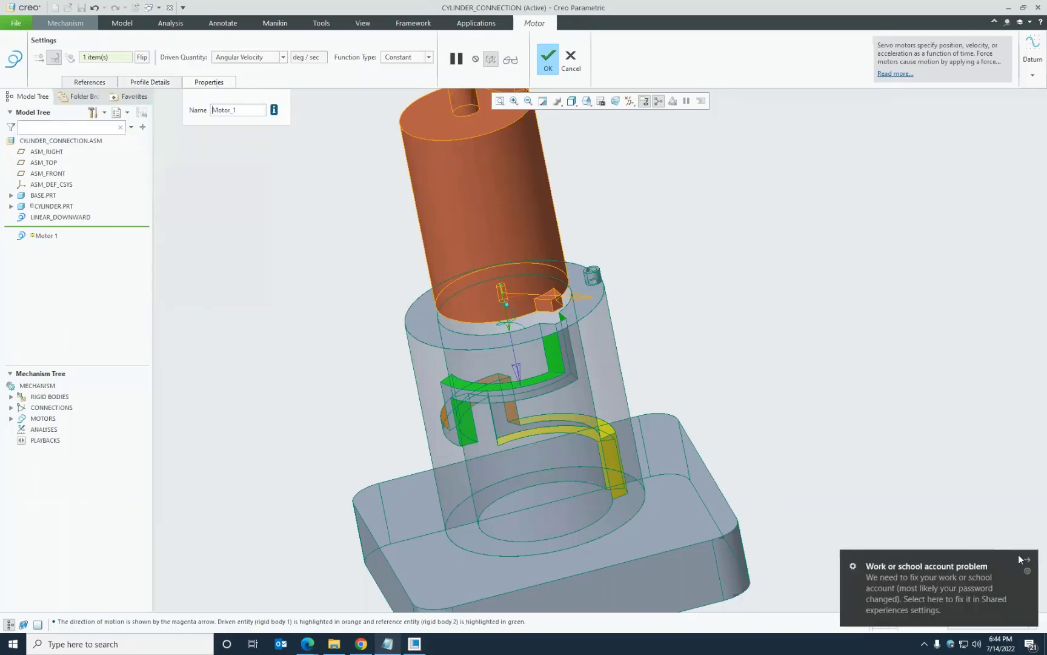
left_click(1029, 561)
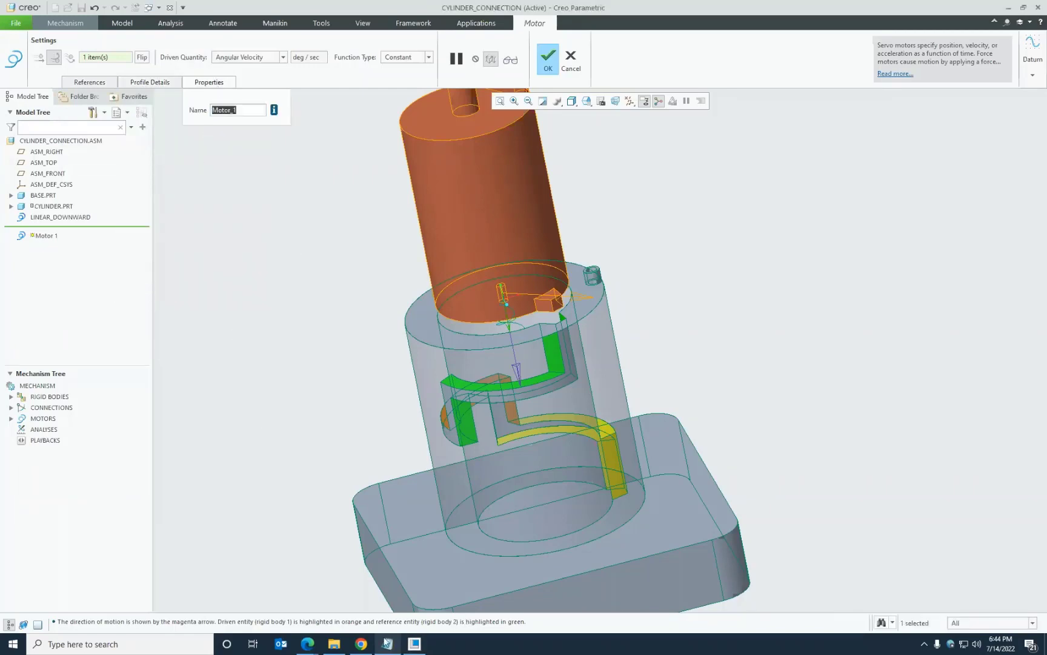
left_click(387, 644)
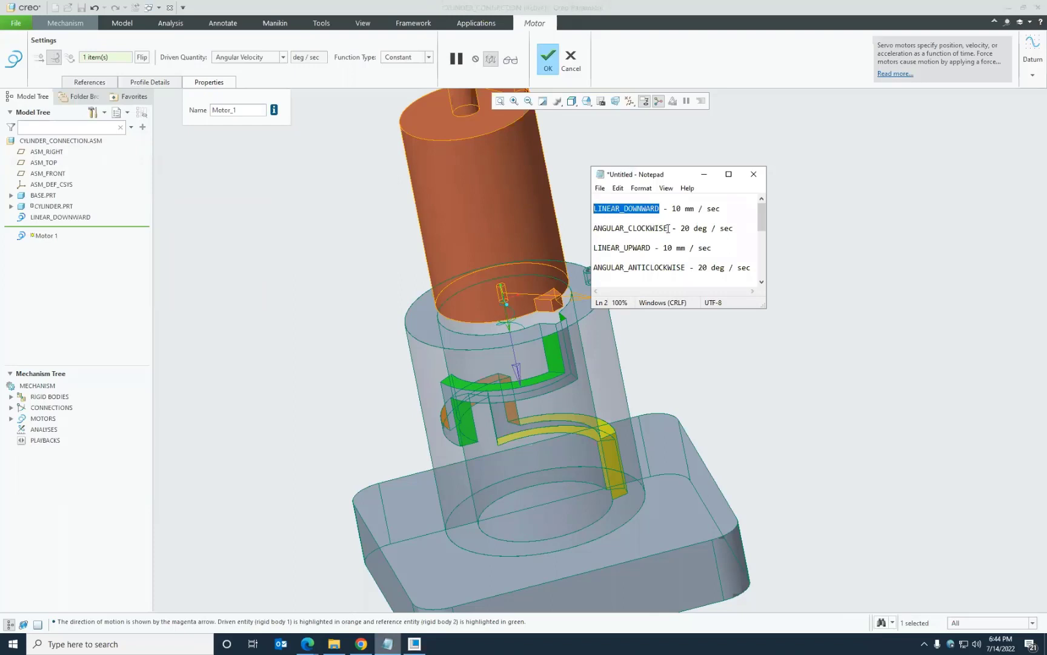
left_click_drag(669, 229, 594, 228)
right_click(611, 229)
left_click(636, 265)
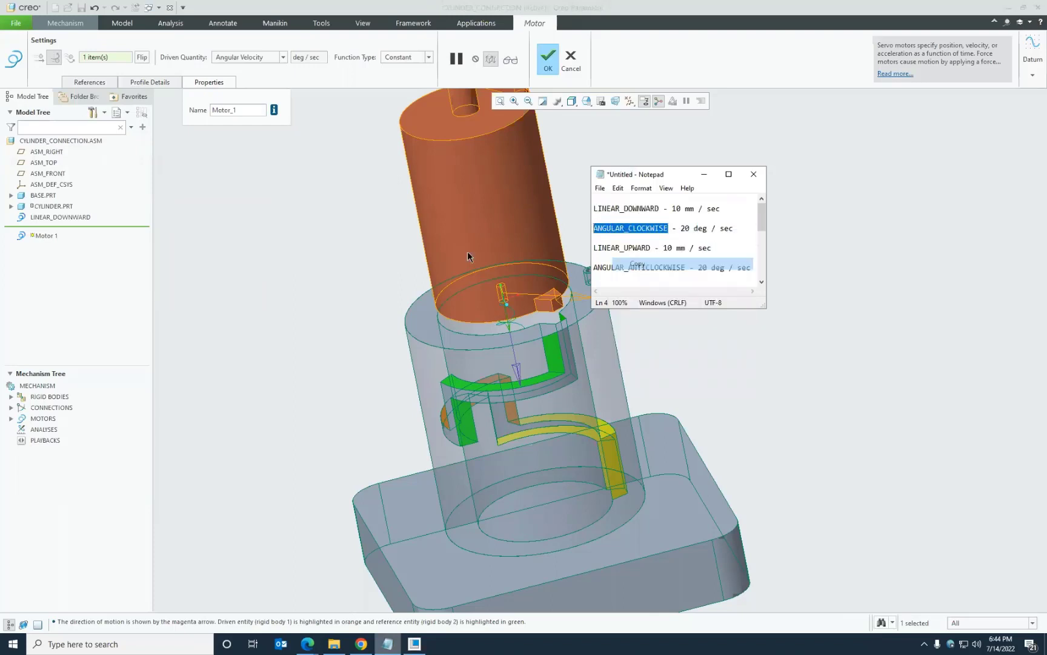
left_click(234, 126)
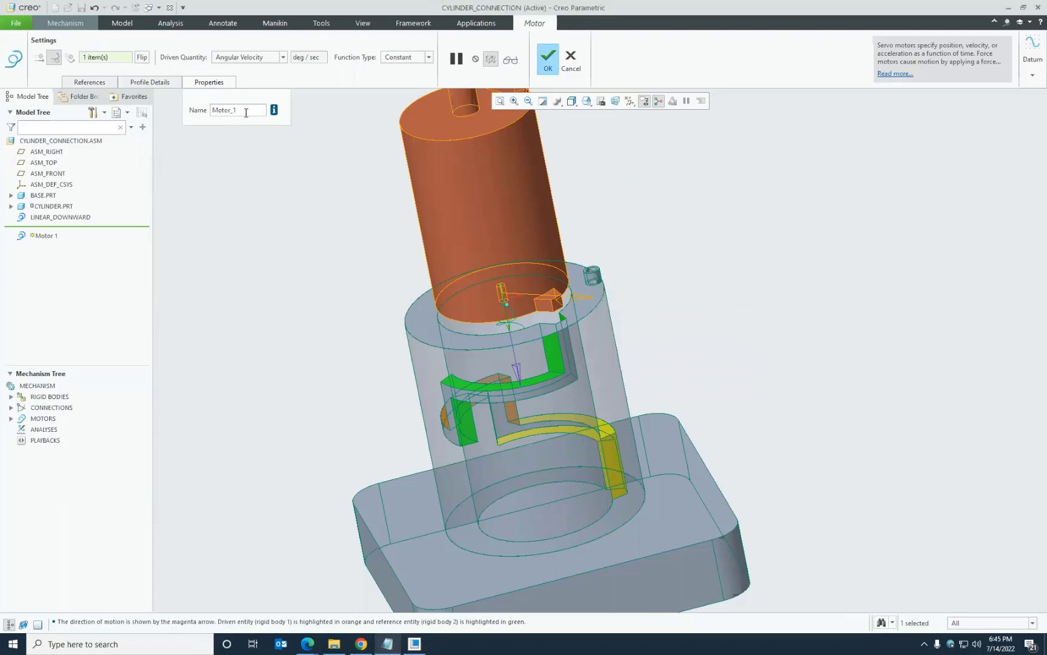
left_click_drag(246, 113, 211, 114)
key("ctrl+v")
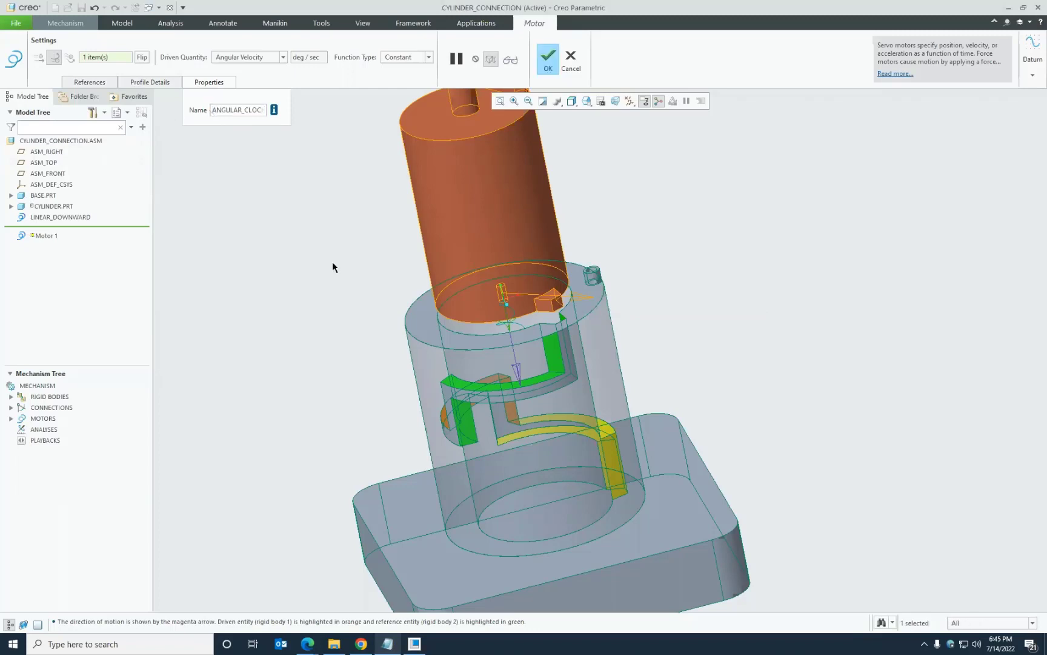
left_click(548, 59)
left_click(731, 274)
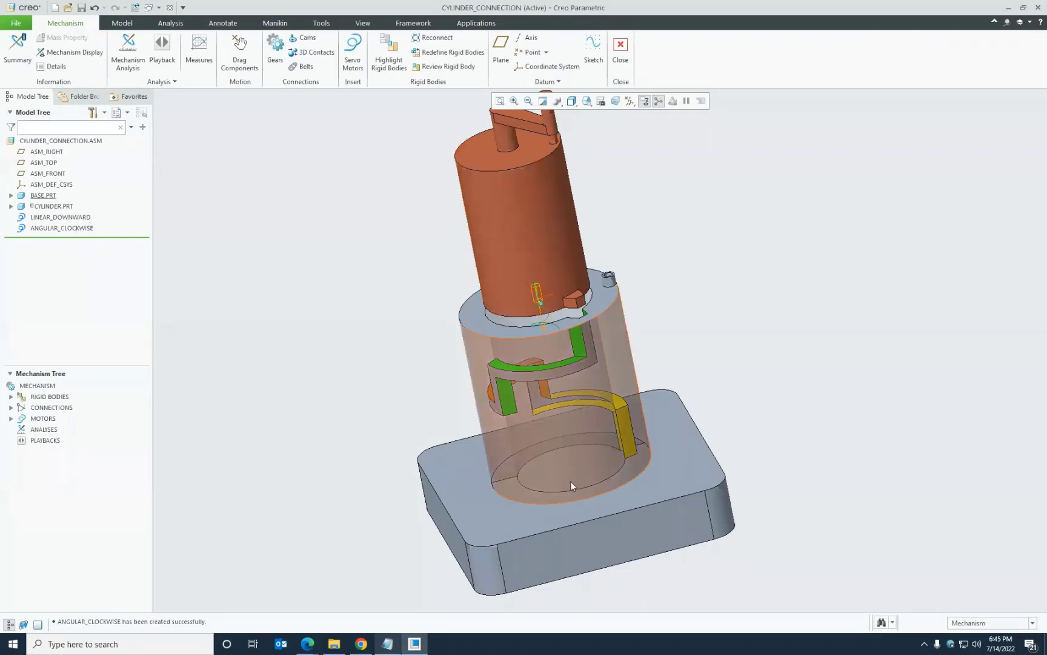
key("ctrl+d")
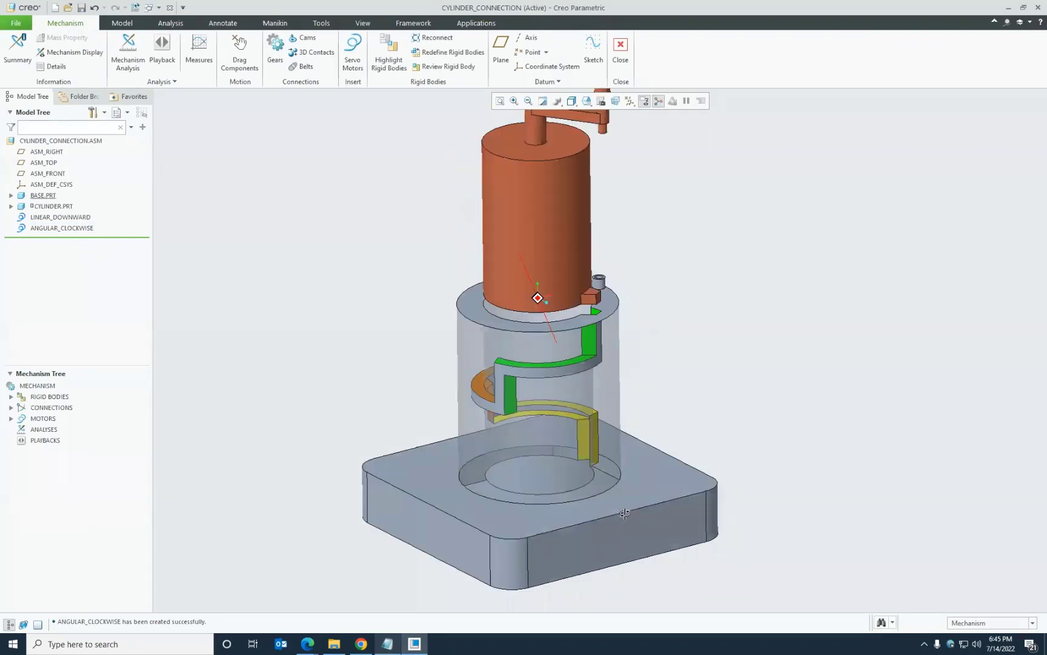
middle_click_drag(720, 404, 619, 253)
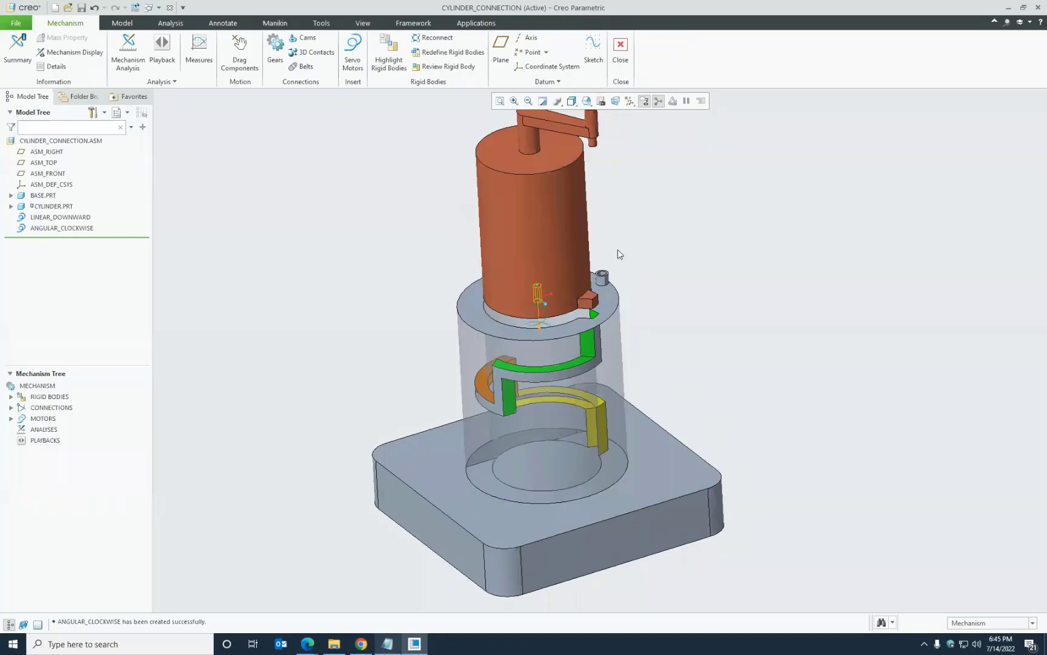
left_click(586, 101)
left_click(605, 123)
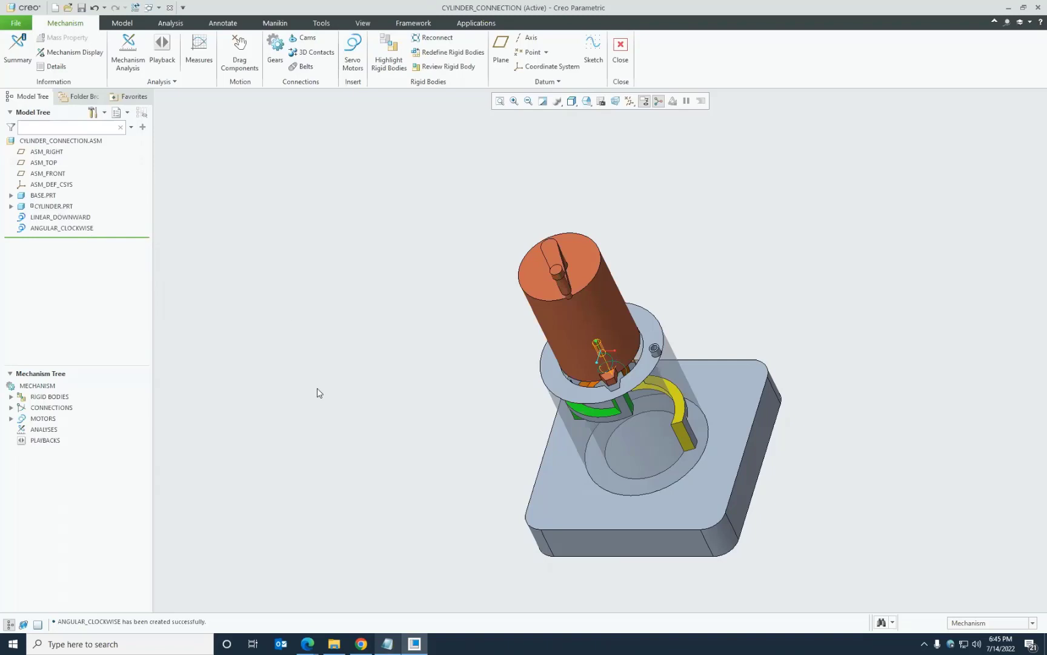
- Switch to the Notepad notes and copy the motor name LINEAR_UPWARD
left_click(388, 648)
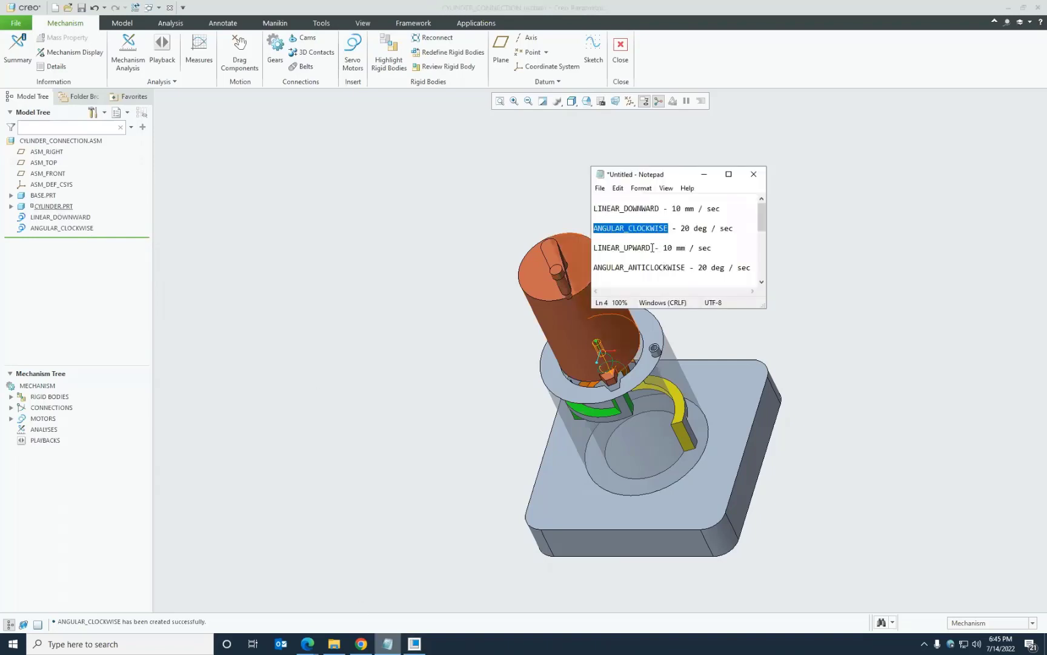
left_click_drag(653, 248, 596, 251)
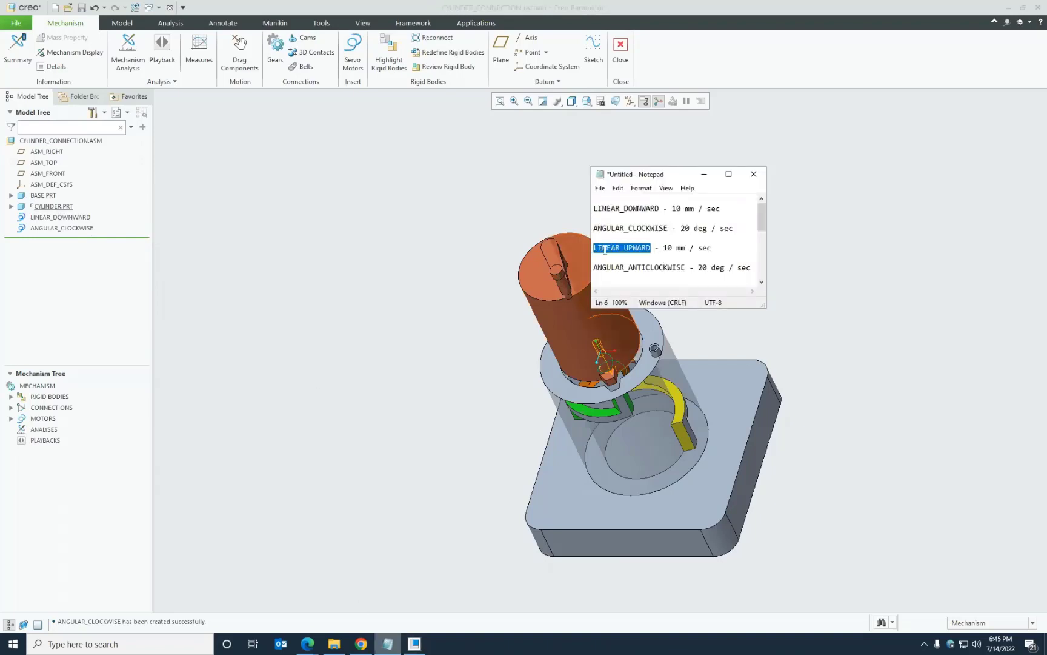
right_click(605, 249)
left_click(631, 283)
- Back in Creo, start another servo motor on the connection's translation axis and flip its direction to point upward
left_click(377, 132)
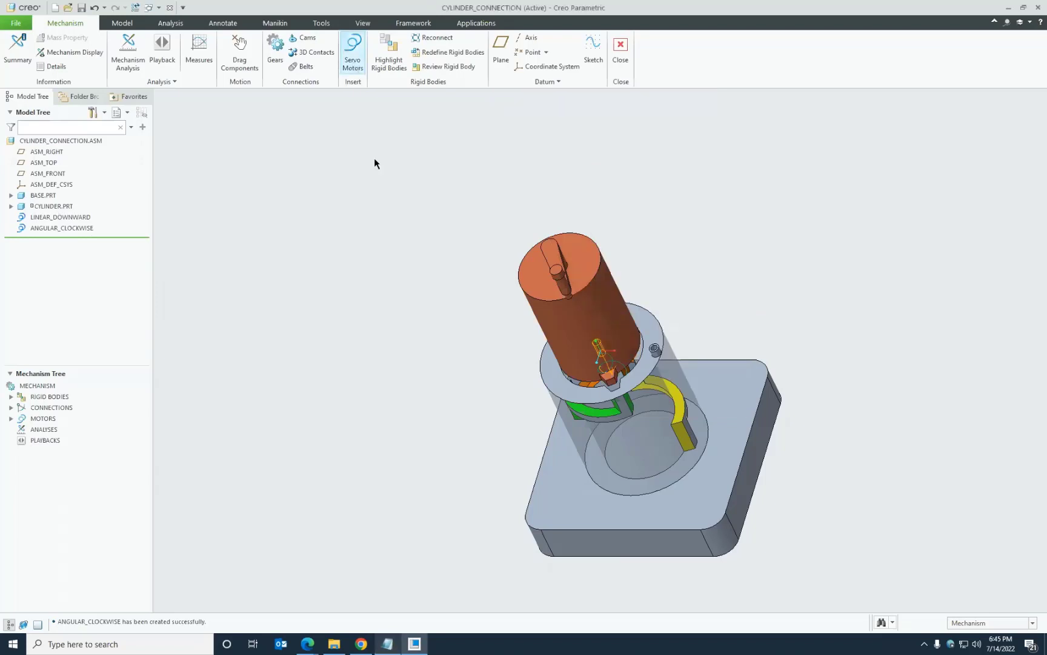
scroll(642, 388, "down", 5)
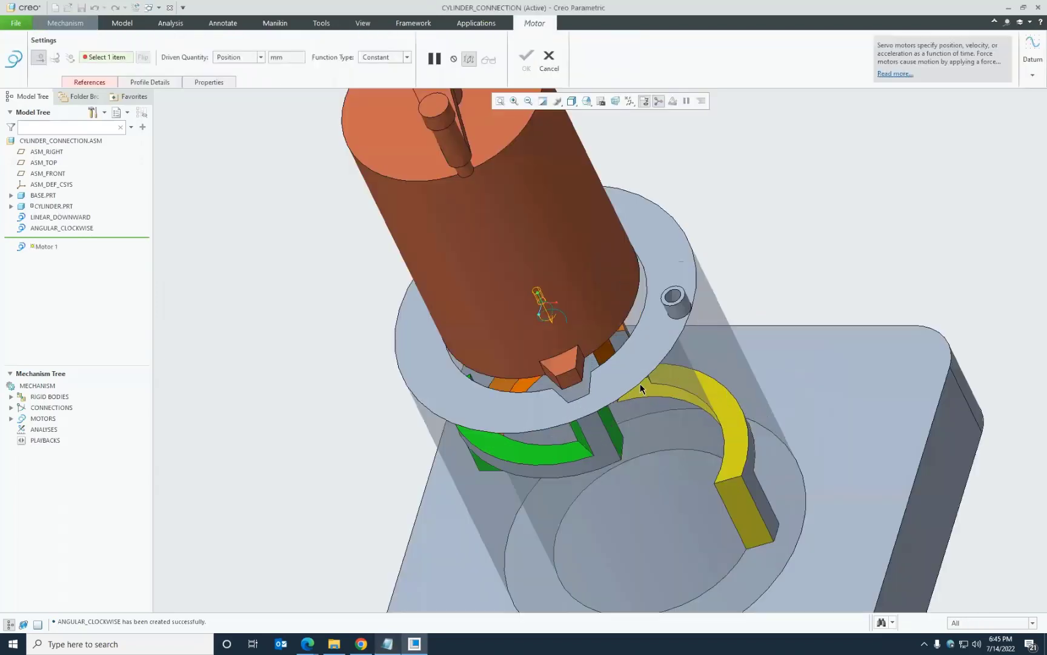
left_click(549, 317)
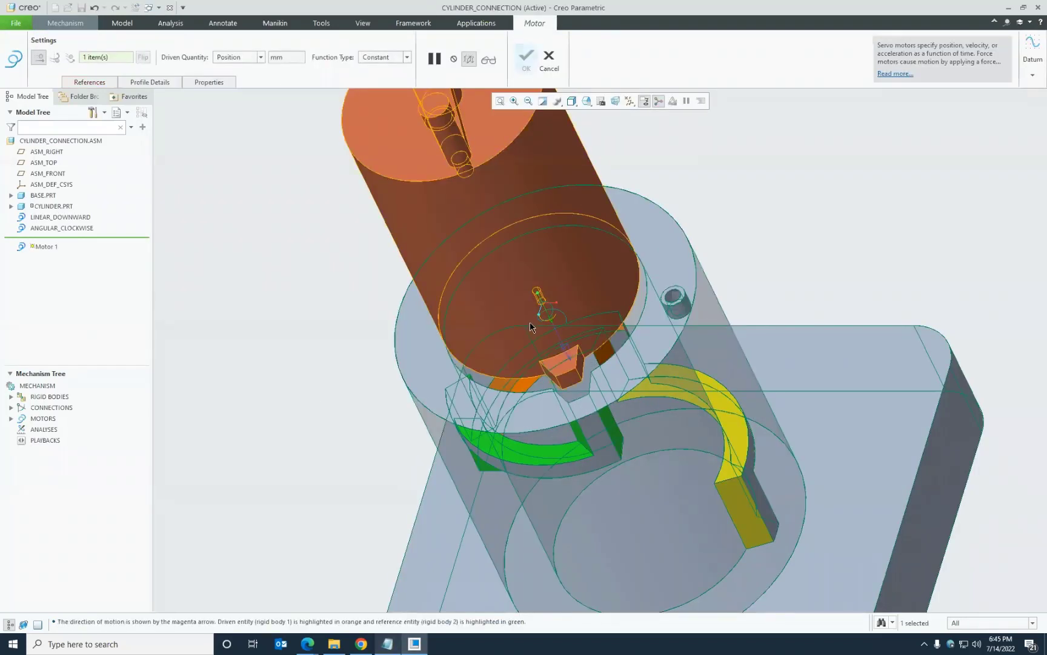
left_click(143, 57)
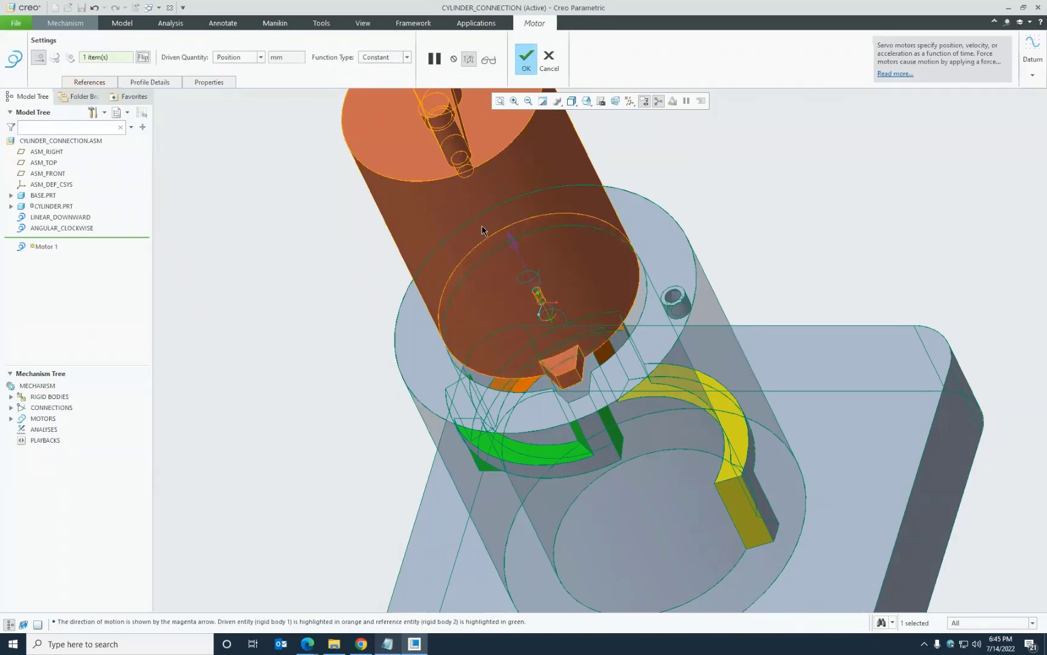
- Drive the upward motor by Velocity and set its constant coefficient A to 10 mm/sec
scroll(545, 347, "down", 2)
left_click(246, 59)
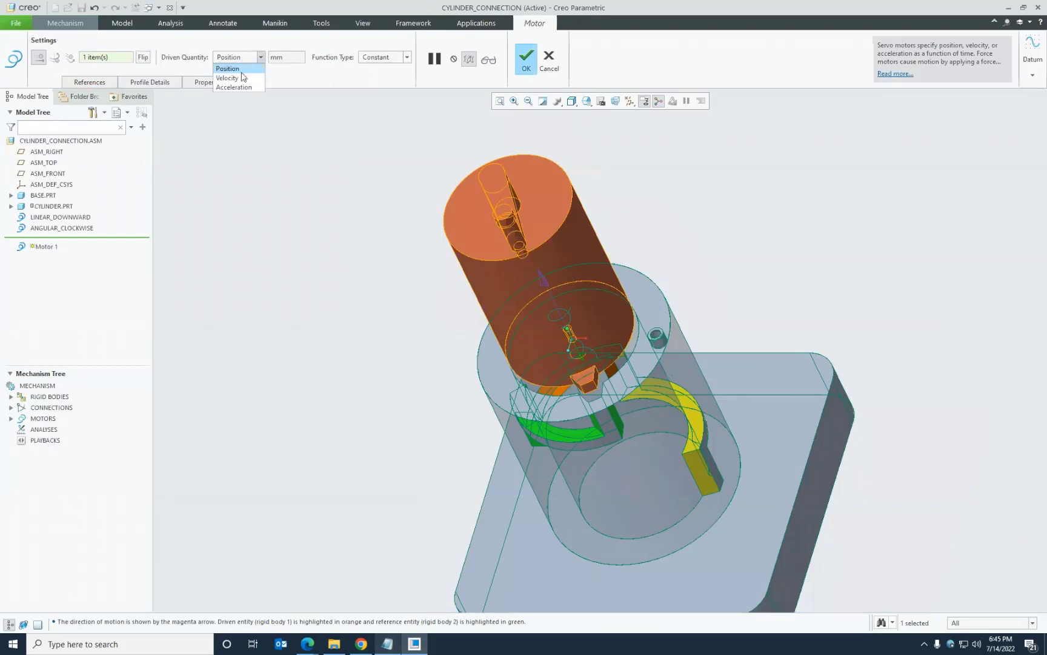
left_click(230, 75)
left_click(159, 85)
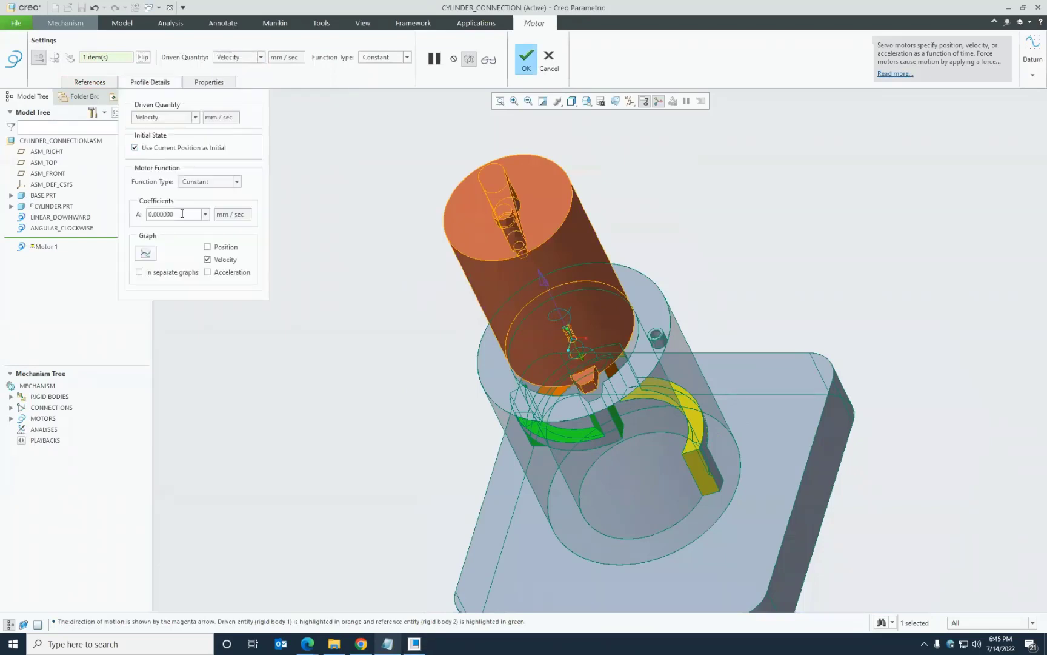
double_click(181, 213)
type("10")
key("Return")
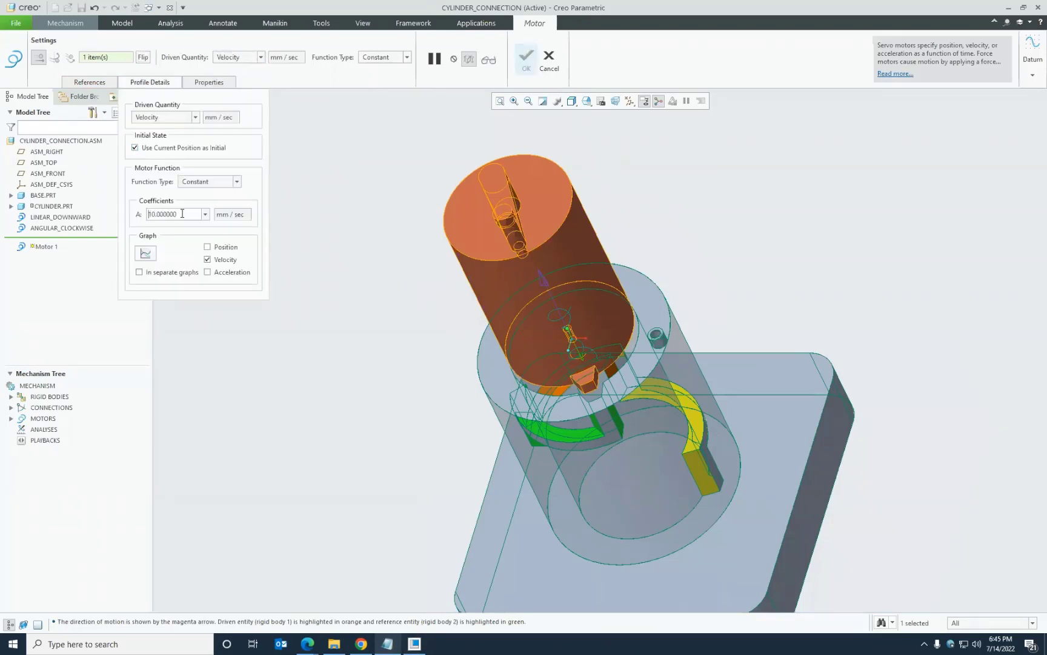
- Name the servo motor LINEAR_UPWARD using the copied name and accept it
left_click(209, 85)
left_click_drag(242, 110, 208, 109)
type("LINEAR_UPWARD")
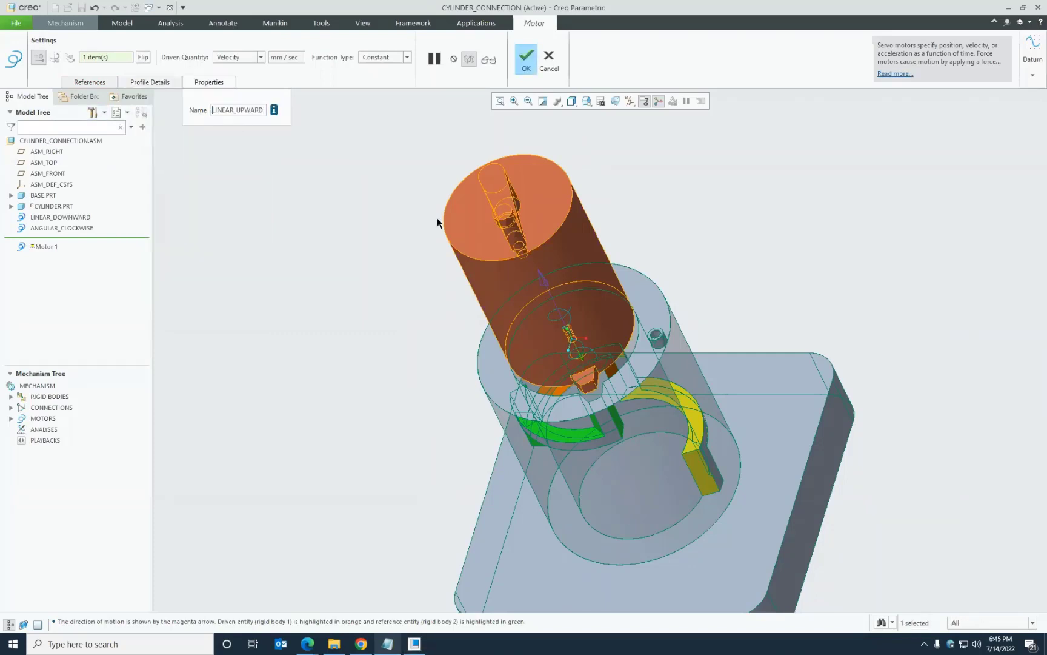
left_click(526, 68)
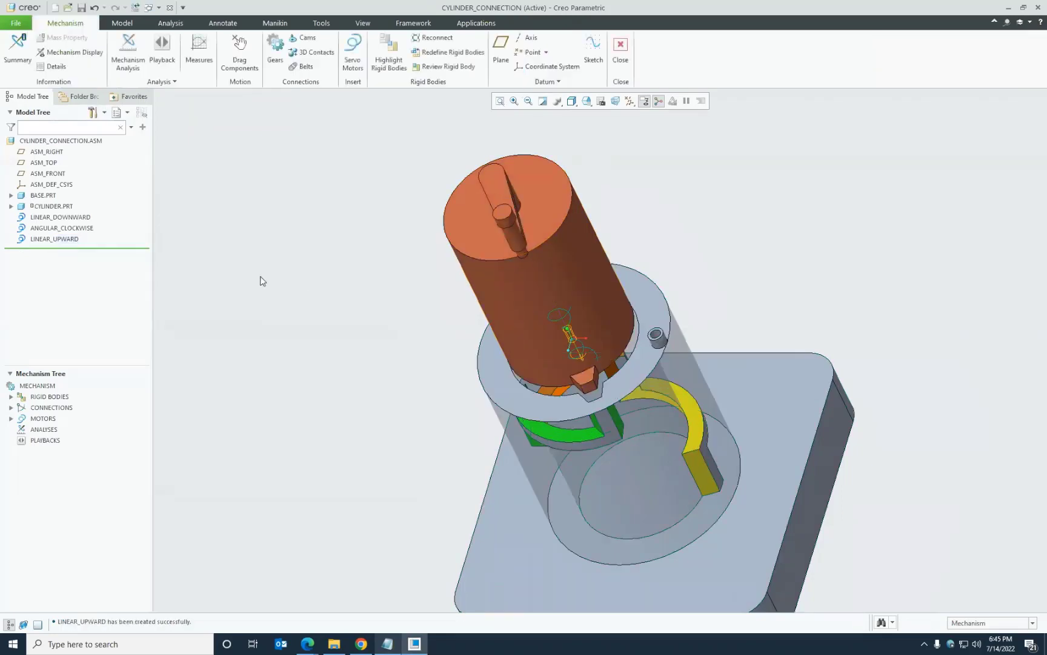
- Copy the motor name ANGULAR_ANTICLOCKWISE from the Notepad notes and return to the Creo assembly
left_click(392, 647)
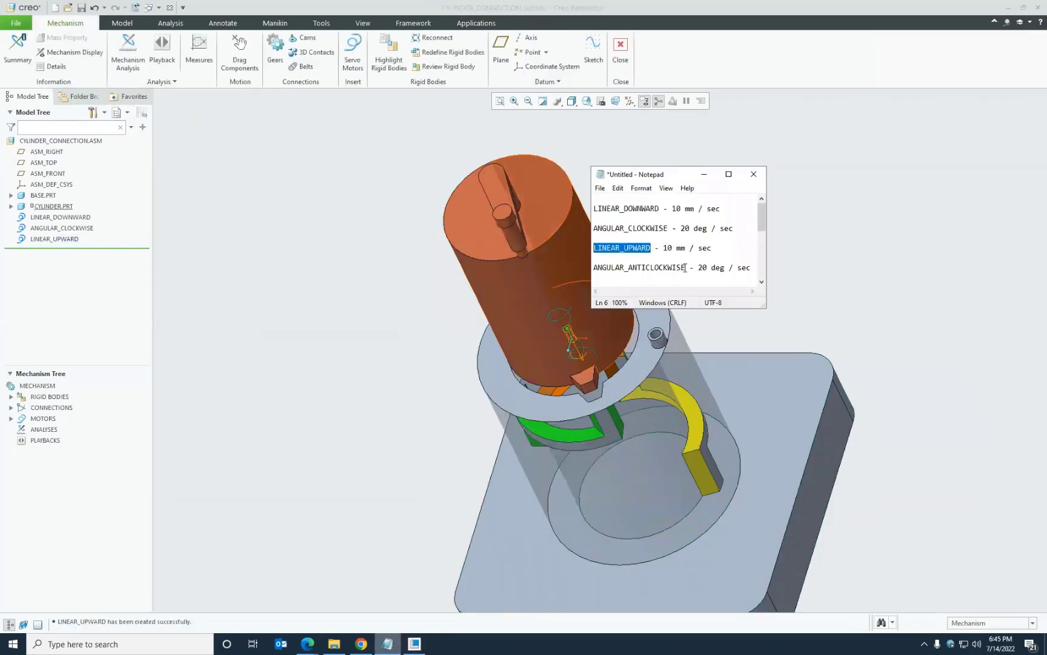
left_click_drag(686, 267, 596, 267)
right_click(597, 267)
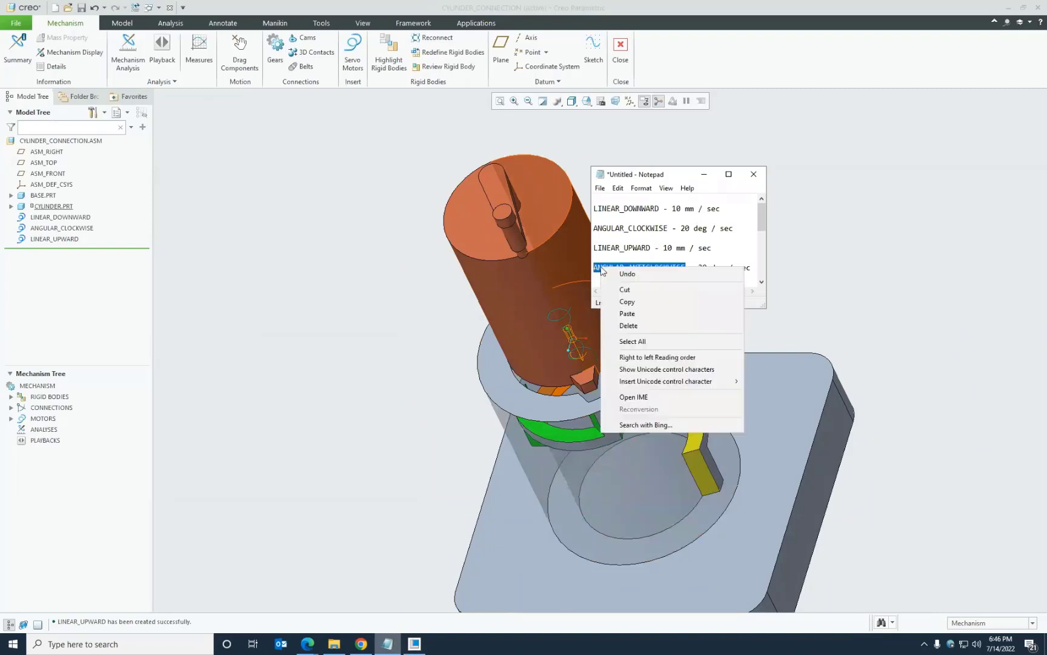
left_click(631, 299)
left_click(414, 297)
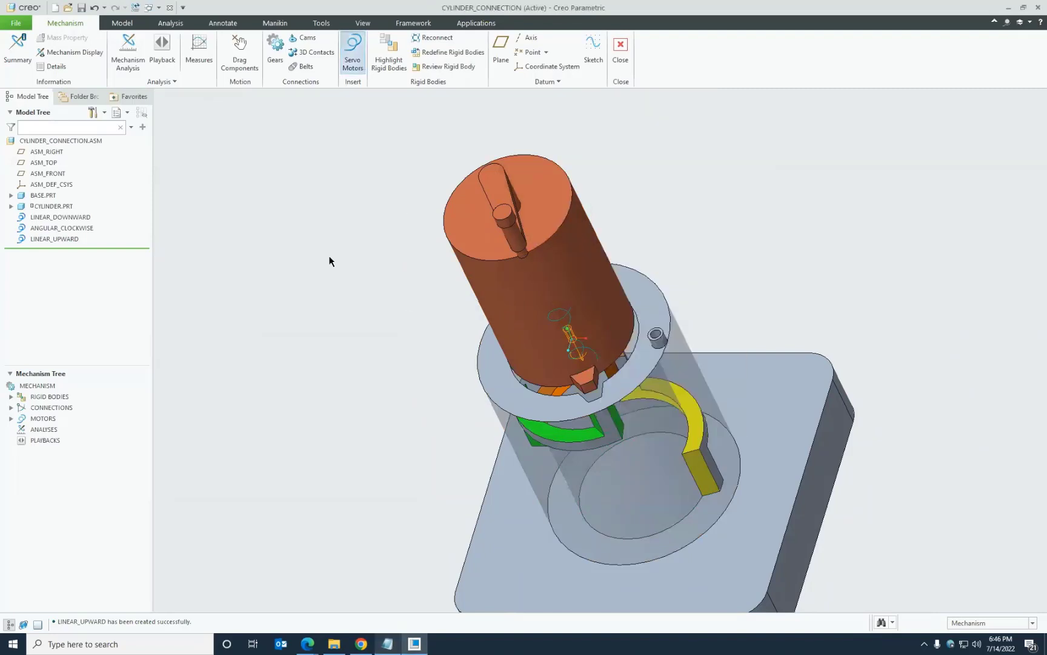
- Start a servo motor on the connection's rotation axis, drive it by Angular Velocity and flip its direction
left_click(353, 48)
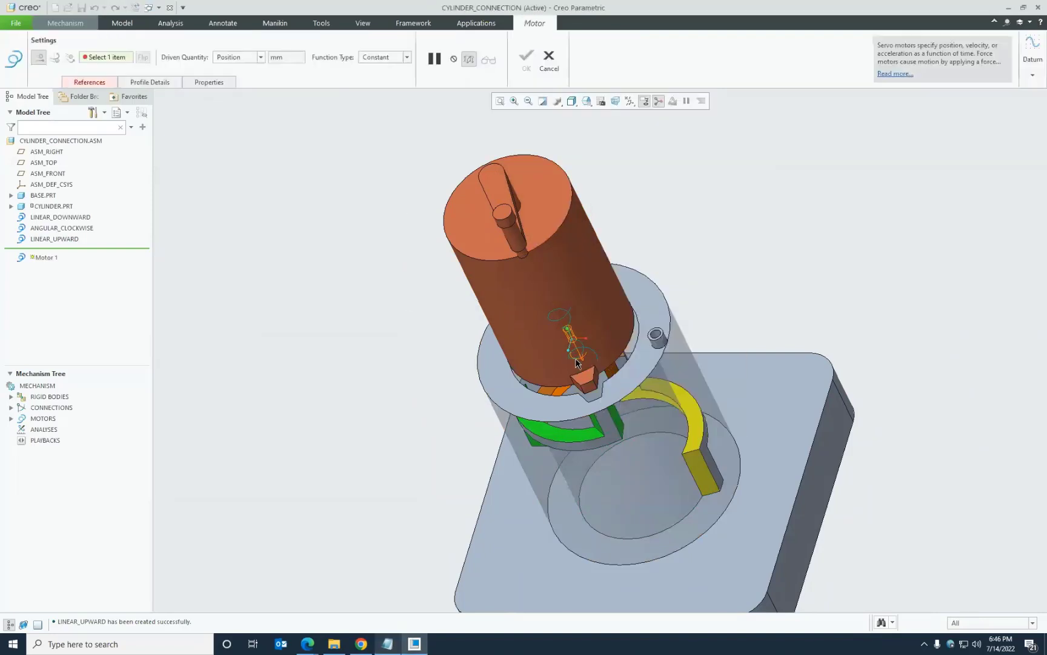
left_click(577, 363)
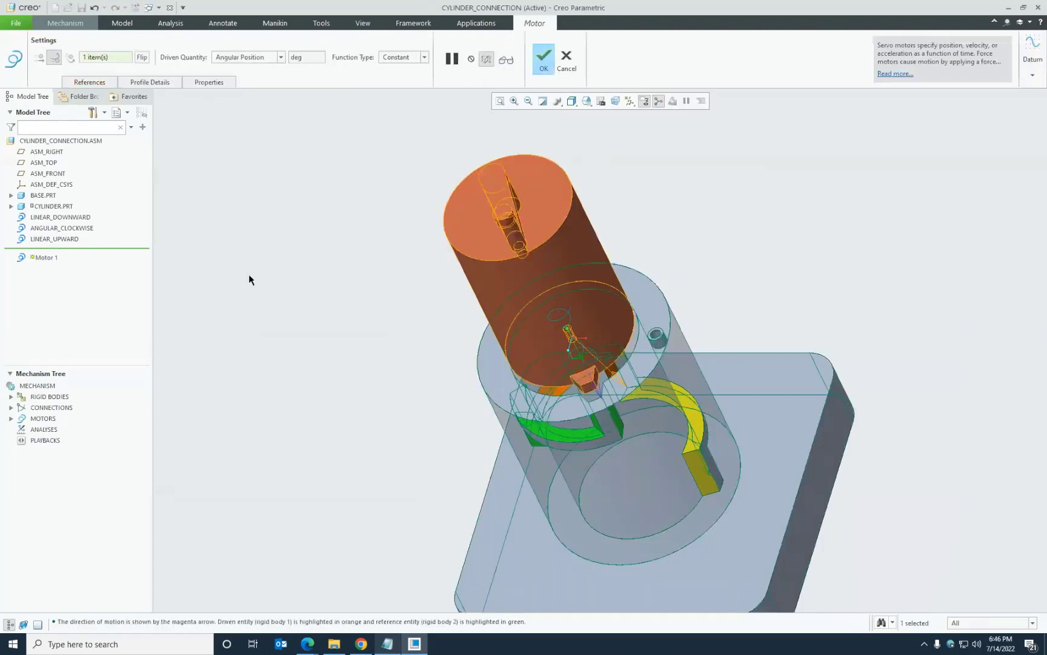
left_click(255, 58)
left_click(245, 76)
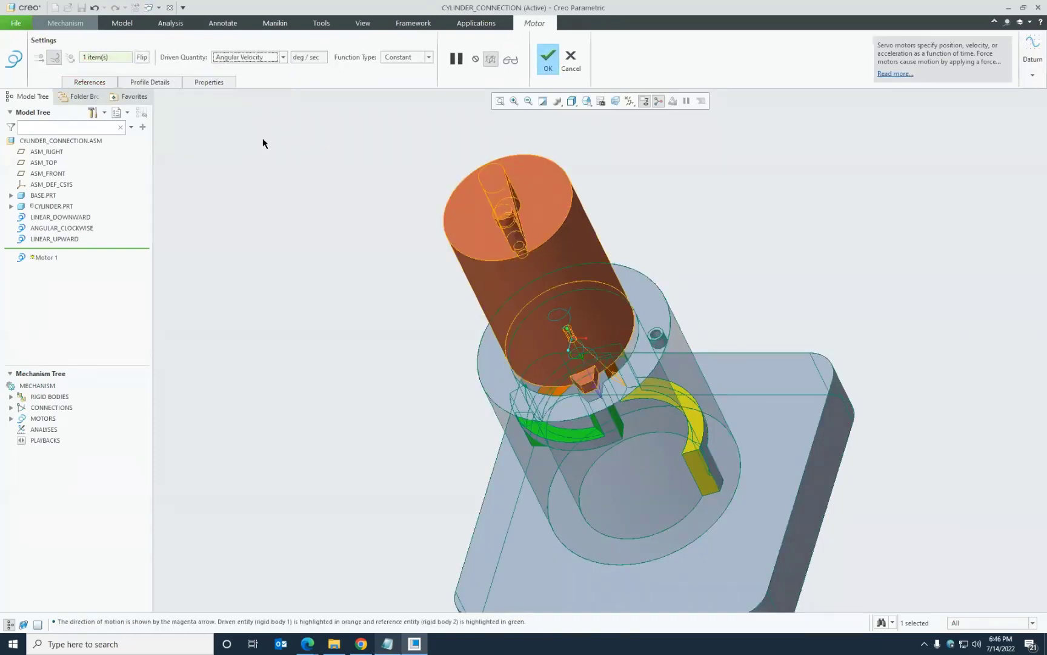
left_click(142, 57)
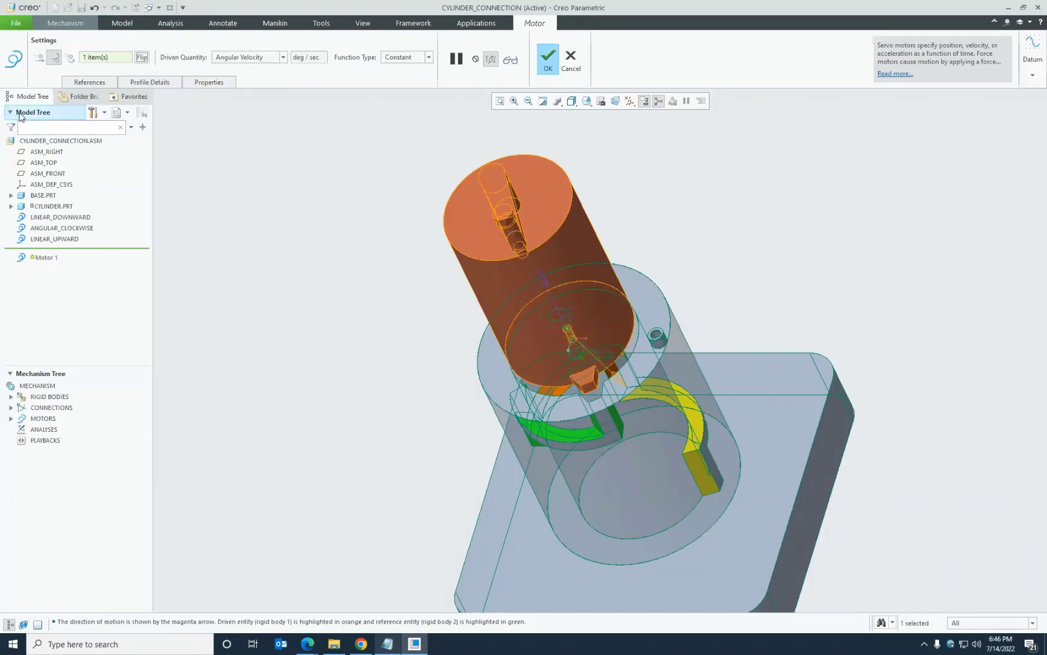
- Set the rotation motor's constant coefficient A to 20 deg/sec
left_click(148, 82)
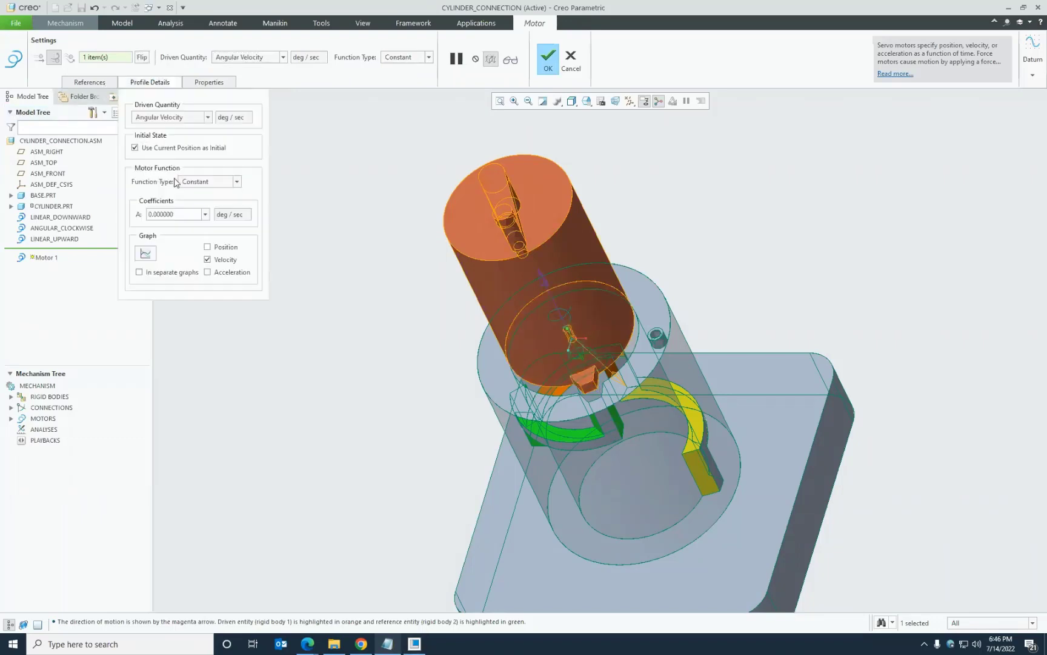
double_click(174, 215)
type("20")
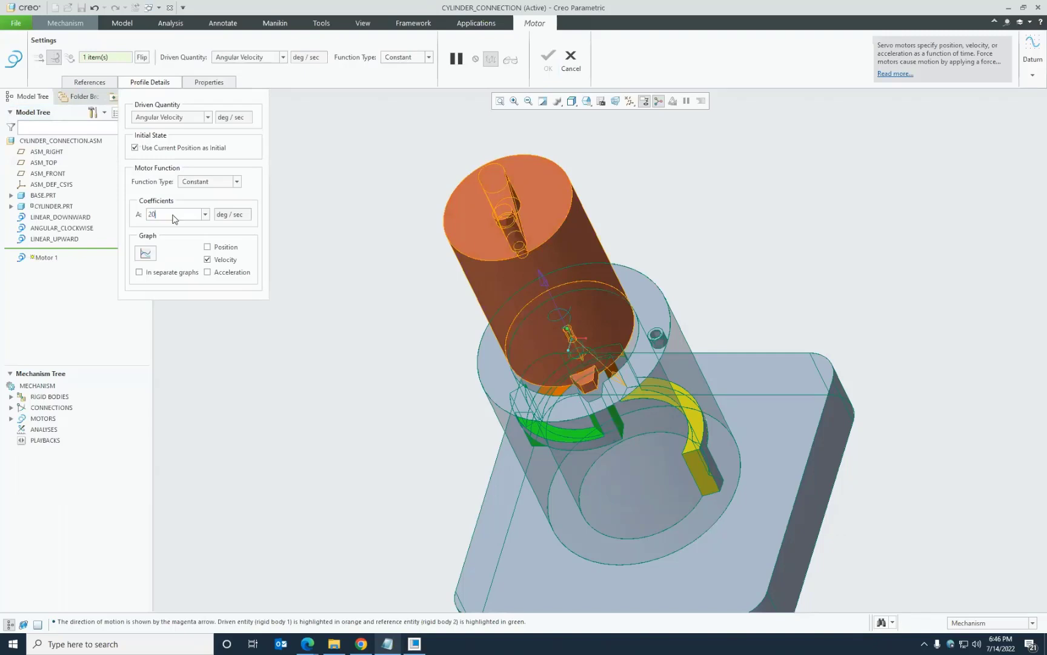
key("Return")
- Name the servo motor ANGULAR_ANTICLOCKWISE using the copied name and accept it
left_click(209, 83)
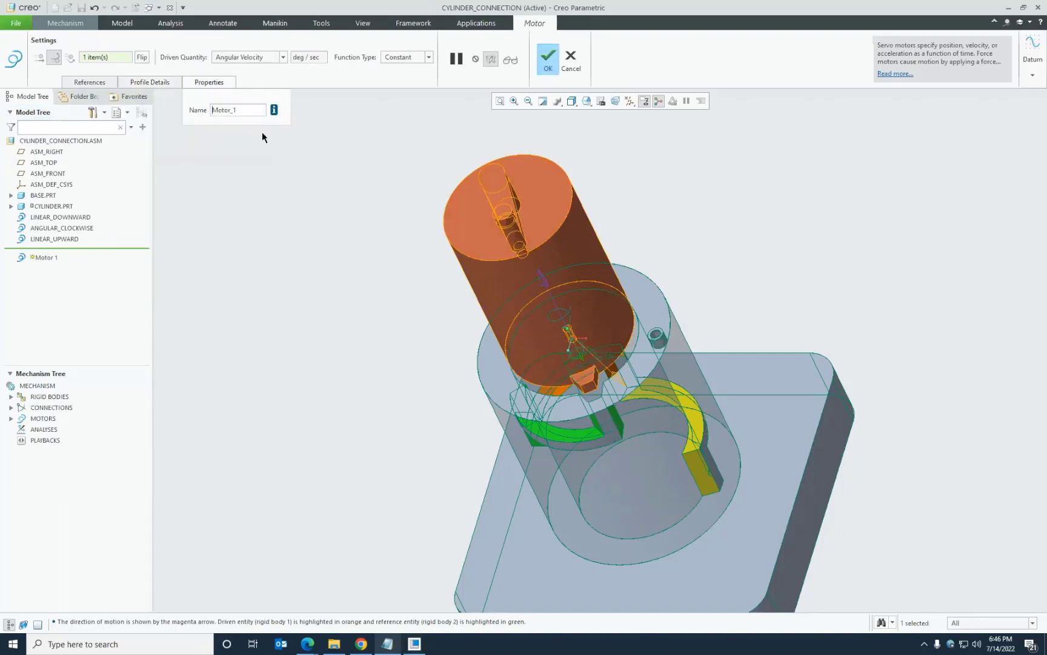
double_click(250, 112)
type("ANTICLOCKWISE")
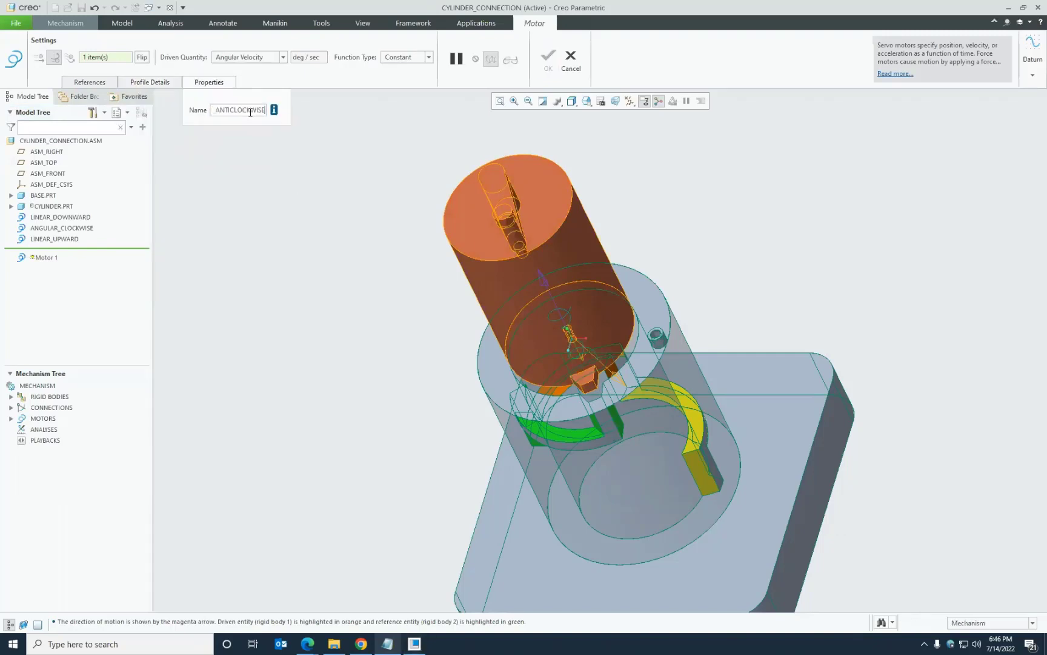
key("Return")
left_click(548, 59)
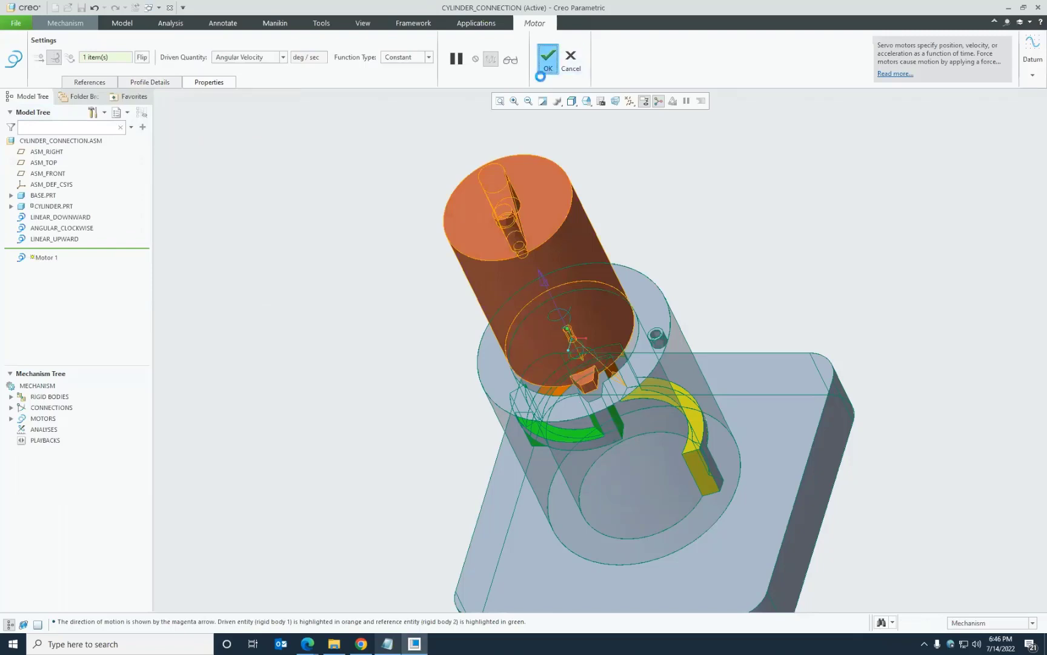
- Reopen the LINEAR_DOWNWARD and ANGULAR_CLOCKWISE motors in turn to review their profile details and names
left_click(70, 218)
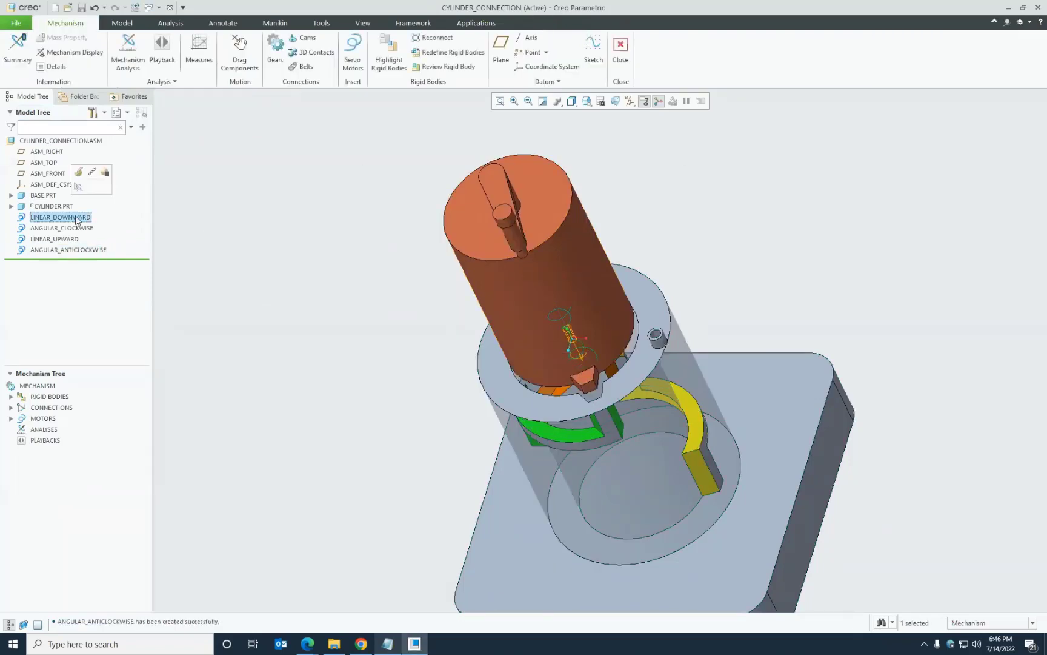
left_click(79, 173)
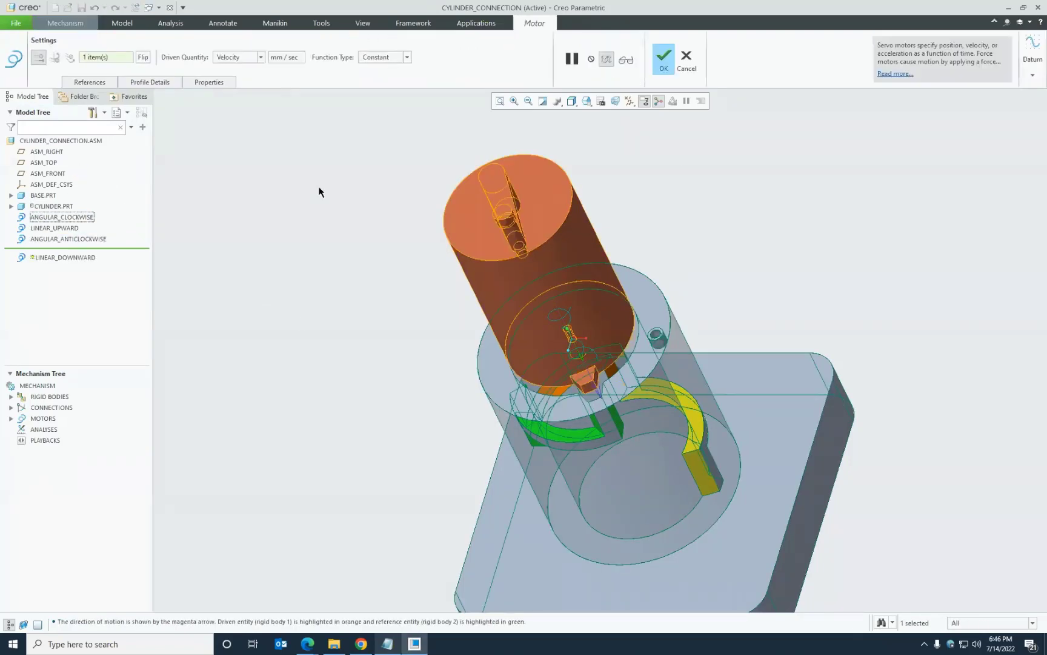
left_click(141, 85)
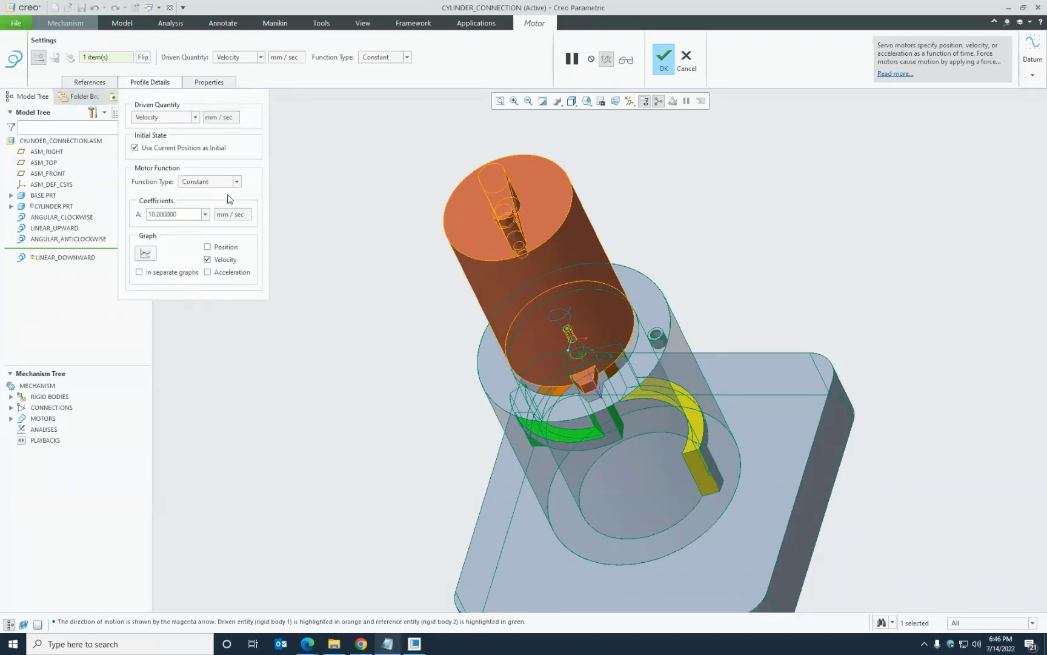
left_click(216, 84)
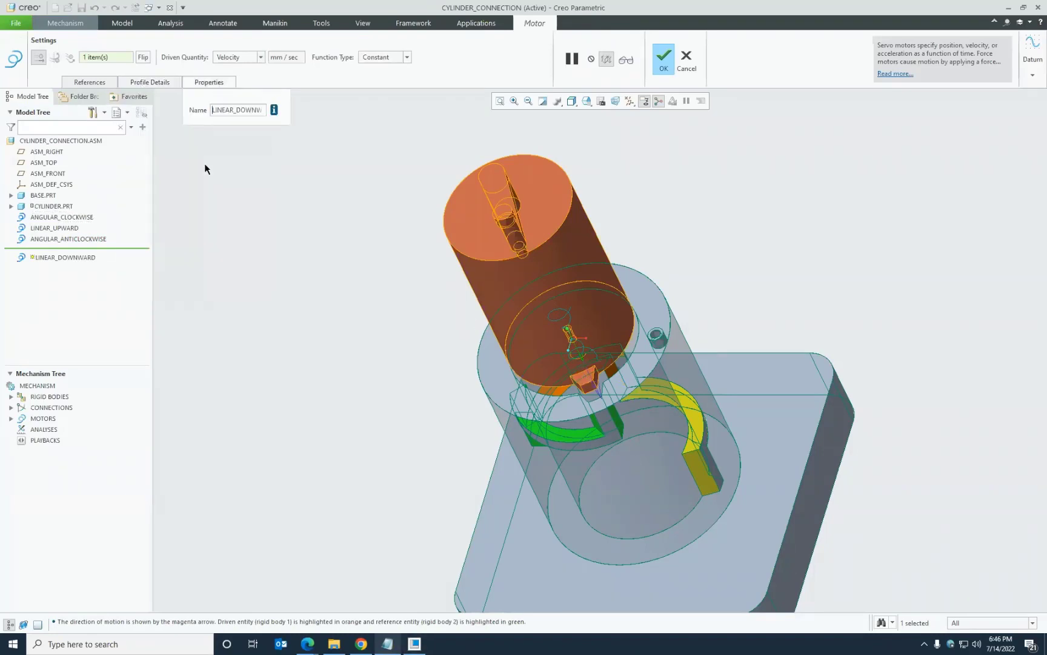
left_click(160, 83)
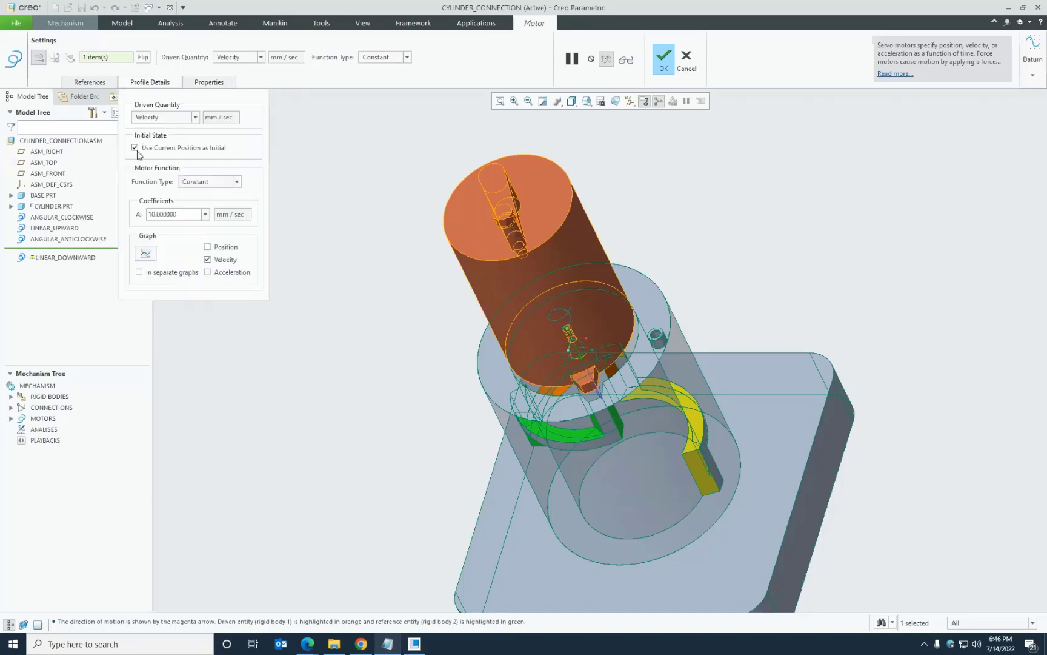
left_click(89, 82)
left_click(663, 61)
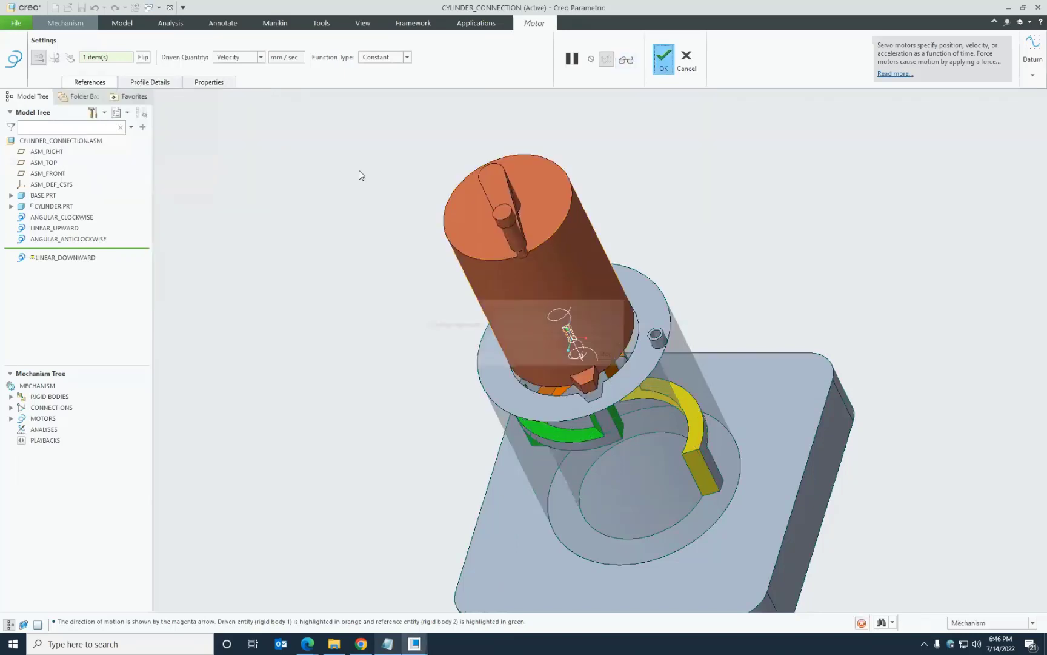
left_click(64, 228)
left_click(97, 179)
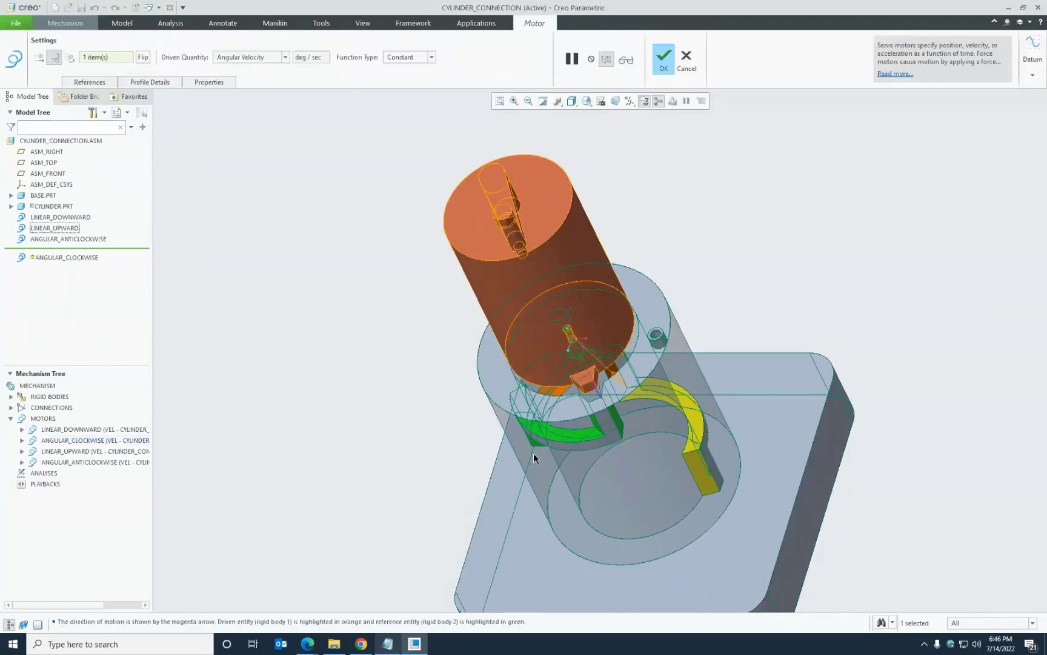
left_click(148, 82)
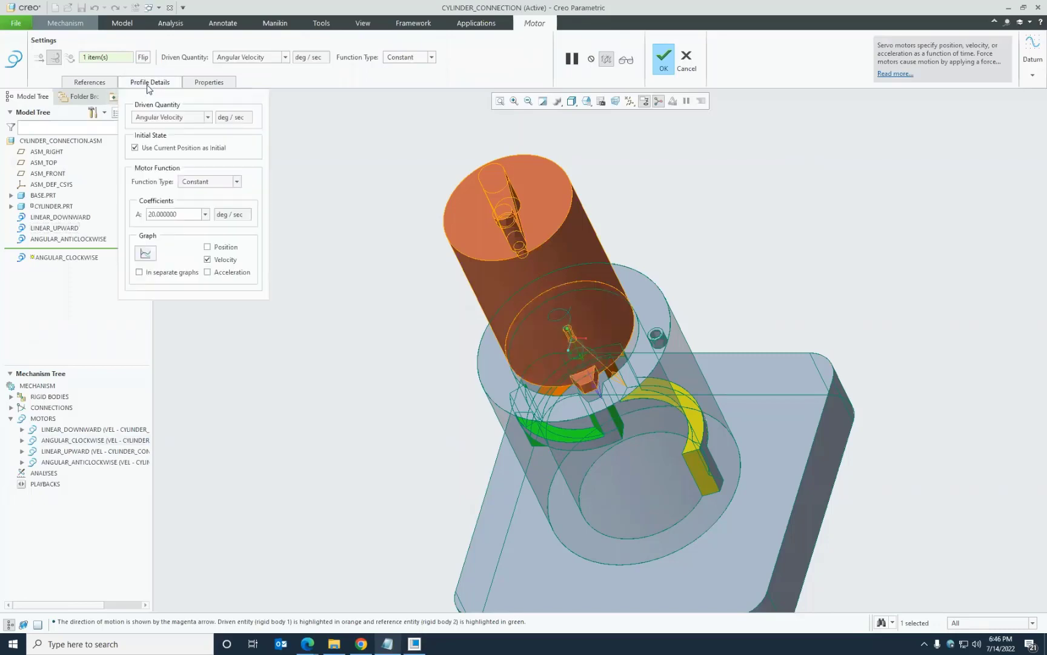
left_click(213, 82)
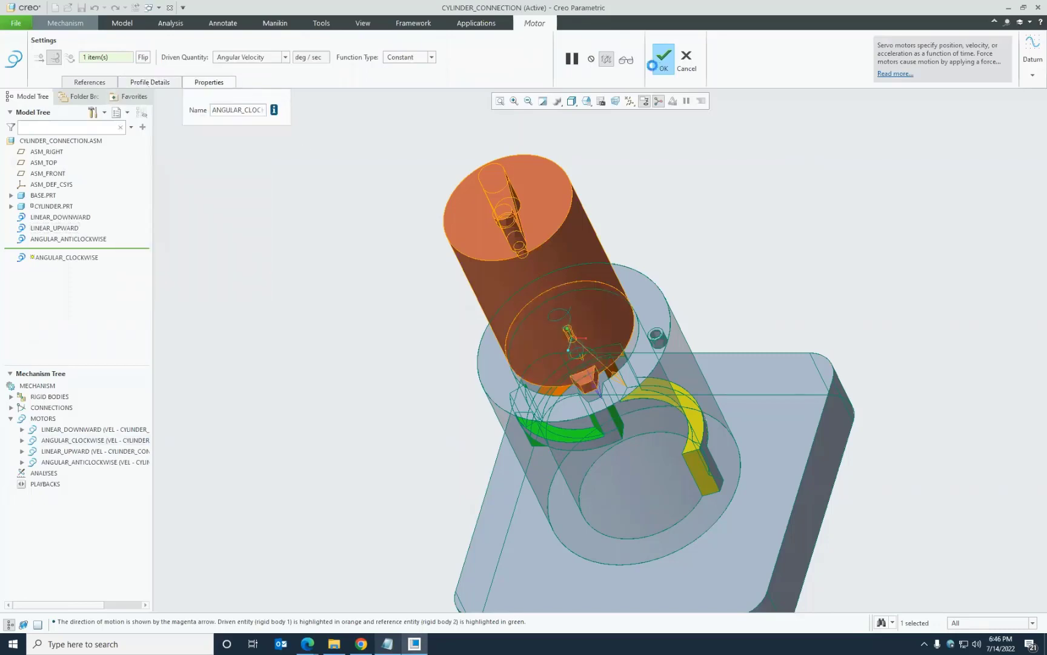
left_click(662, 61)
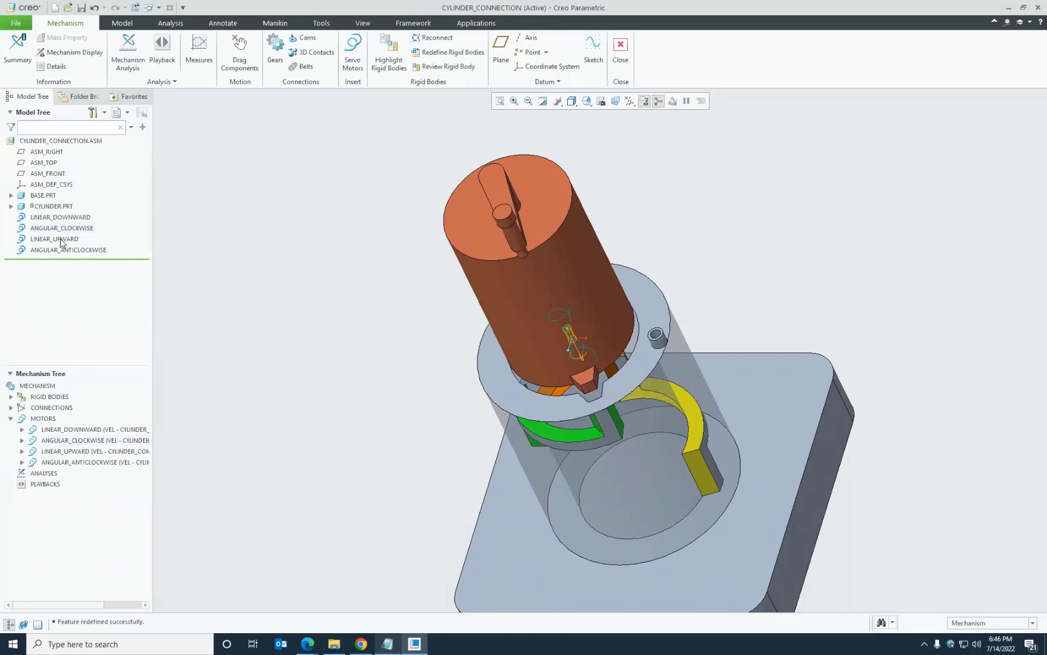
- Start a new mechanism analysis definition and set its type to Kinematic
left_click(587, 101)
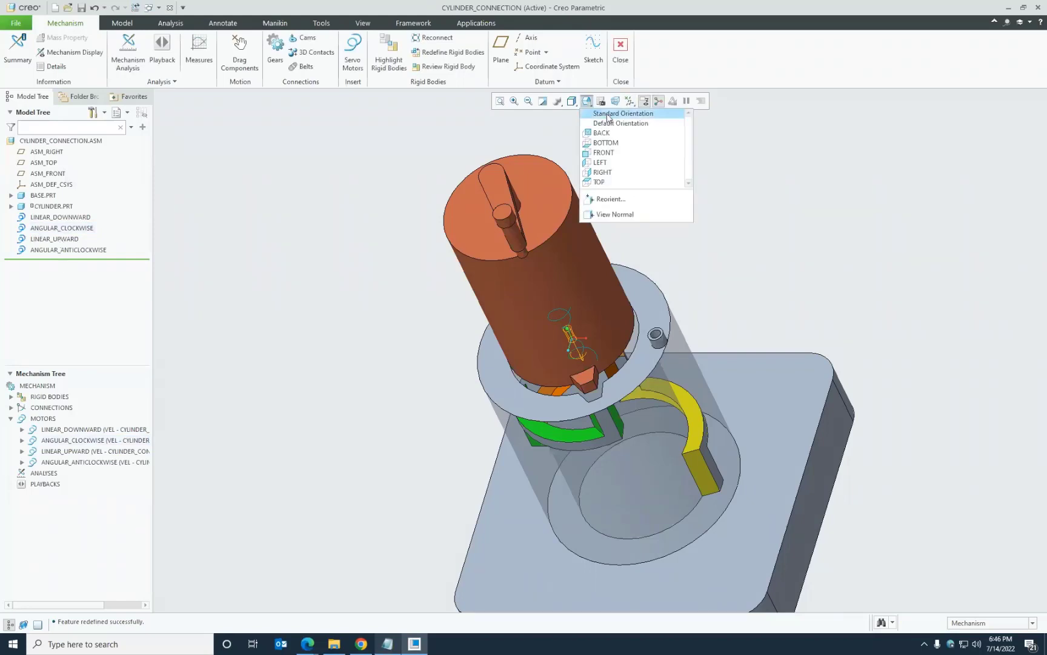
left_click(607, 114)
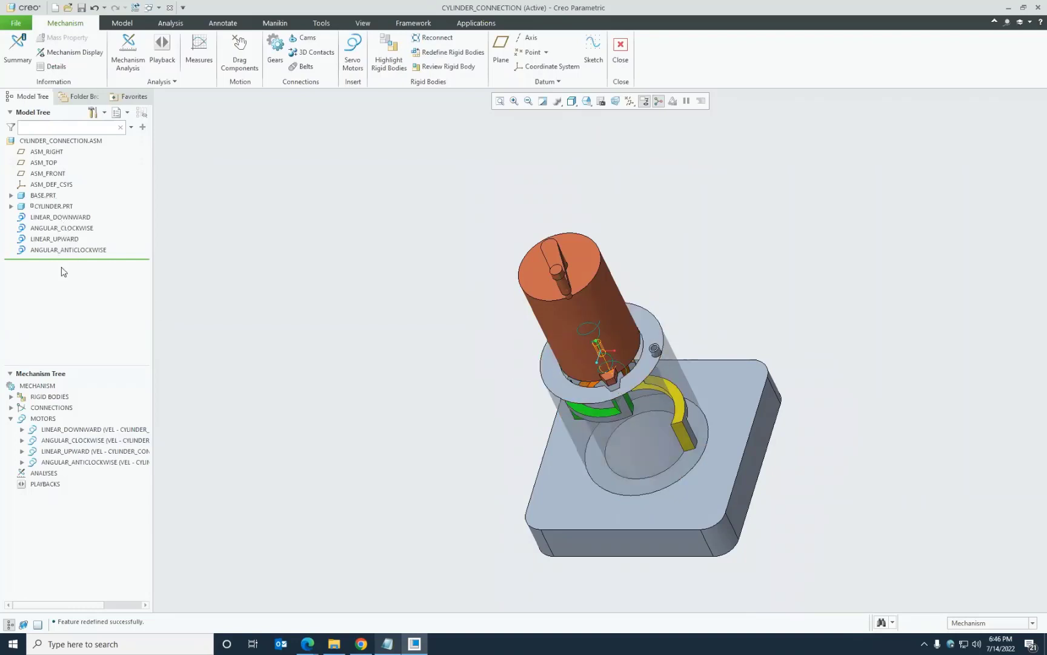
left_click(11, 418)
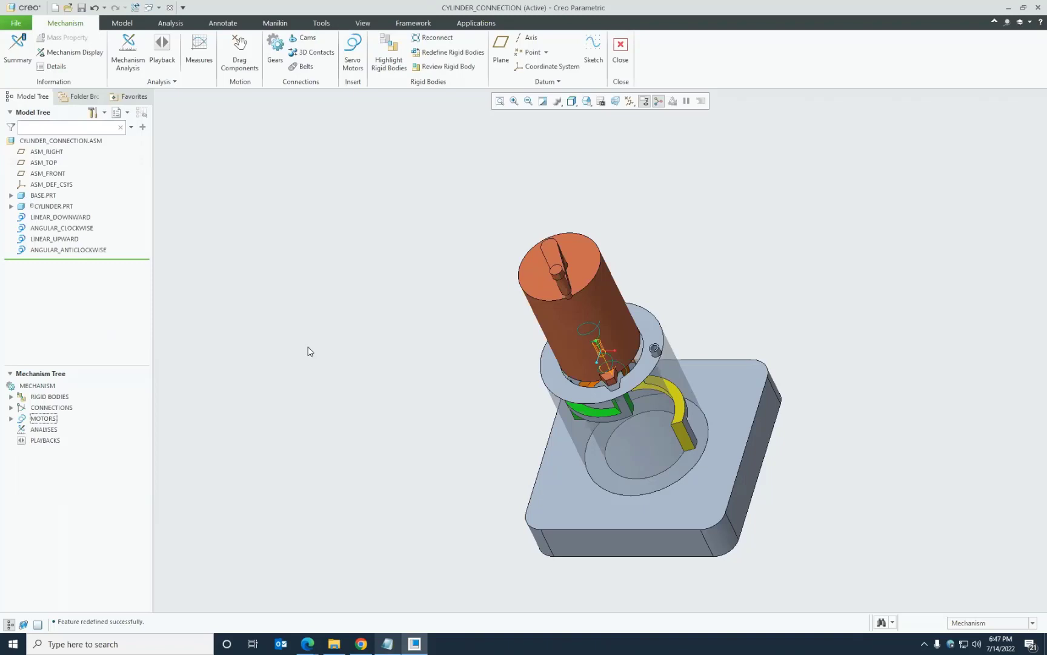
left_click(47, 431)
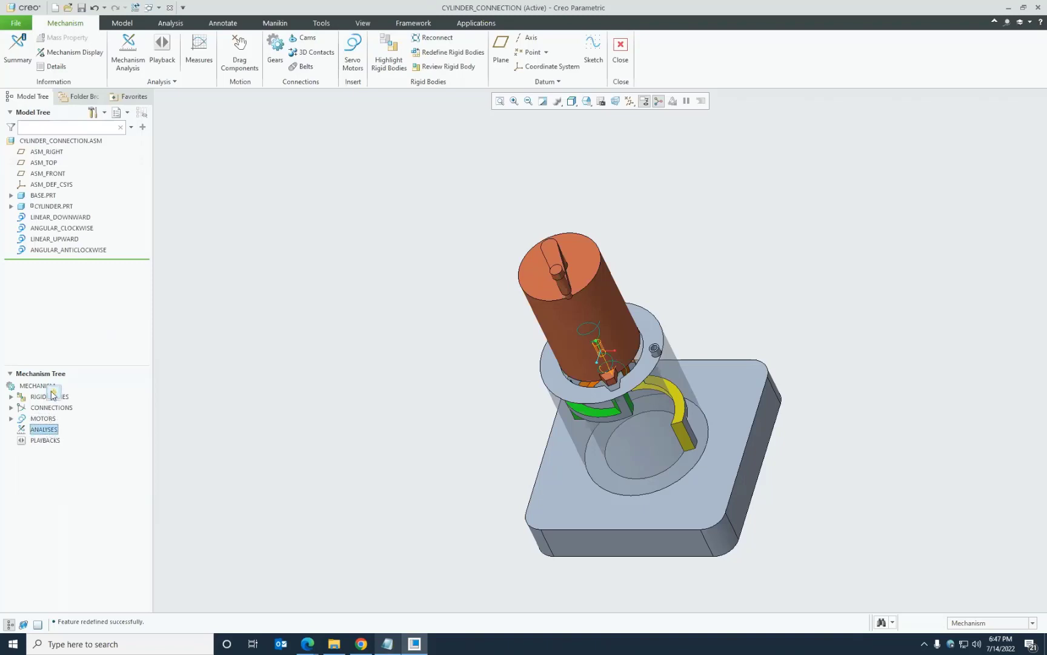
double_click(47, 431)
left_click(240, 129)
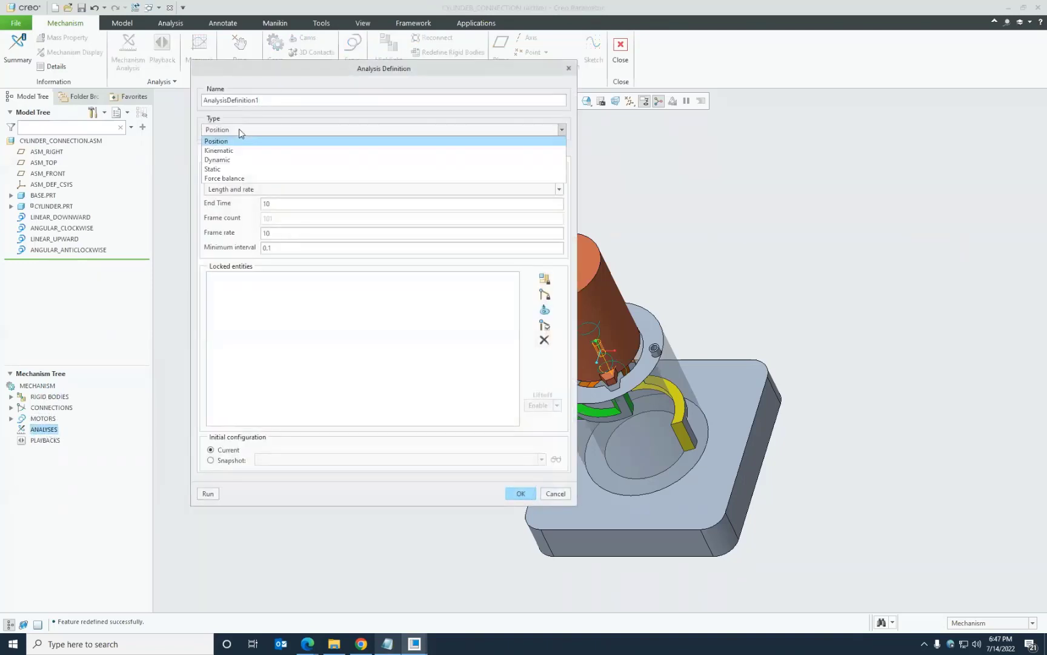
left_click(234, 149)
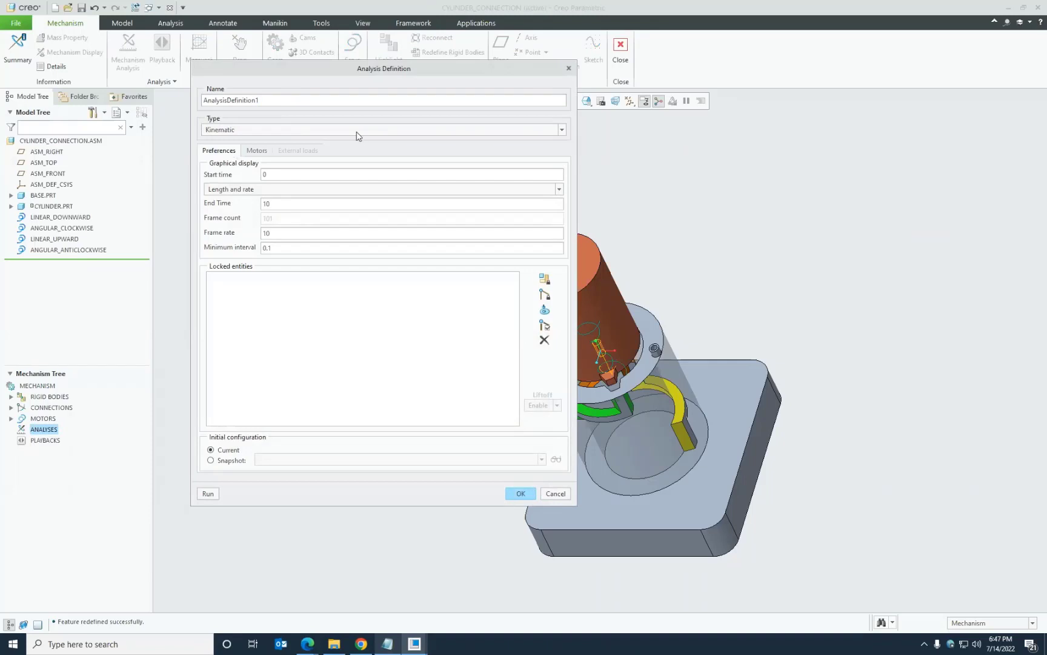
- Copy the name Cylinder_Connection_Motion from the Notepad notes and use it as the analysis name in Creo
left_click(391, 648)
scroll(758, 230, "down", 1)
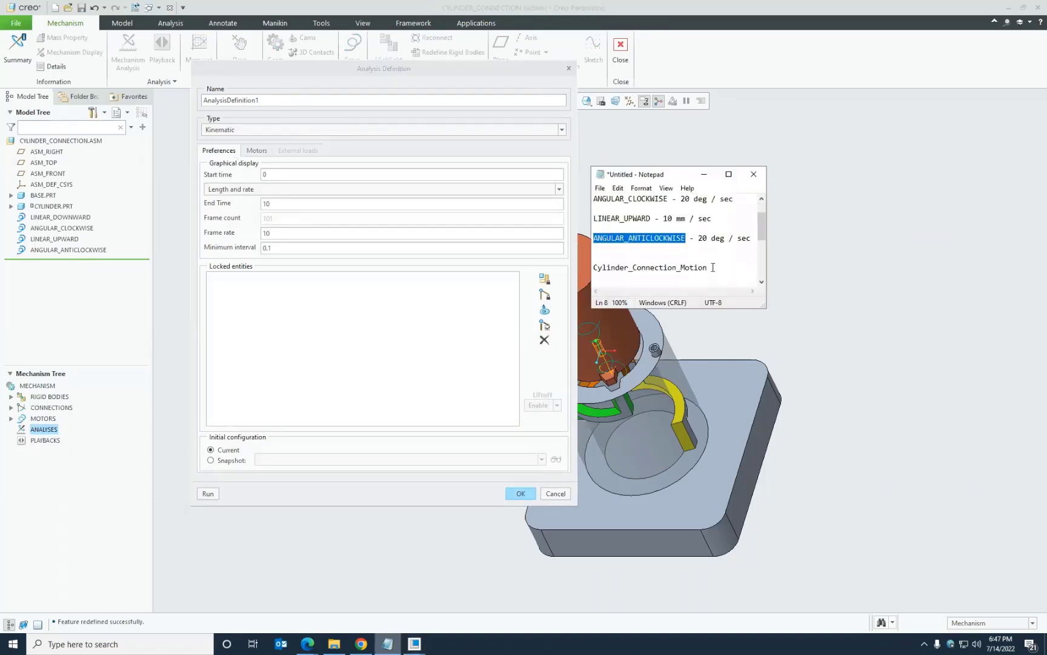
left_click_drag(710, 268, 595, 267)
right_click(644, 267)
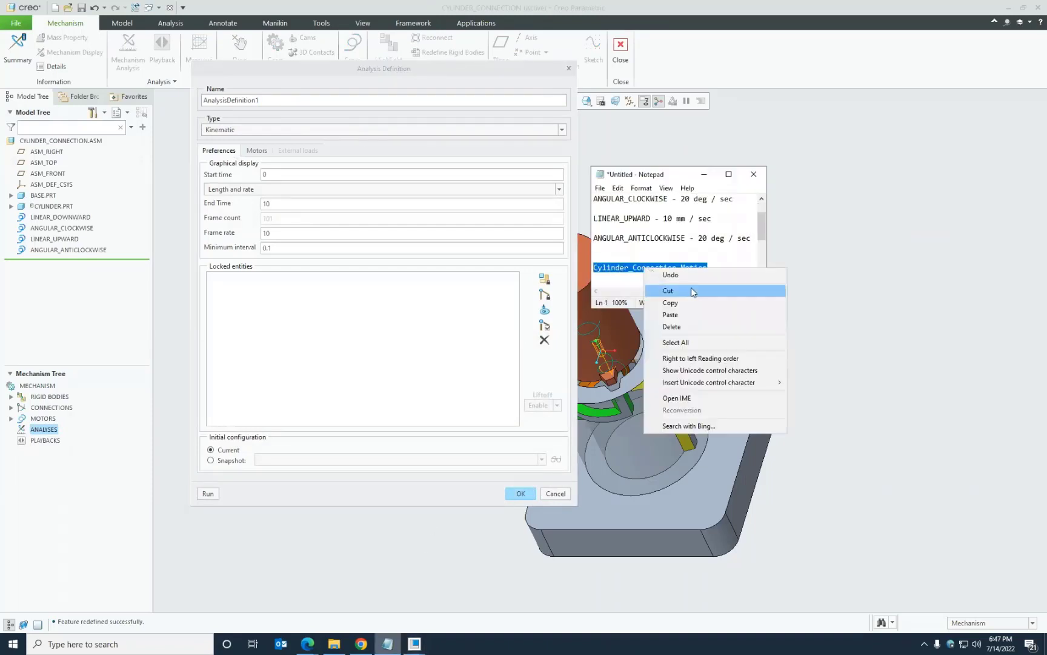
left_click(697, 303)
left_click(771, 231)
left_click_drag(319, 101, 202, 101)
key("ctrl+v")
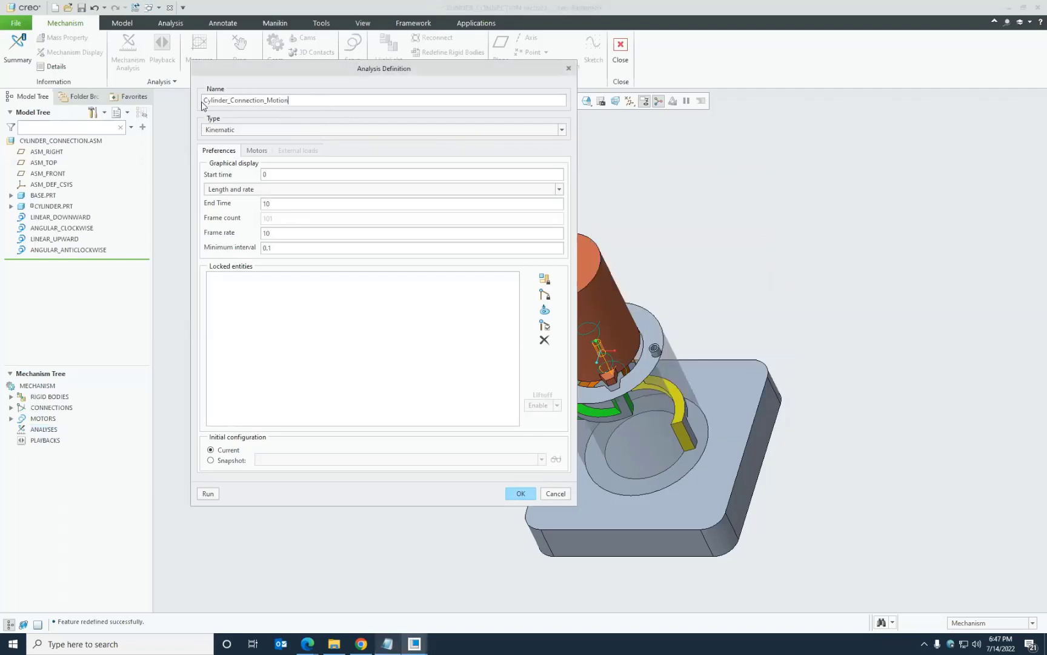
- Examine the analysis's time settings and motor list alongside the cylinder's path through the base slots
left_click_drag(316, 70, 210, 55)
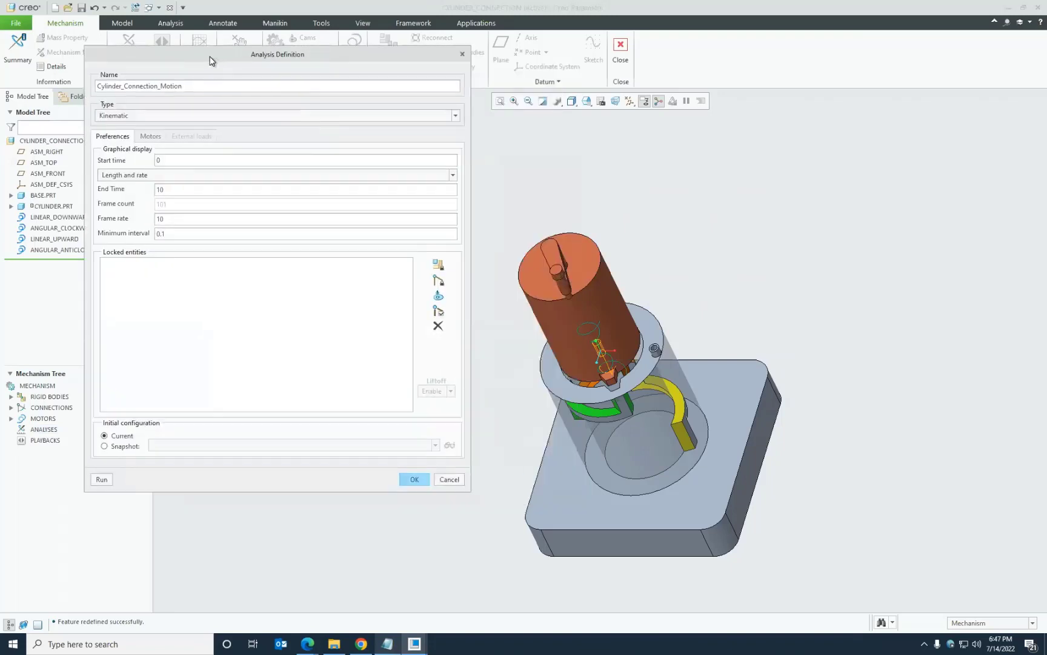
left_click_drag(469, 486, 439, 445)
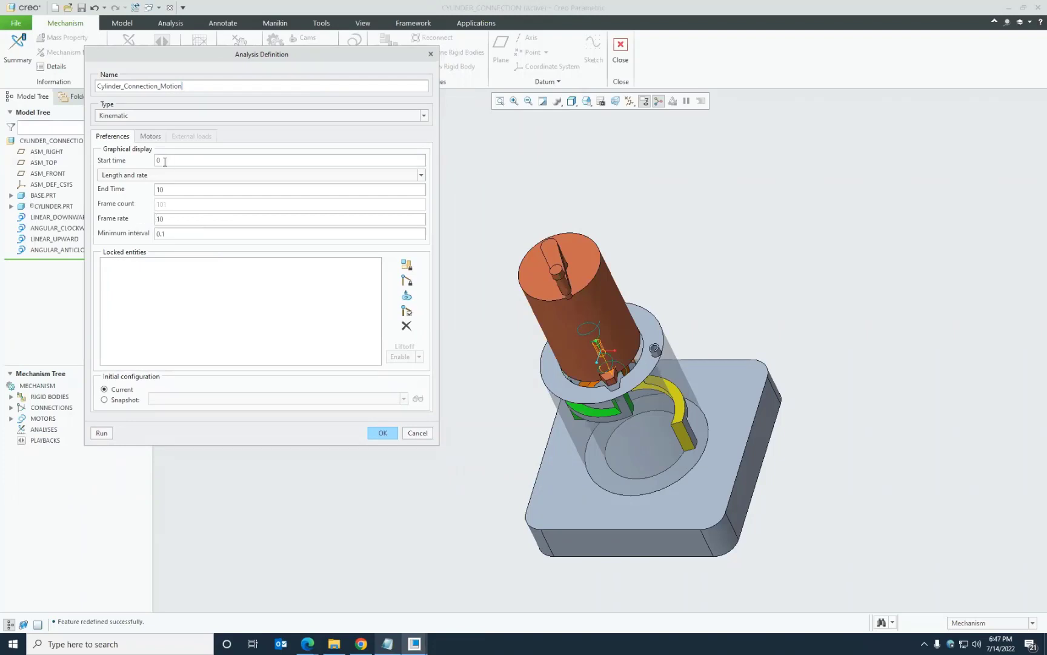
left_click(172, 190)
left_click(161, 159)
left_click(160, 137)
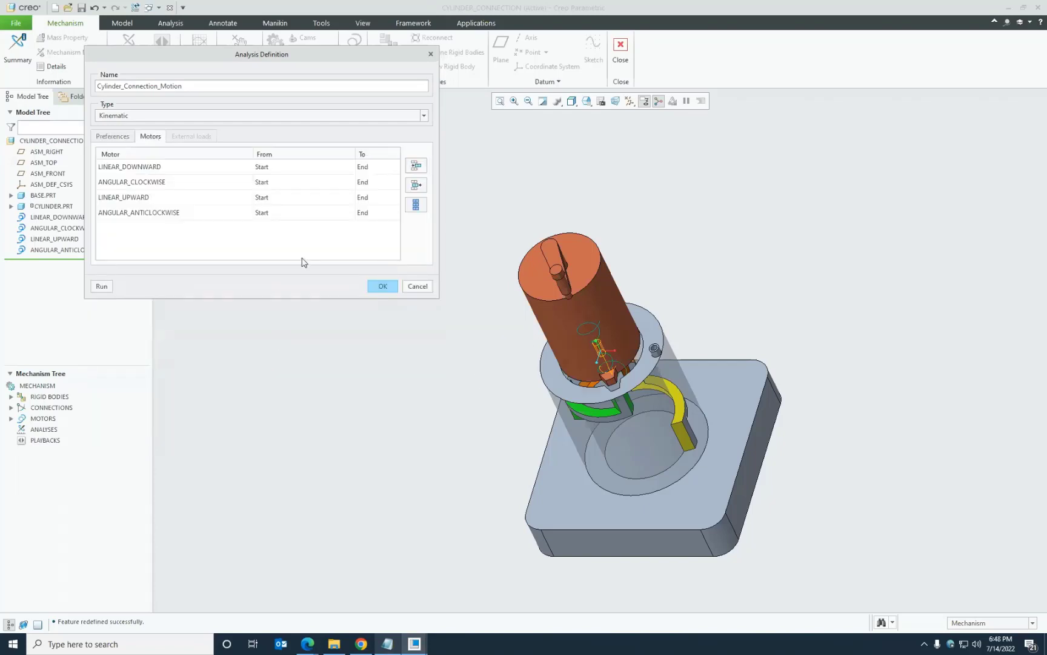
middle_click_drag(486, 472, 623, 400)
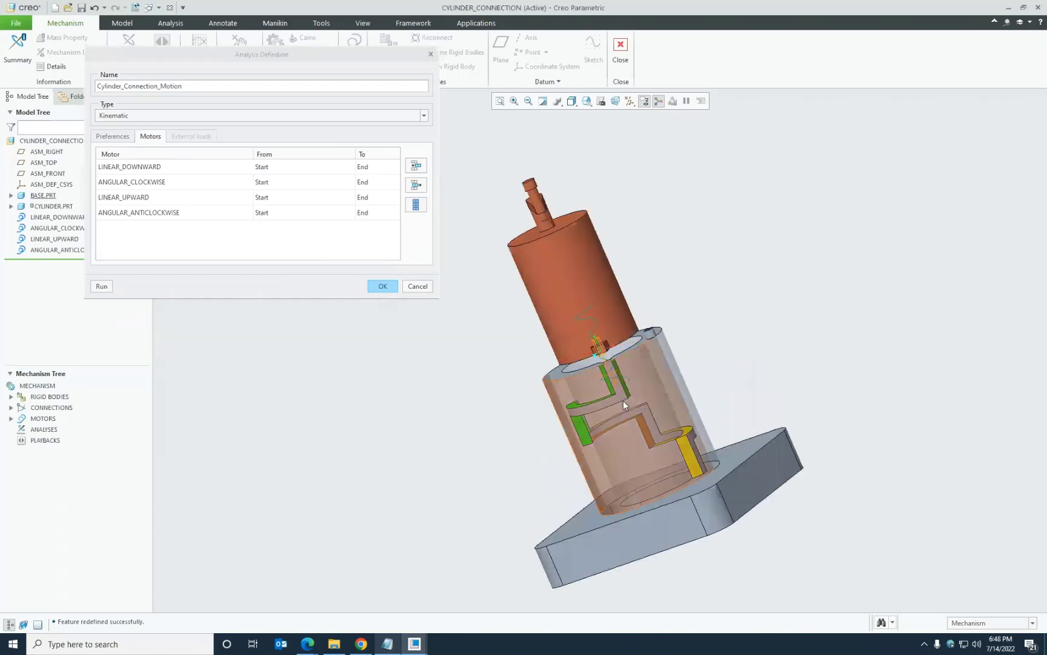
scroll(622, 400, "down", 3)
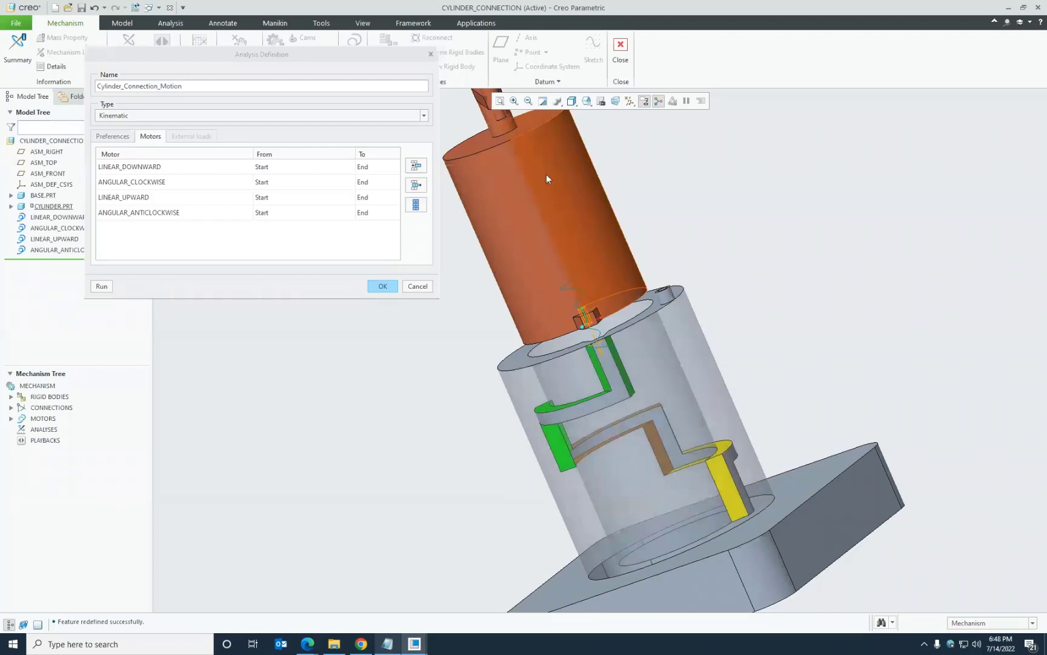
scroll(779, 300, "down", 2)
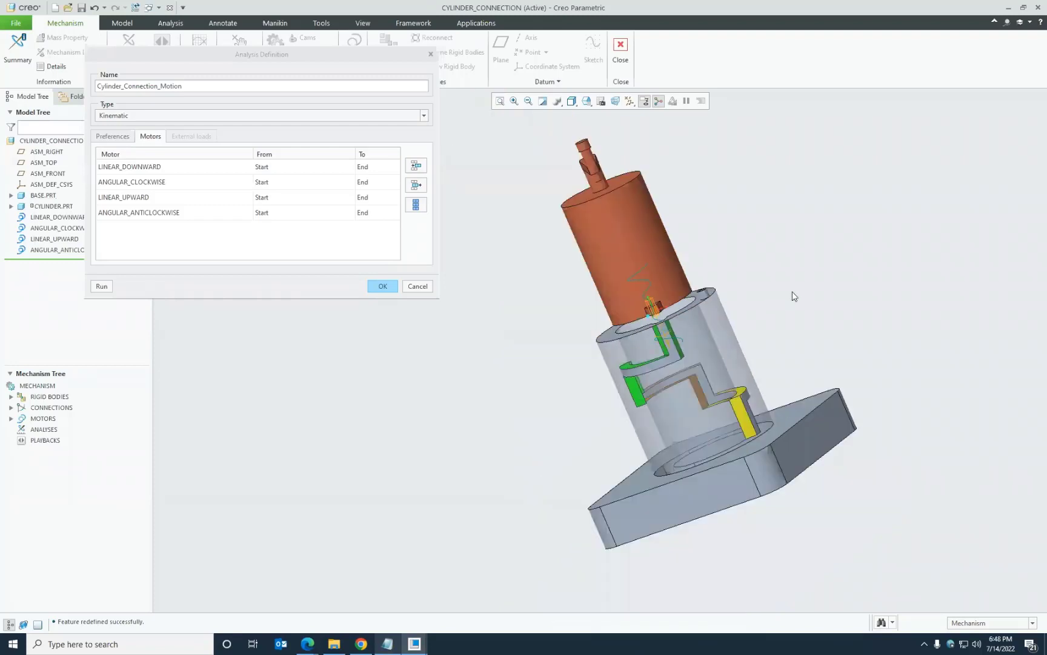
middle_click_drag(794, 296, 806, 311)
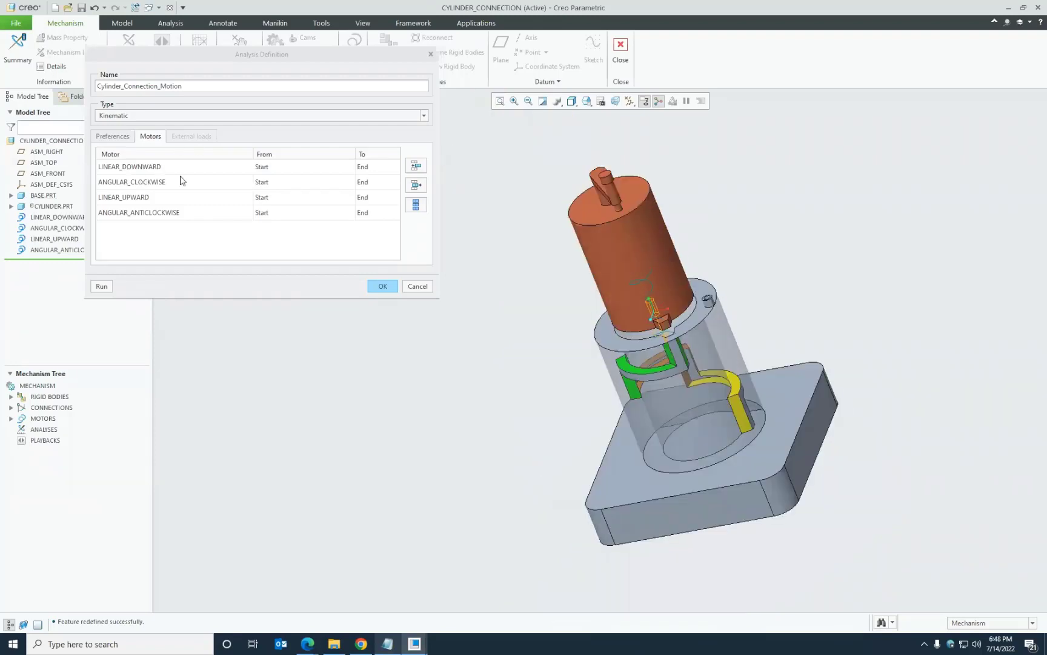
- Set the first LINEAR_DOWNWARD motor entry to run from Start to 6 in the analysis
left_click_drag(252, 153, 202, 153)
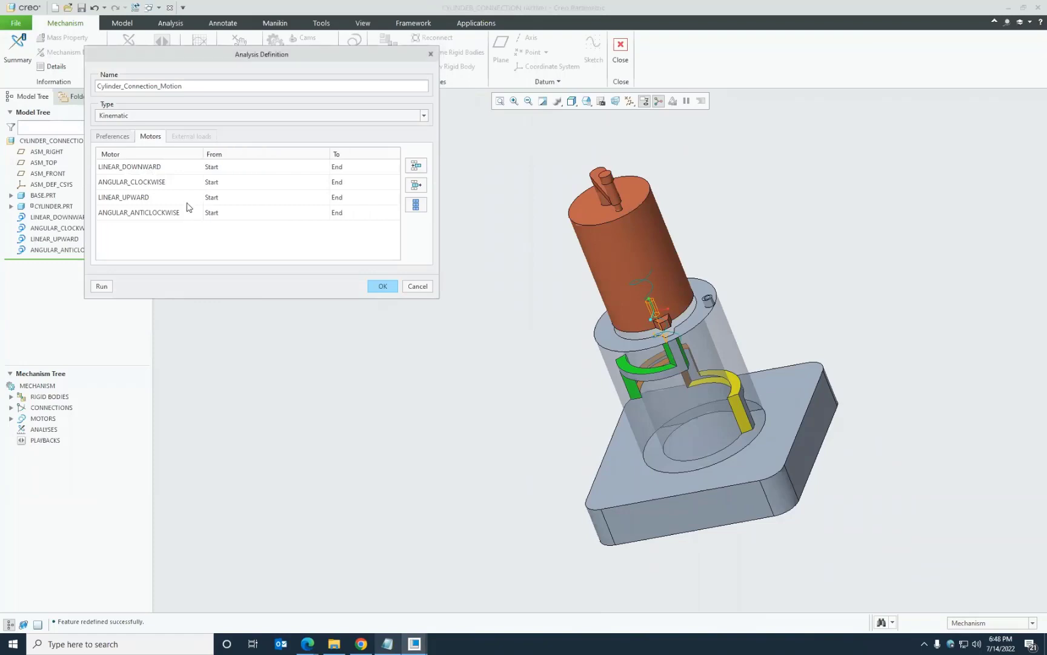
middle_click_drag(527, 375, 520, 347)
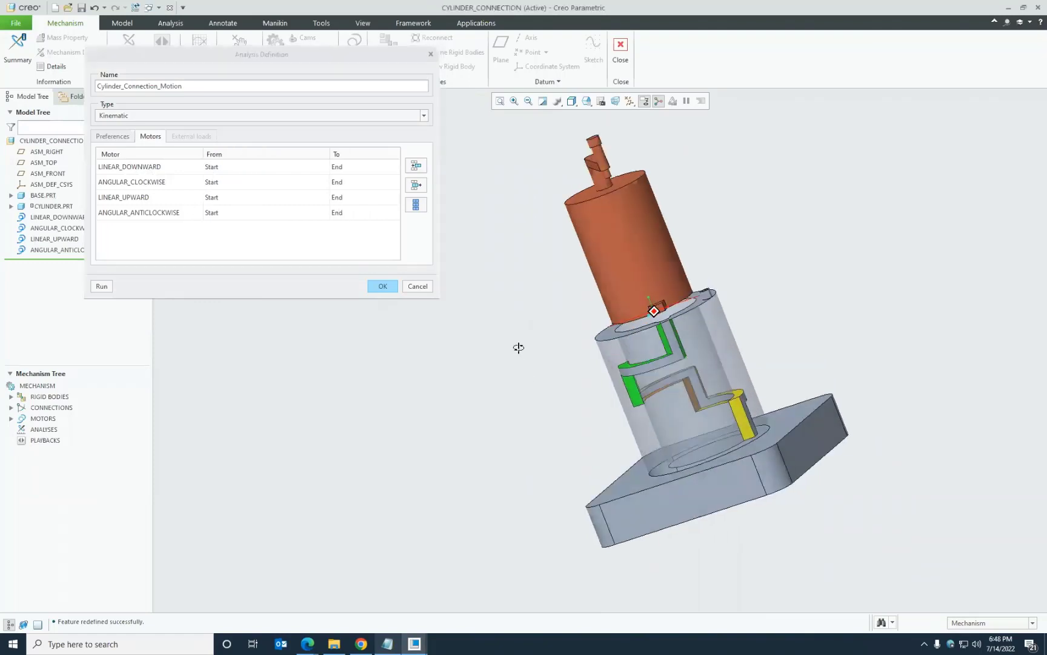
left_click(345, 167)
type("6")
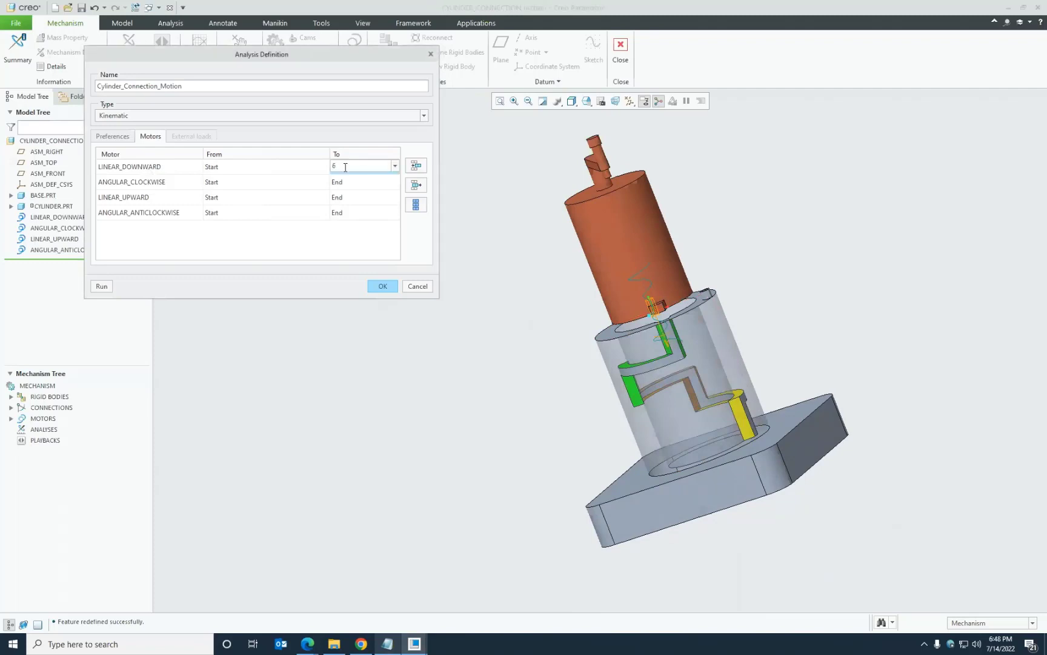
key("Return")
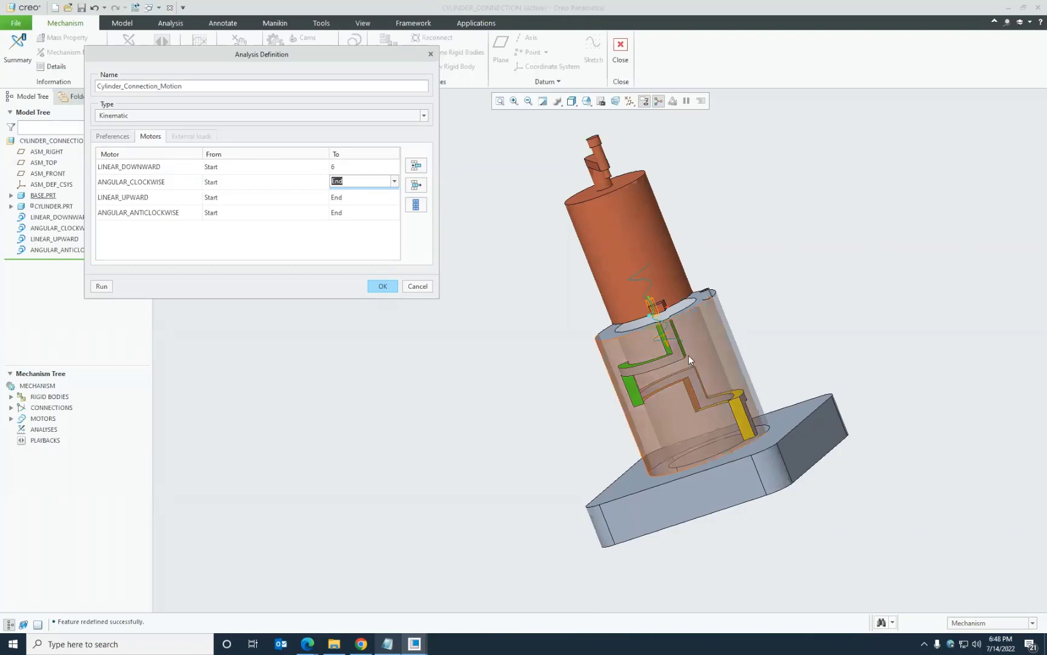
- Set the ANGULAR_CLOCKWISE motor in the second row to run from 7 to 12
left_click(261, 182)
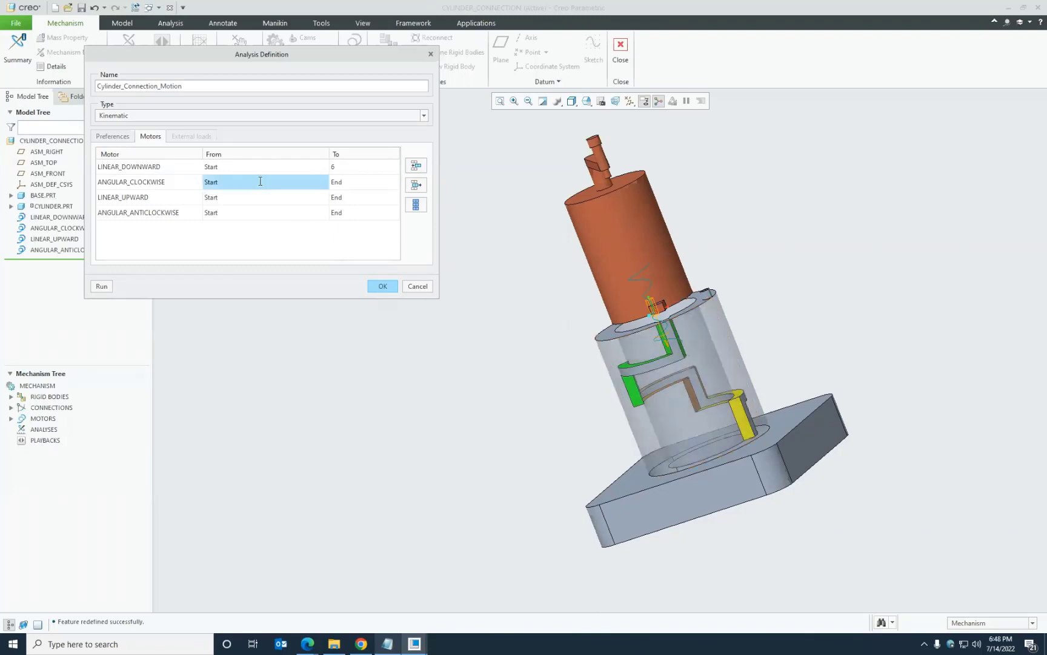
type("7")
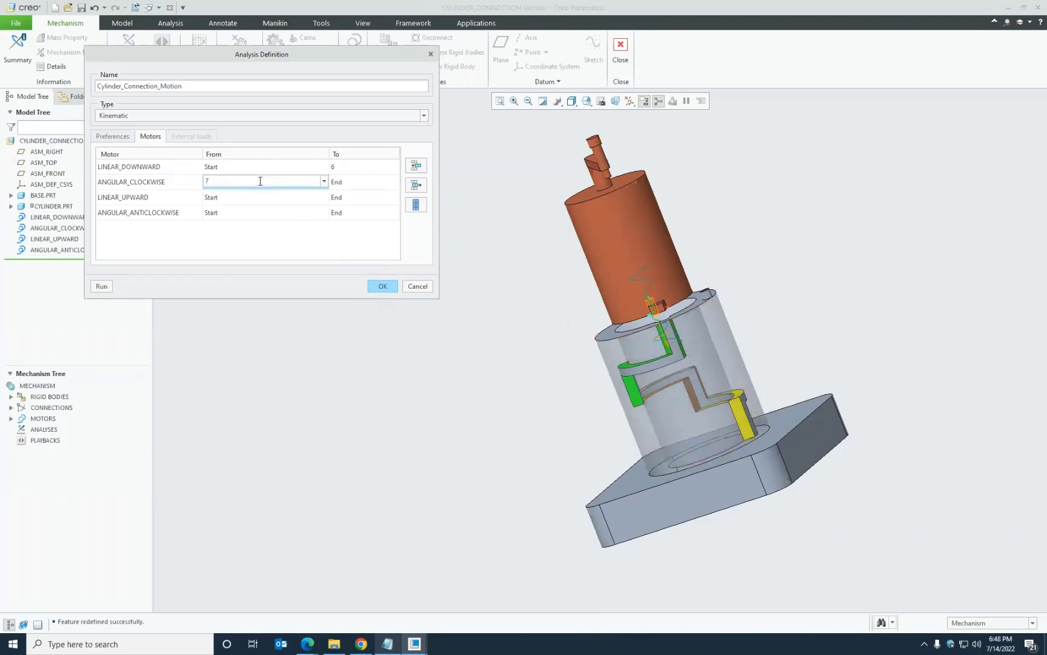
left_click(350, 181)
type("12")
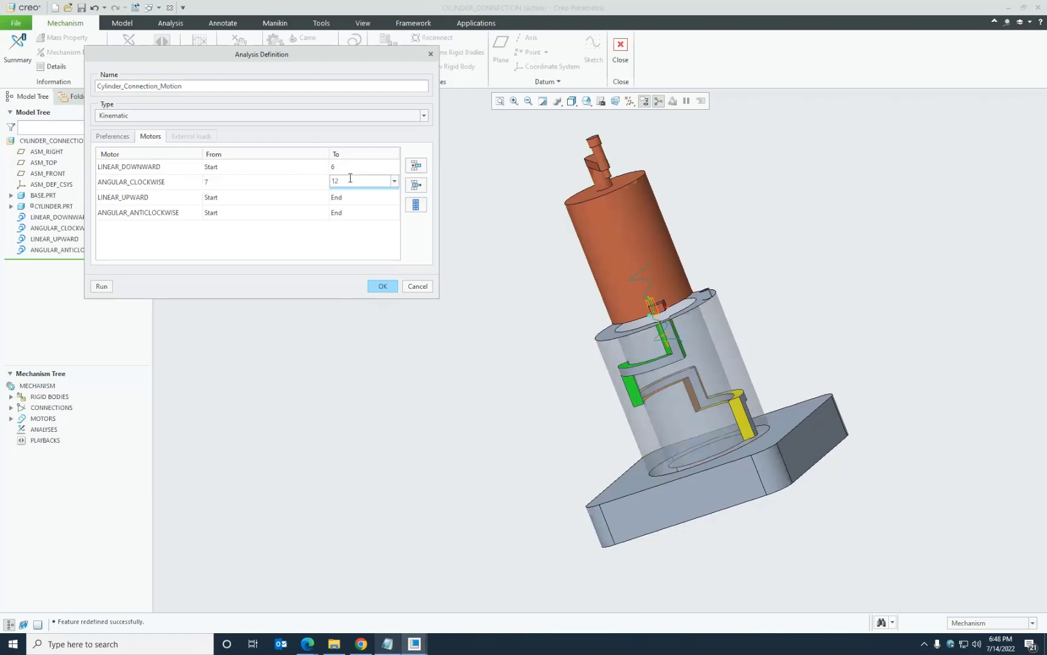
- Change the third row's motor to LINEAR_DOWNWARD and make it run from 13 to 17
left_click(154, 195)
left_click(199, 196)
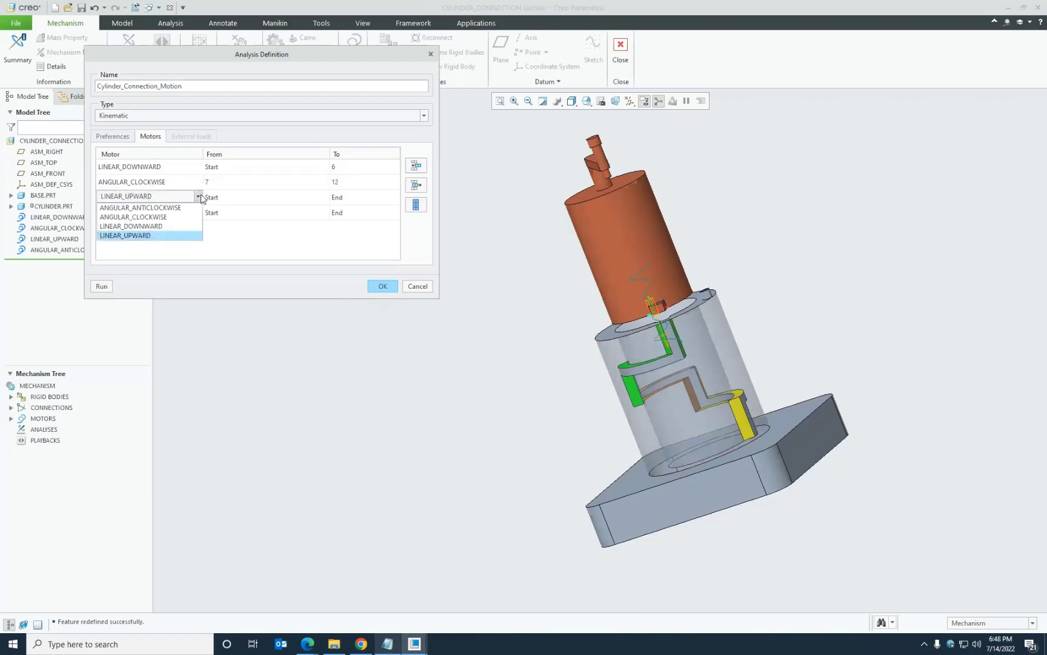
left_click(150, 227)
left_click(238, 197)
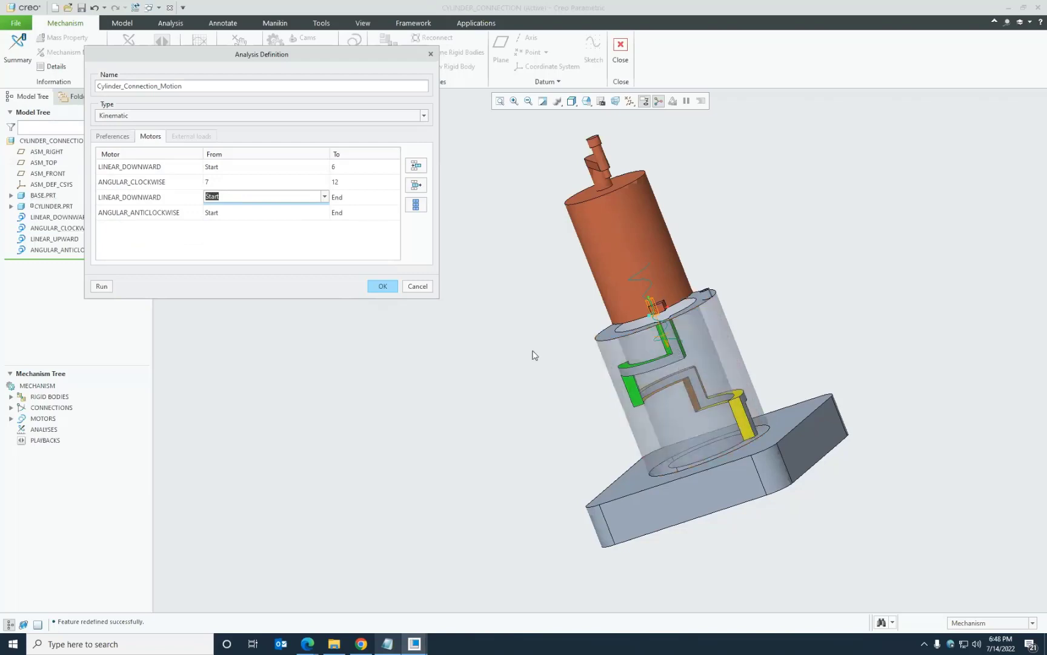
type("13")
left_click(347, 198)
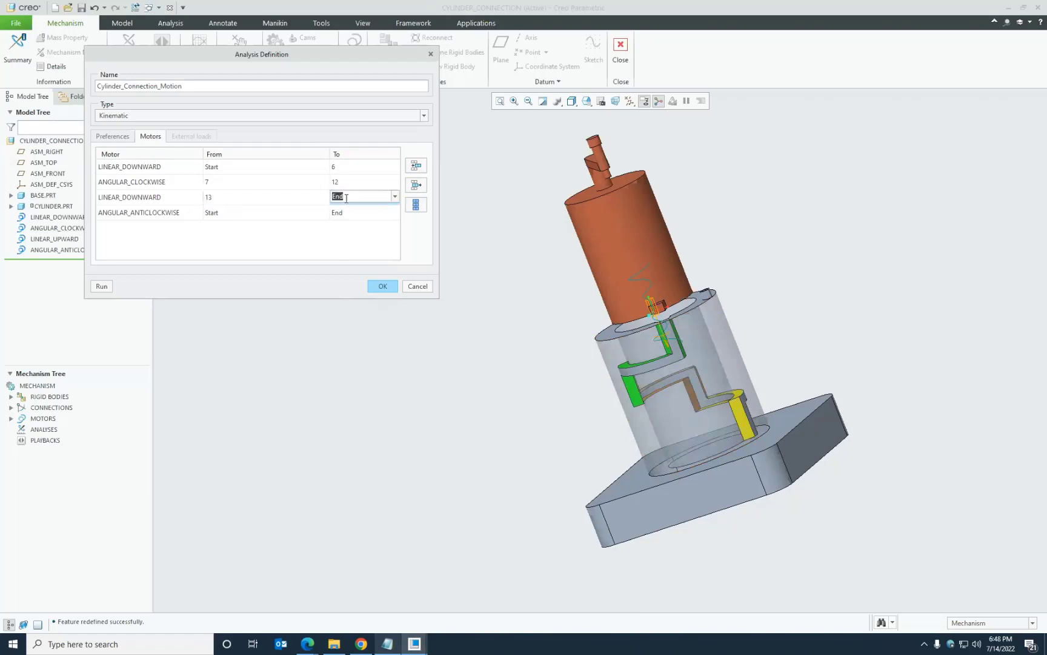
type("17")
key("Return")
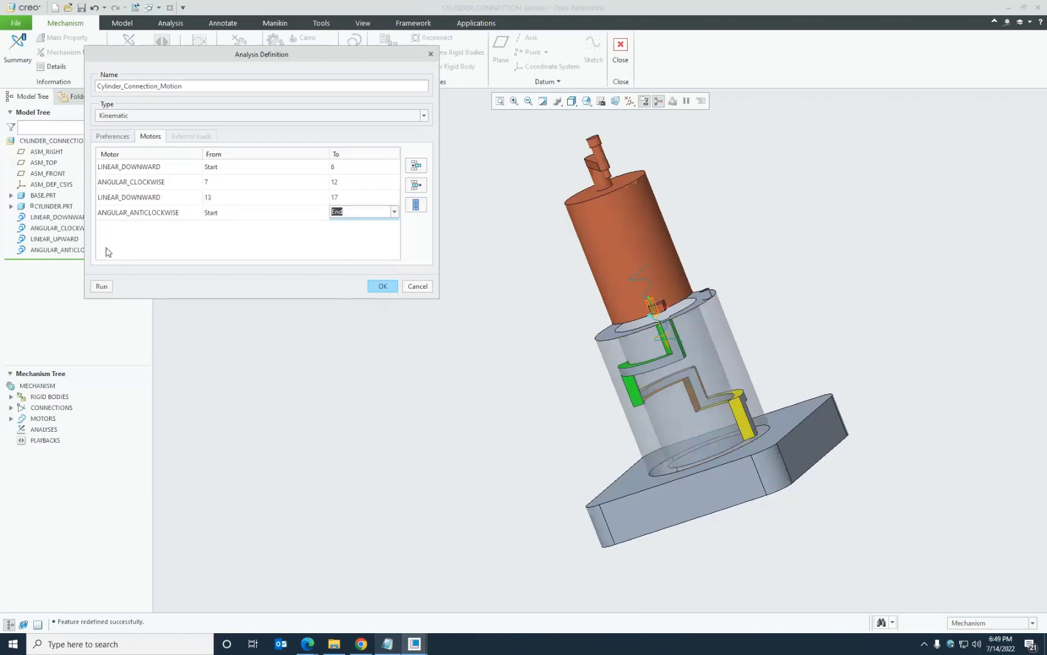
- Change the fourth row's motor to ANGULAR_CLOCKWISE and make it run from 18 to 23
left_click(134, 213)
left_click(198, 212)
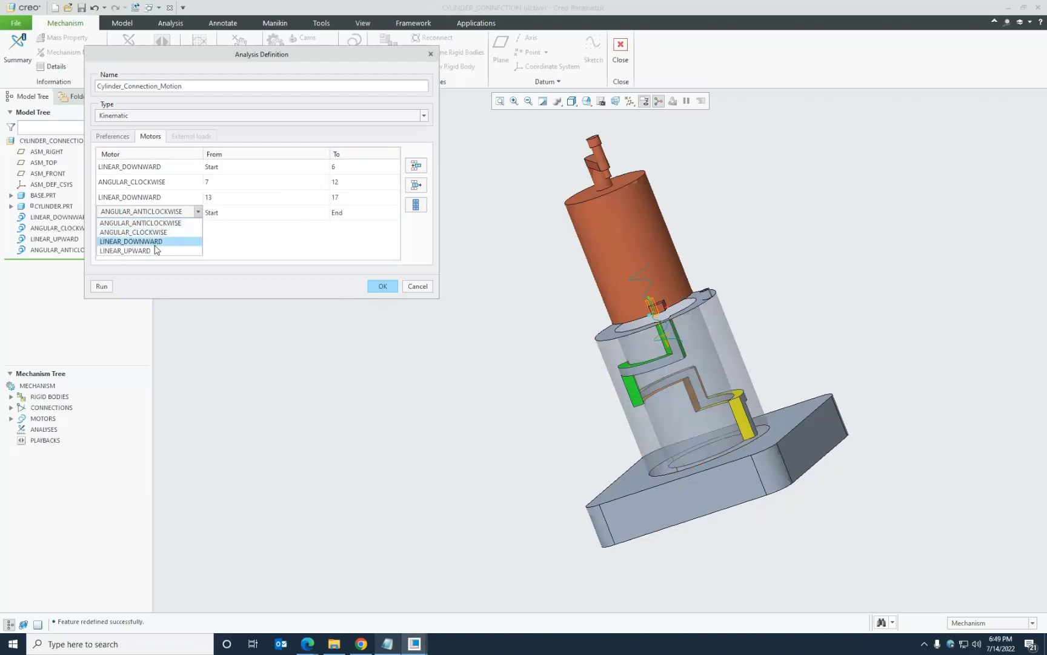
left_click(154, 241)
left_click(222, 212)
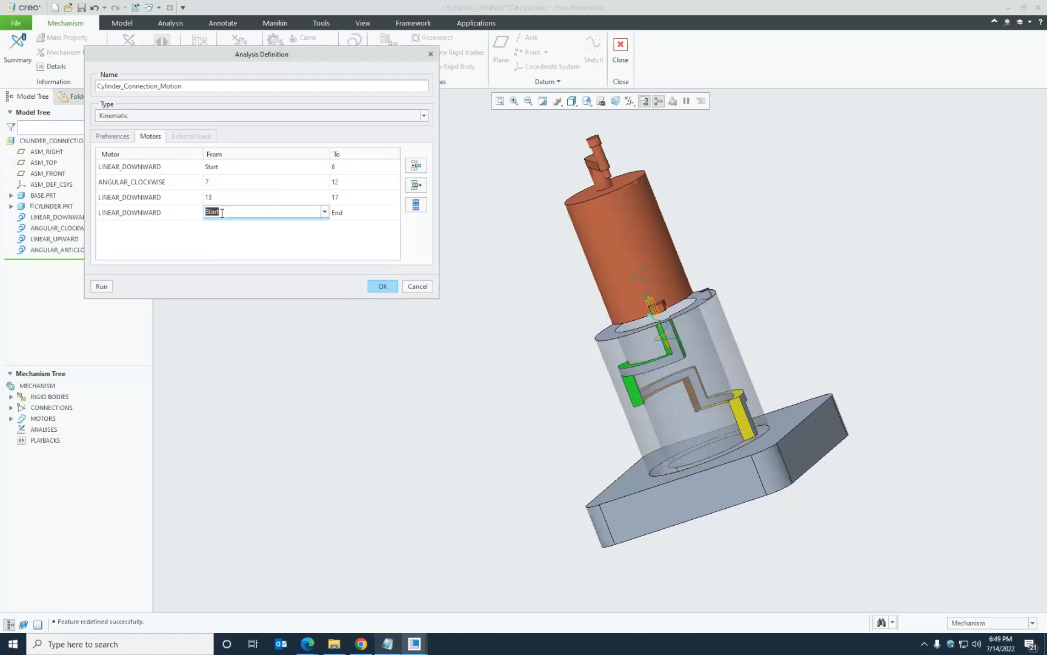
type("18")
left_click(131, 213)
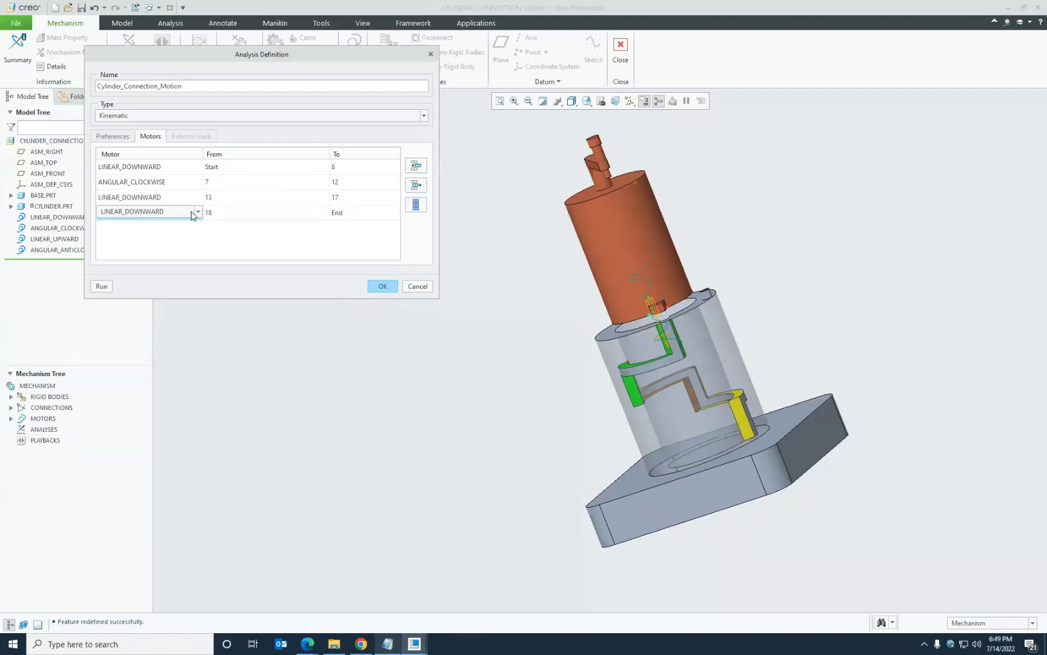
left_click(197, 211)
left_click(159, 232)
left_click(236, 215)
left_click(337, 213)
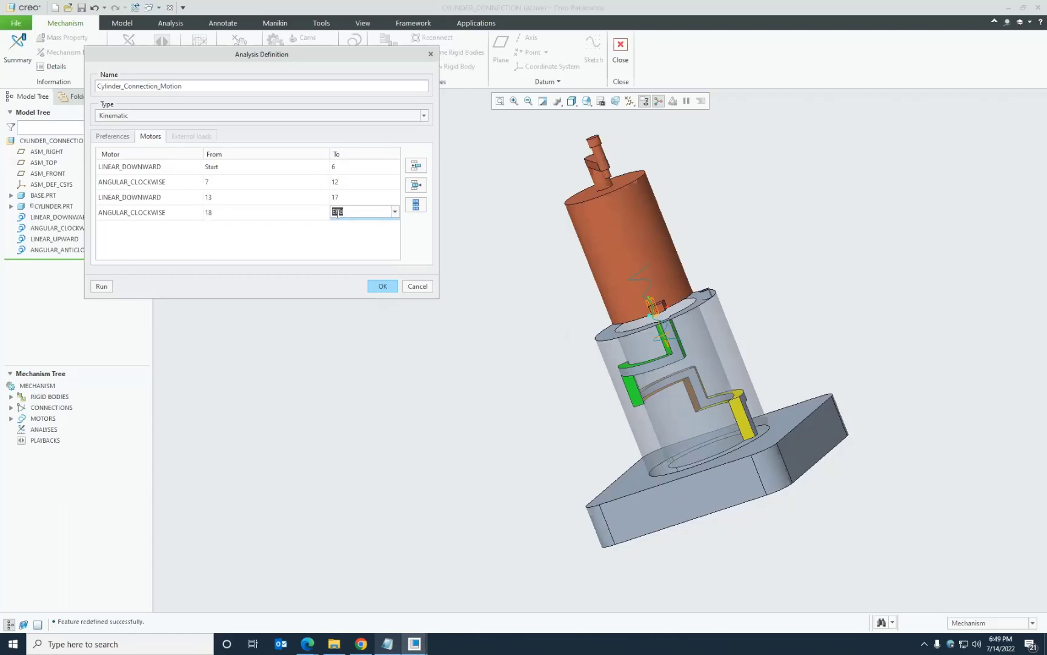
type("23")
key("Return")
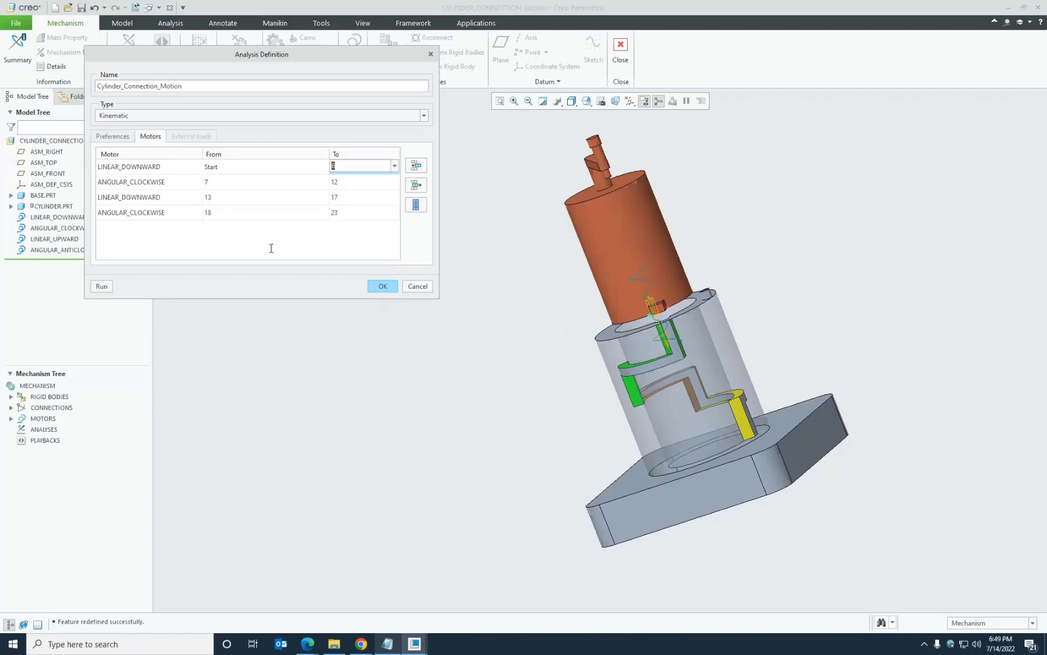
- Add a fifth motor row using LINEAR_DOWNWARD, running from 24 to 28
left_click(325, 231)
left_click(416, 165)
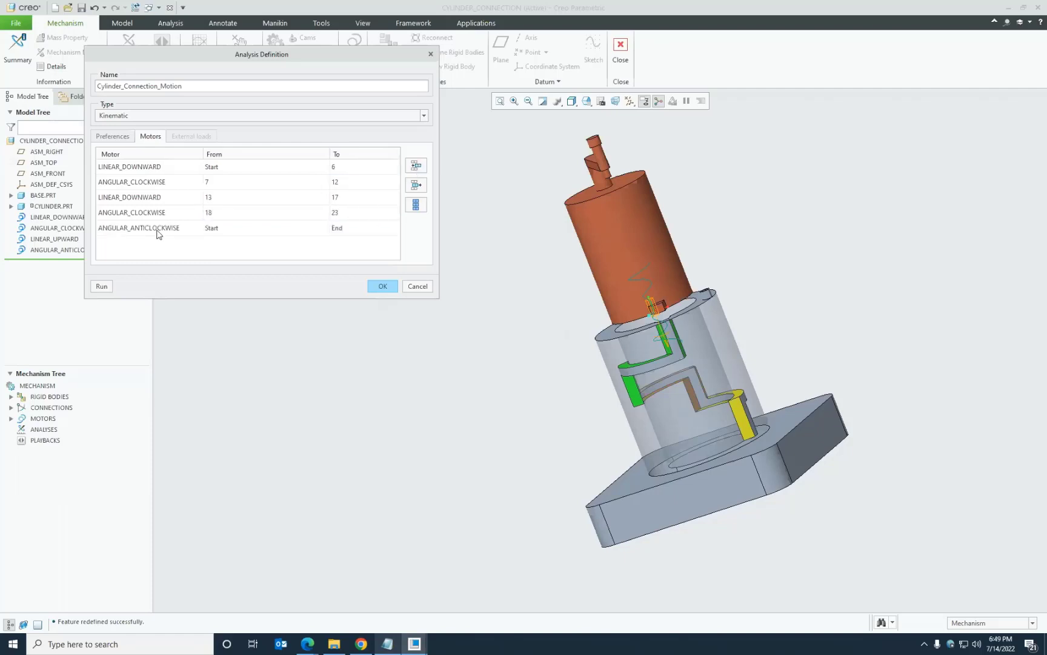
left_click(157, 234)
left_click(197, 228)
left_click(180, 262)
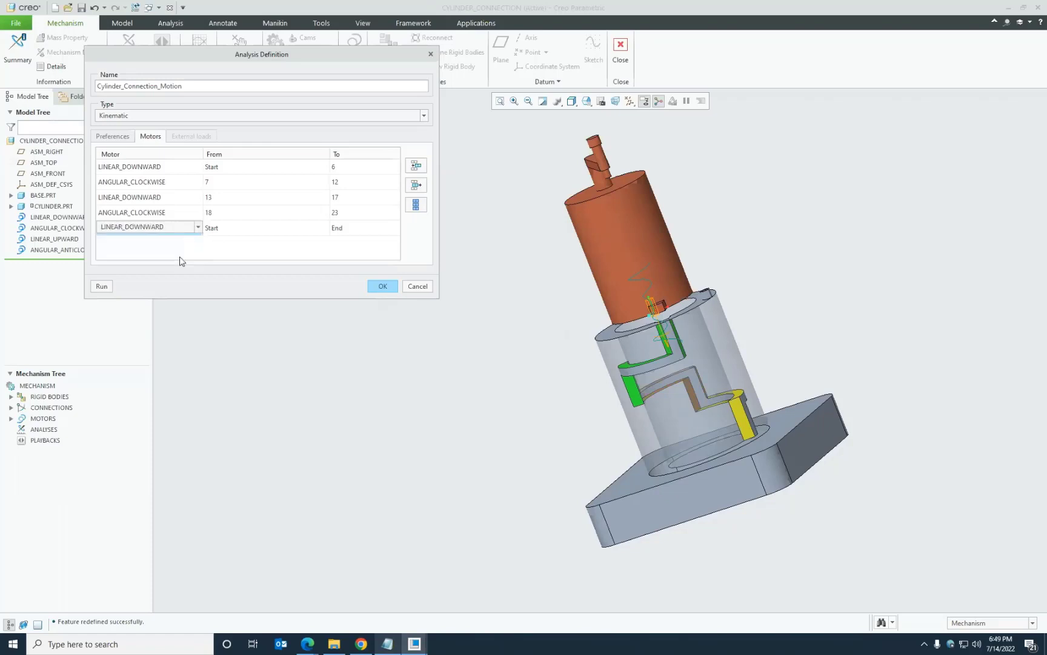
left_click(243, 226)
type("24")
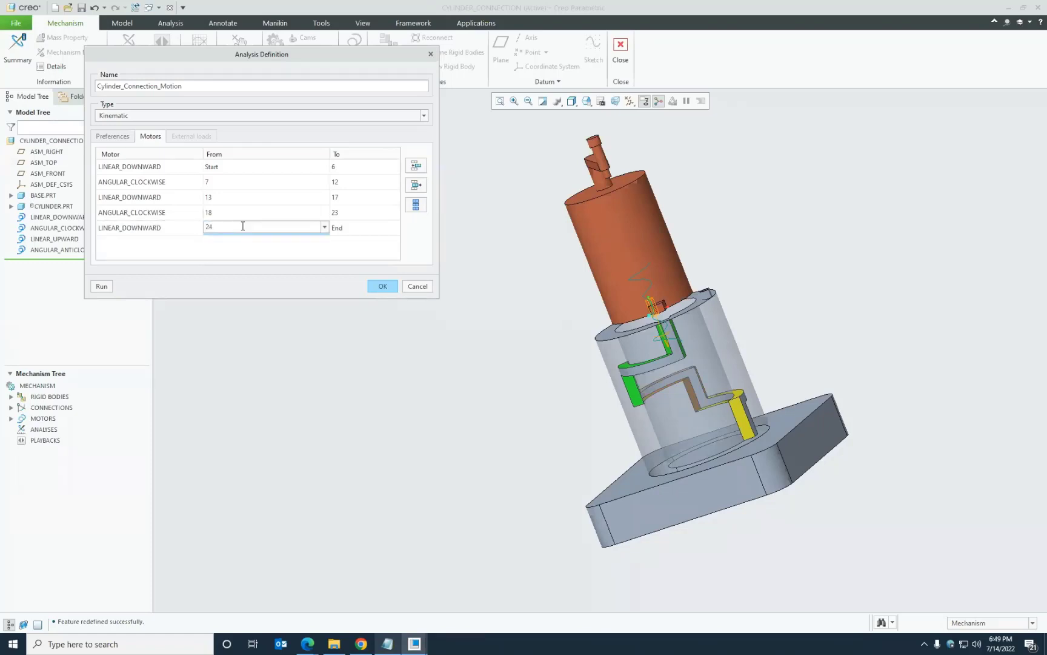
left_click(357, 232)
type("28")
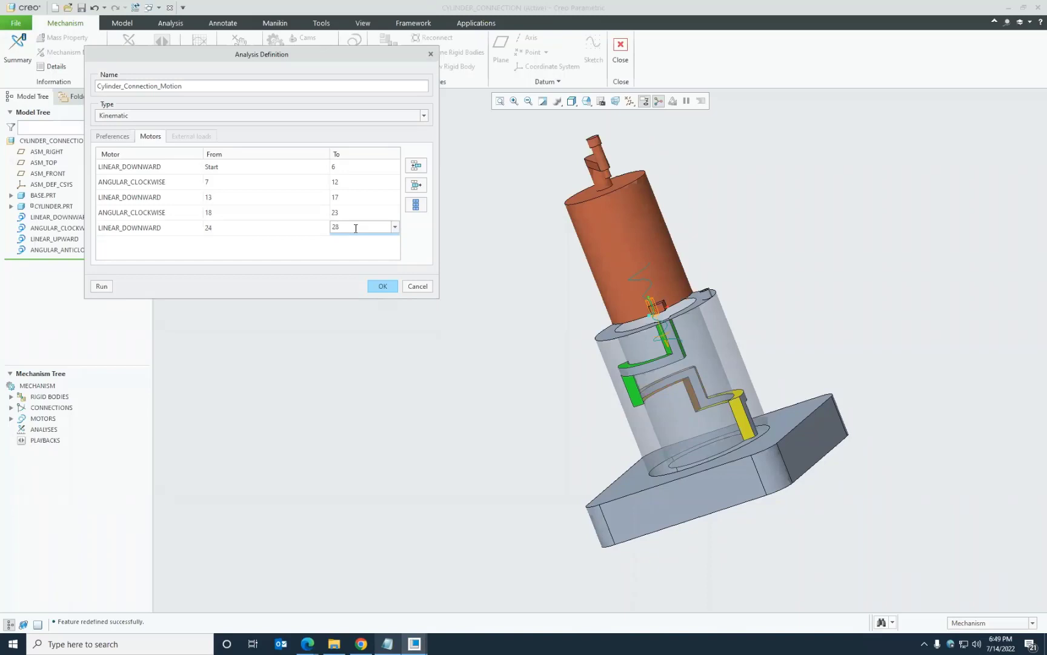
key("Return")
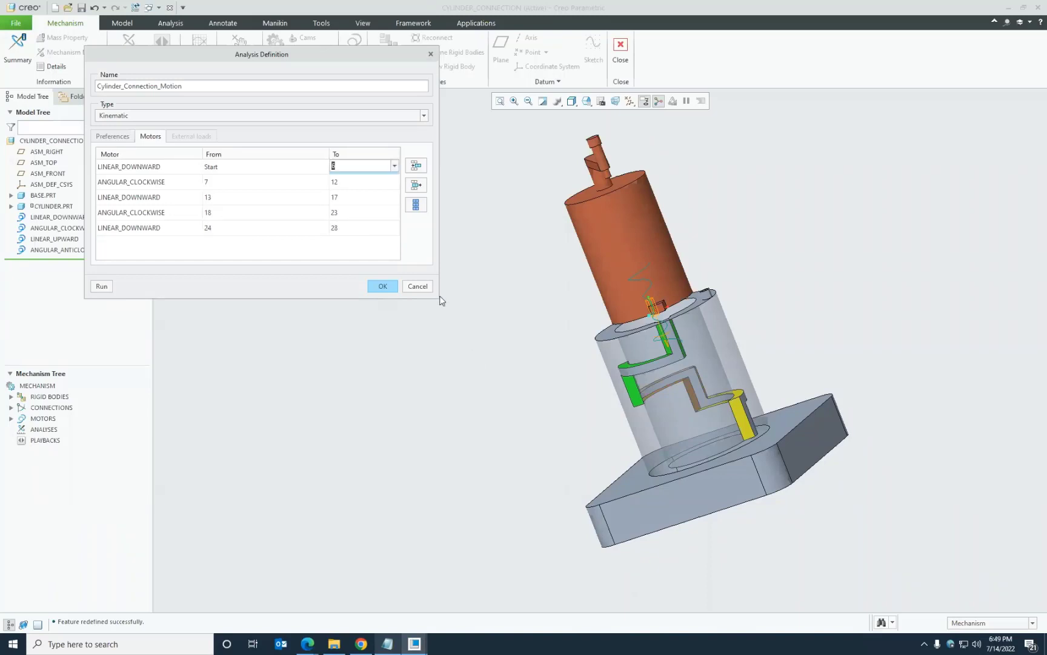
- Enlarge the analysis definition window and add a sixth motor row using ANGULAR_CLOCKWISE, running from 29 to 34
left_click_drag(438, 297, 488, 516)
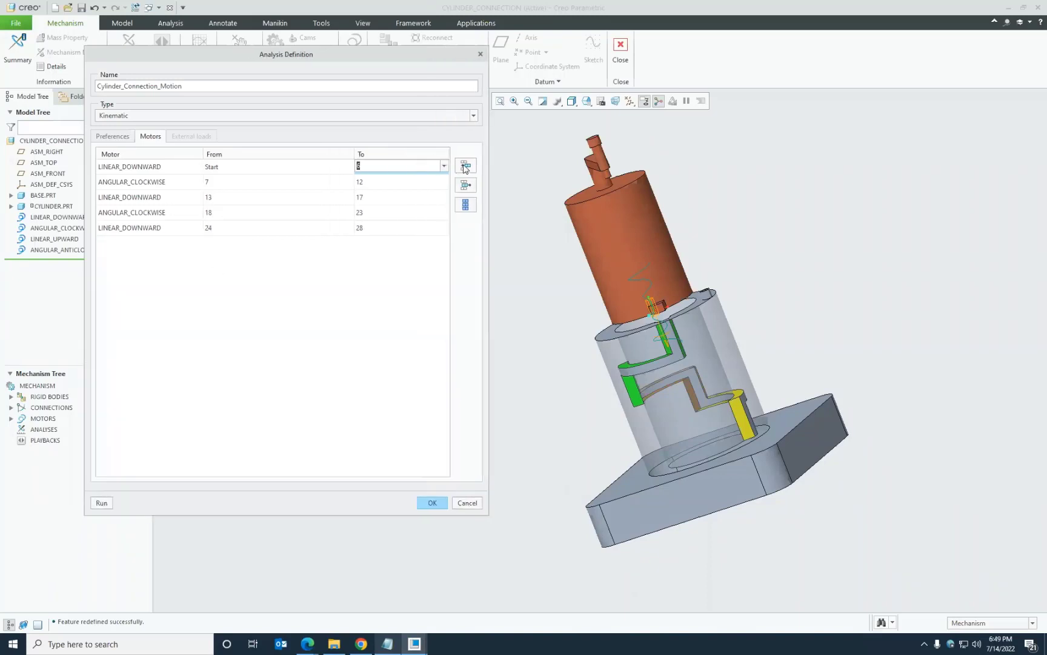
left_click(136, 245)
left_click(198, 242)
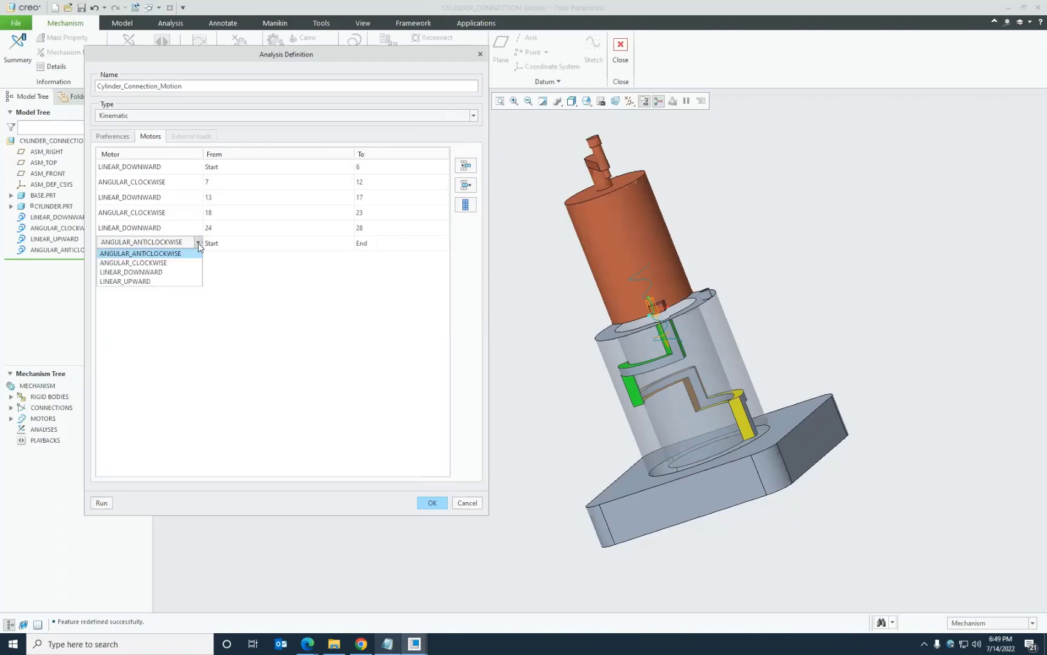
left_click(171, 263)
left_click(232, 244)
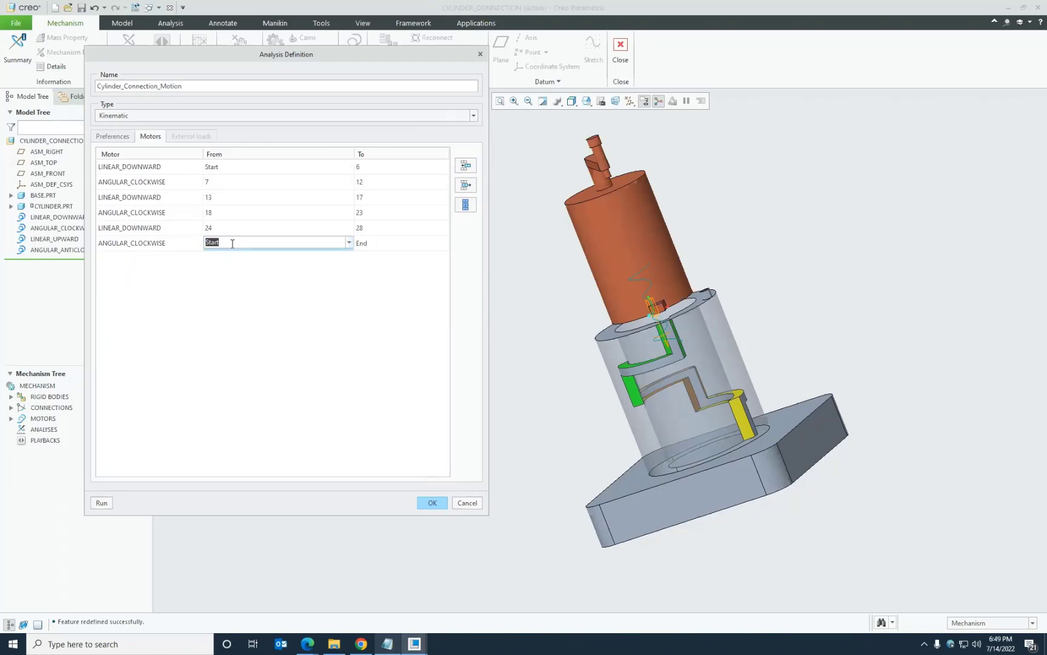
type("29")
left_click(389, 242)
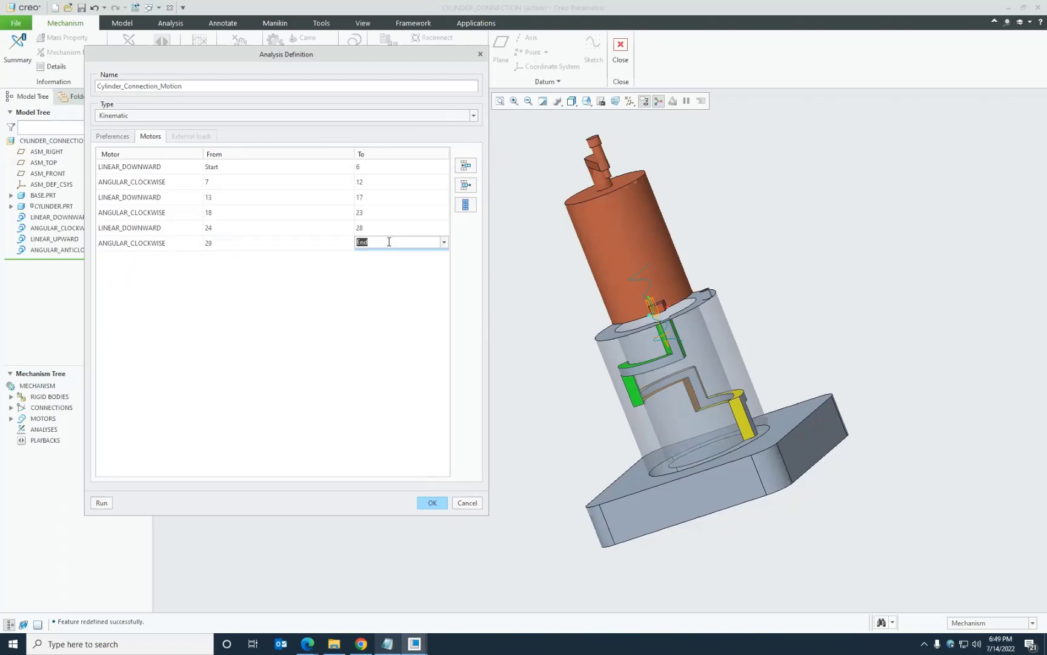
type("34")
key("Return")
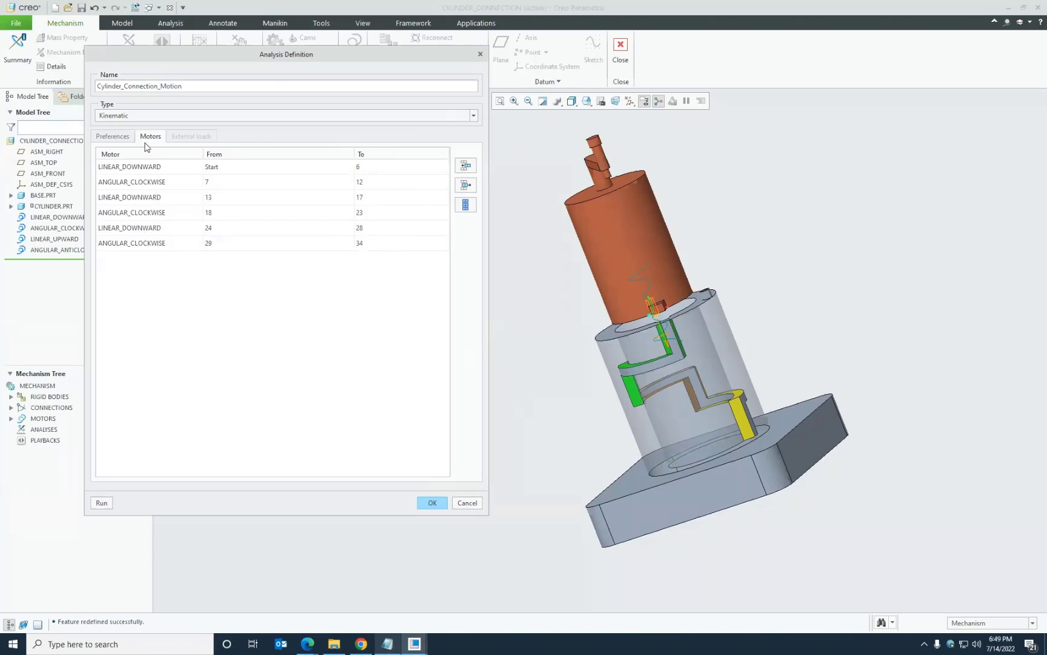
- Add a seventh motor row using LINEAR_DOWNWARD, running from 35 to 39
middle_click_drag(618, 433, 670, 451)
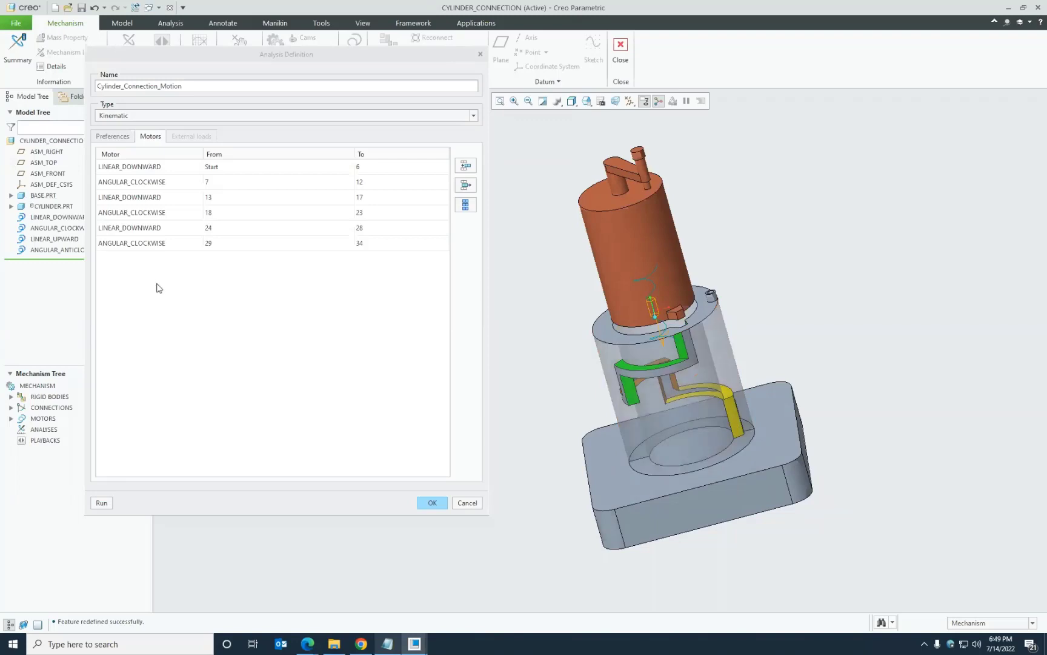
left_click(218, 295)
left_click(466, 166)
left_click(140, 257)
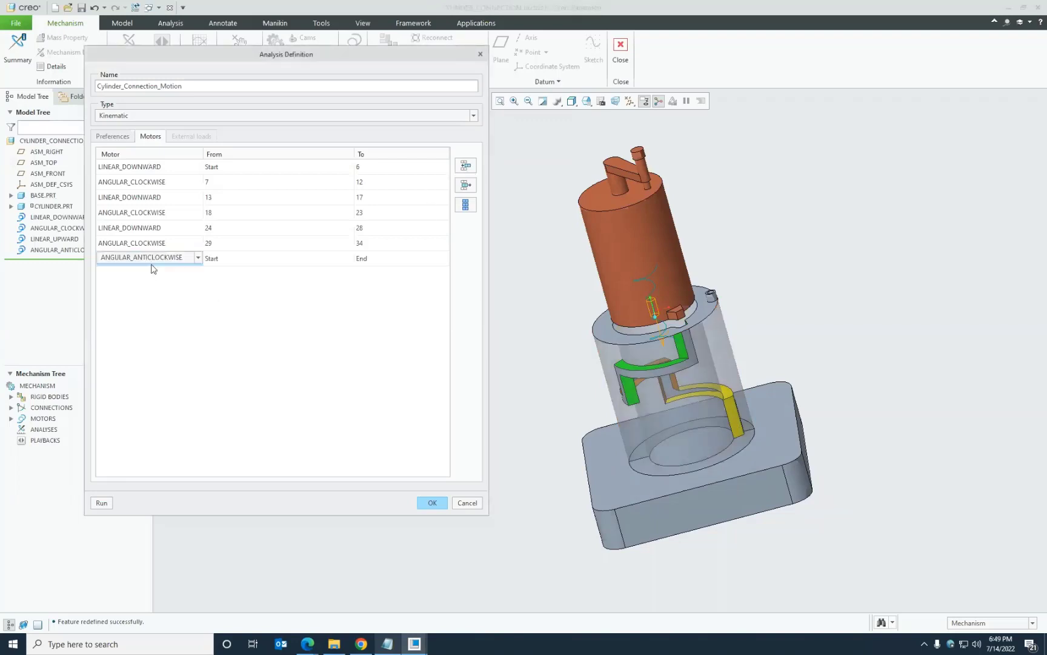
left_click(197, 257)
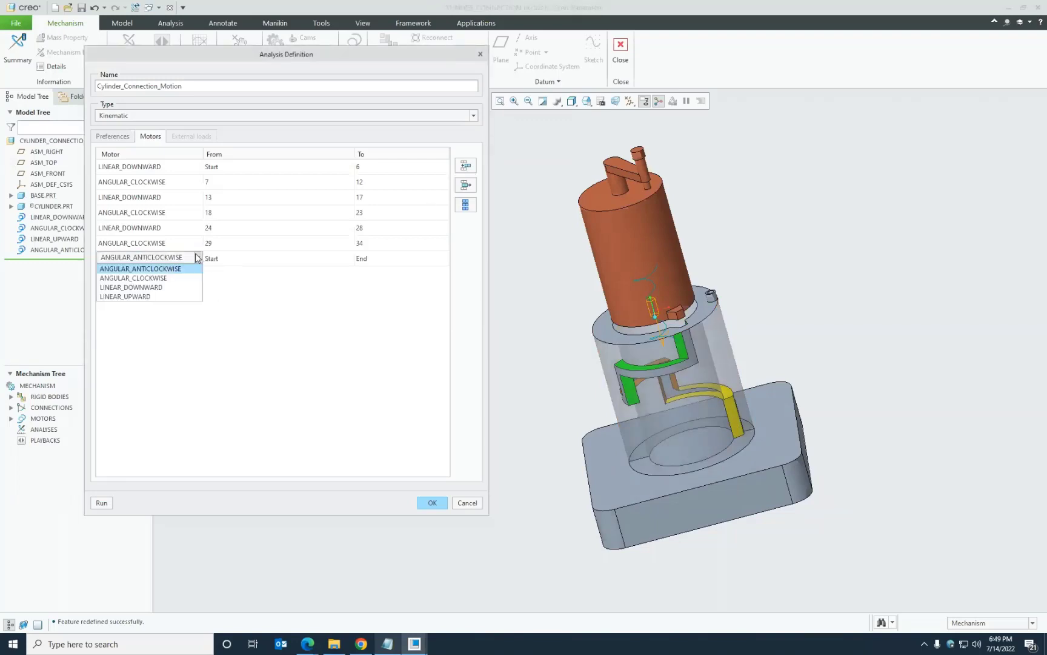
left_click(161, 287)
left_click(262, 259)
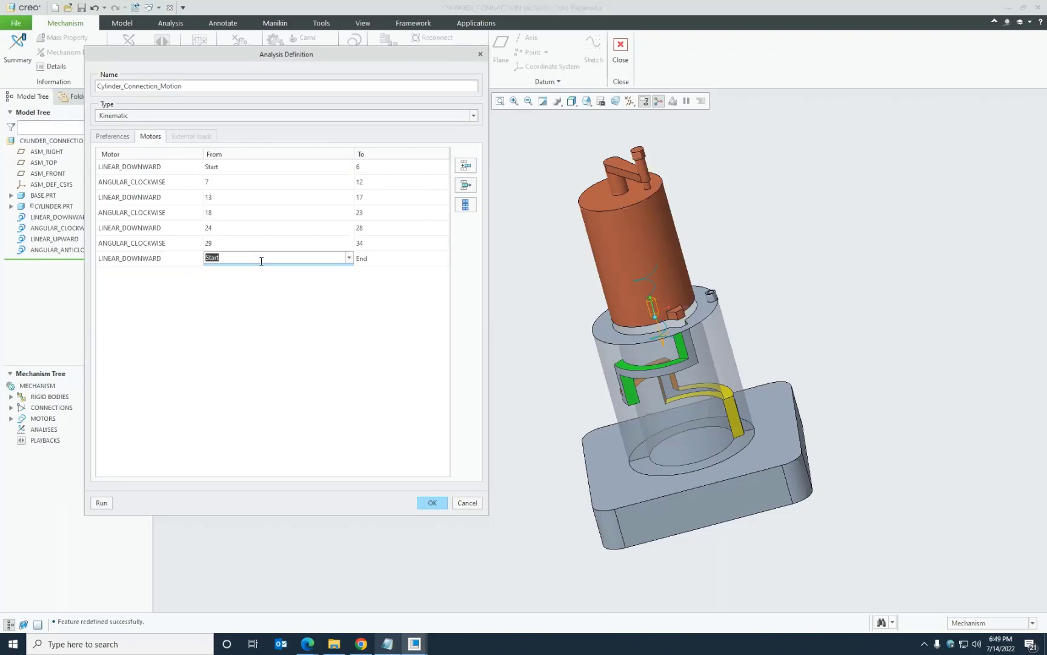
type("35")
left_click(388, 259)
type("3")
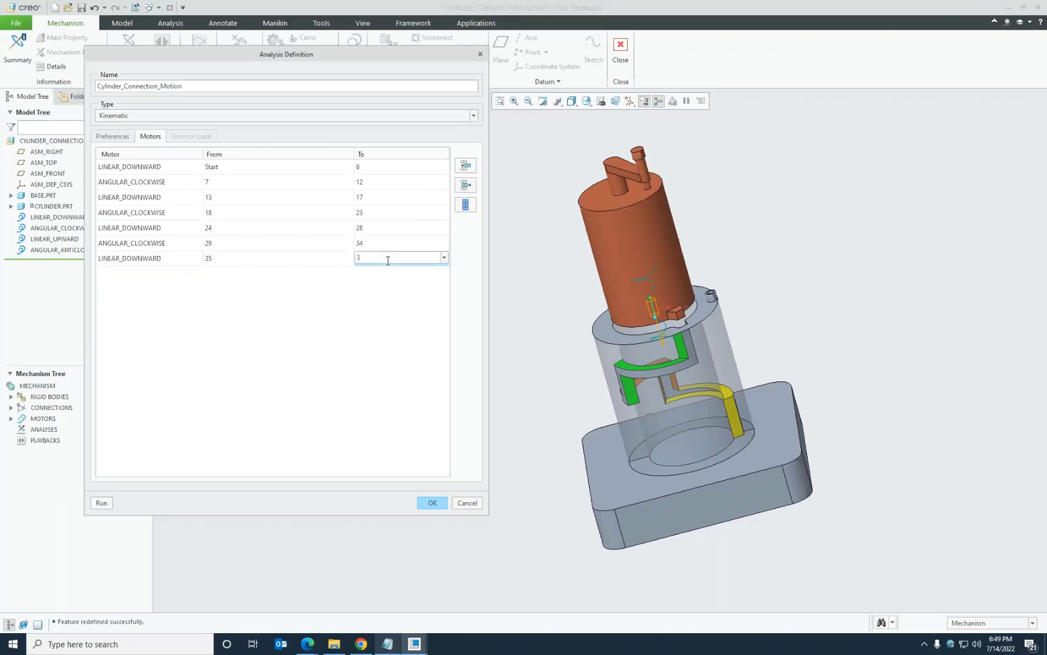
type("9")
key("Return")
left_click(348, 319)
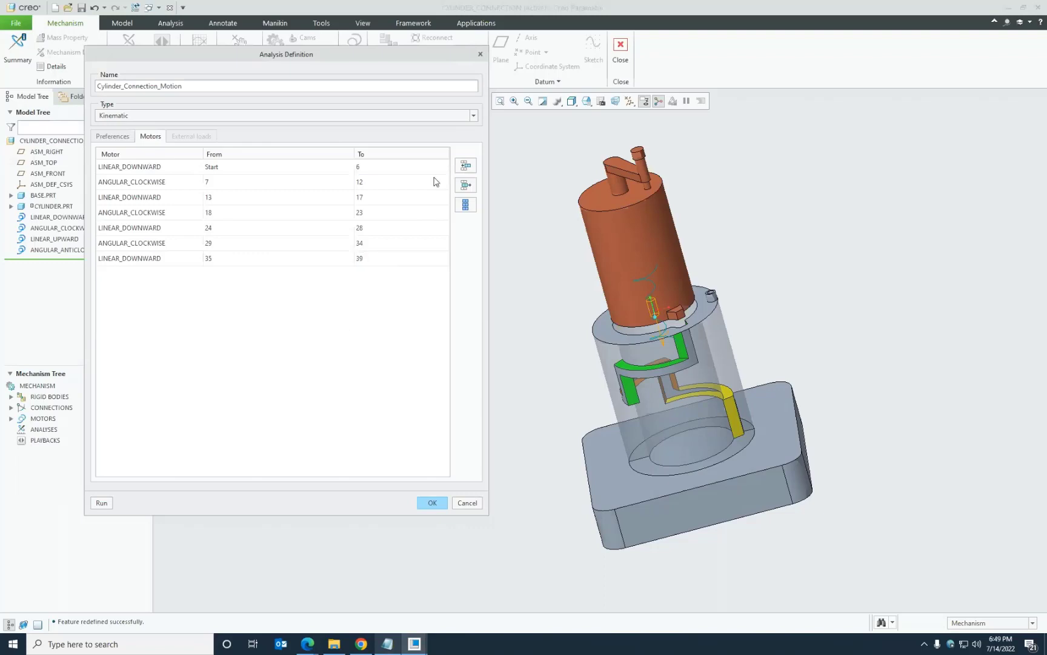
middle_click_drag(789, 351, 794, 342)
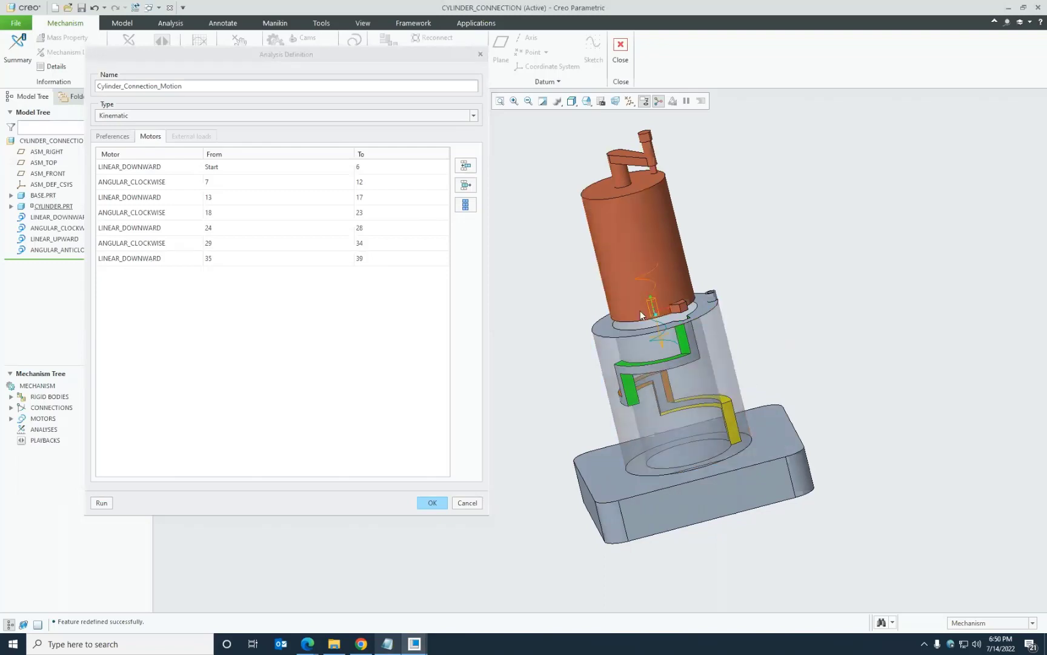
middle_click_drag(662, 502, 658, 430)
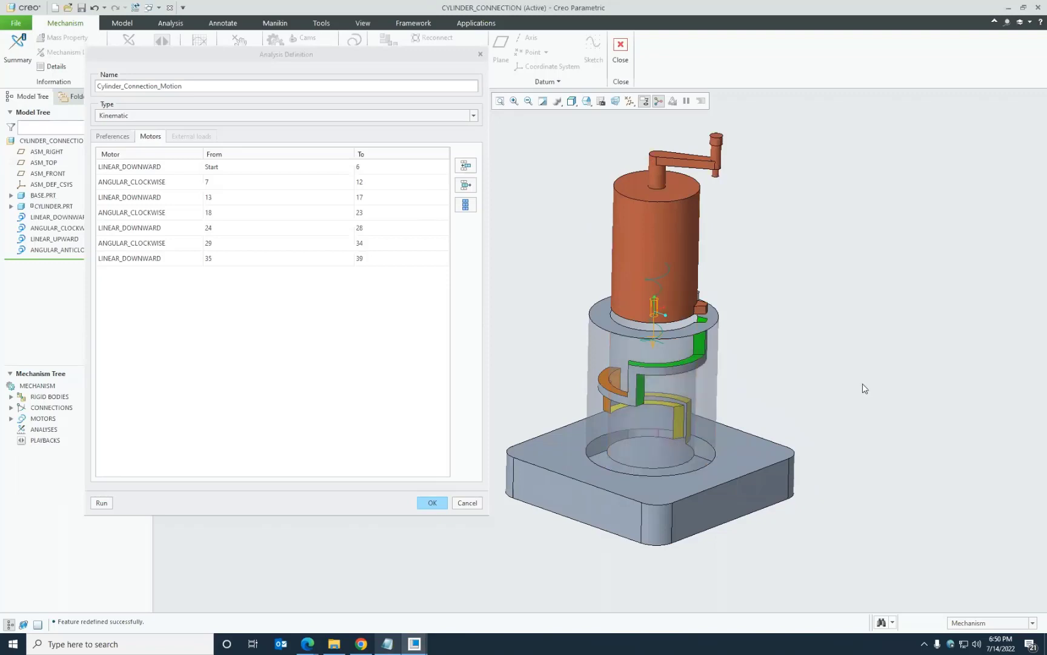
middle_click_drag(863, 388, 788, 328)
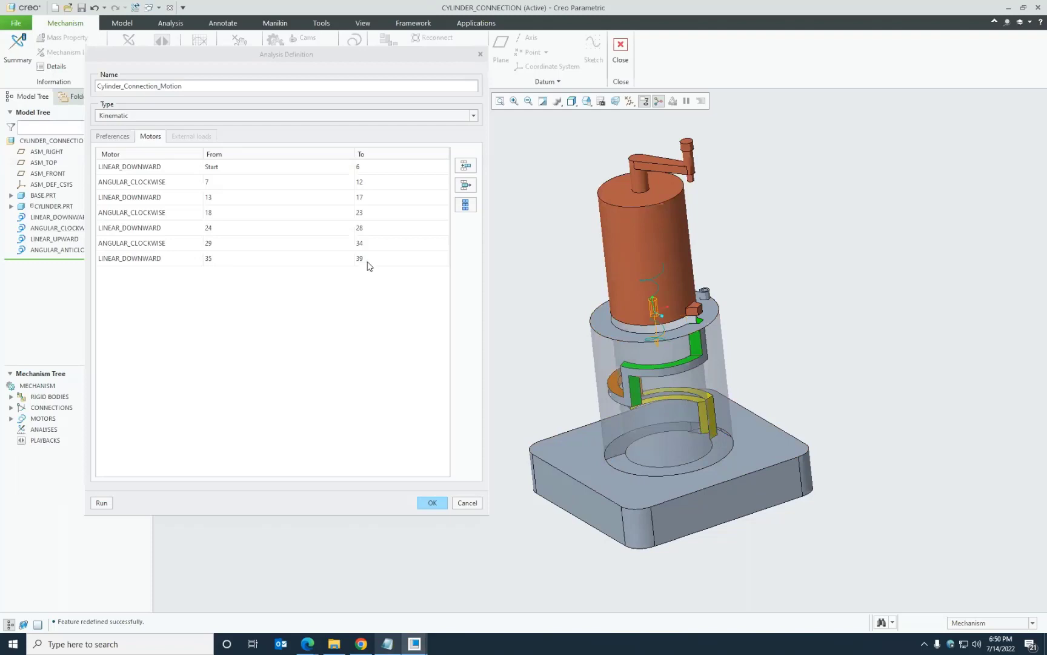
- Add an eighth motor row using LINEAR_UPWARD, running from 60 to 64
left_click(472, 166)
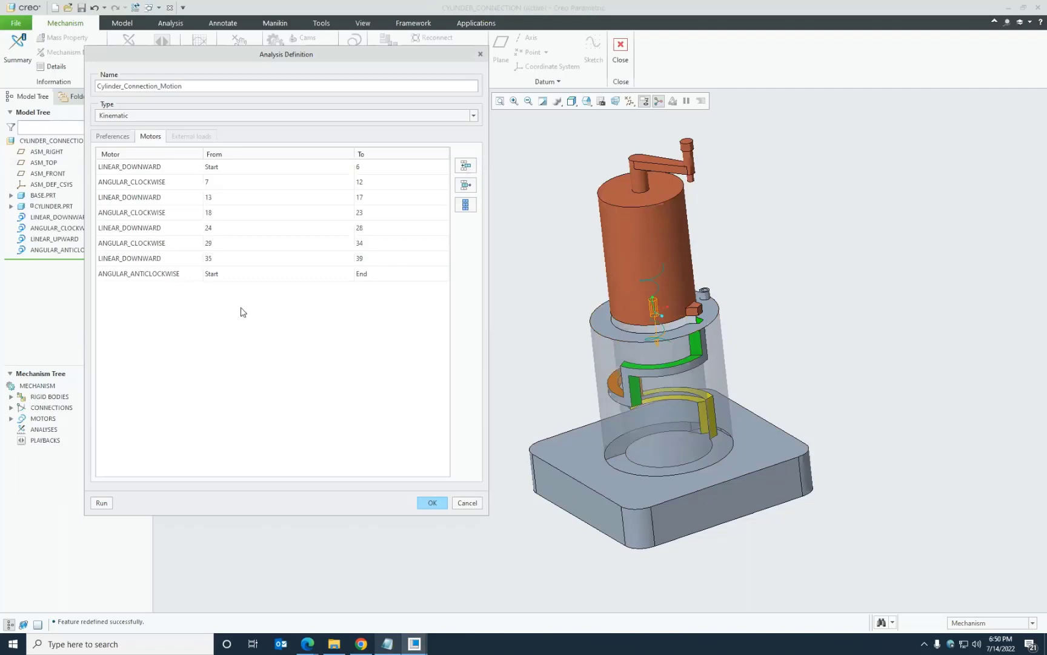
left_click(172, 277)
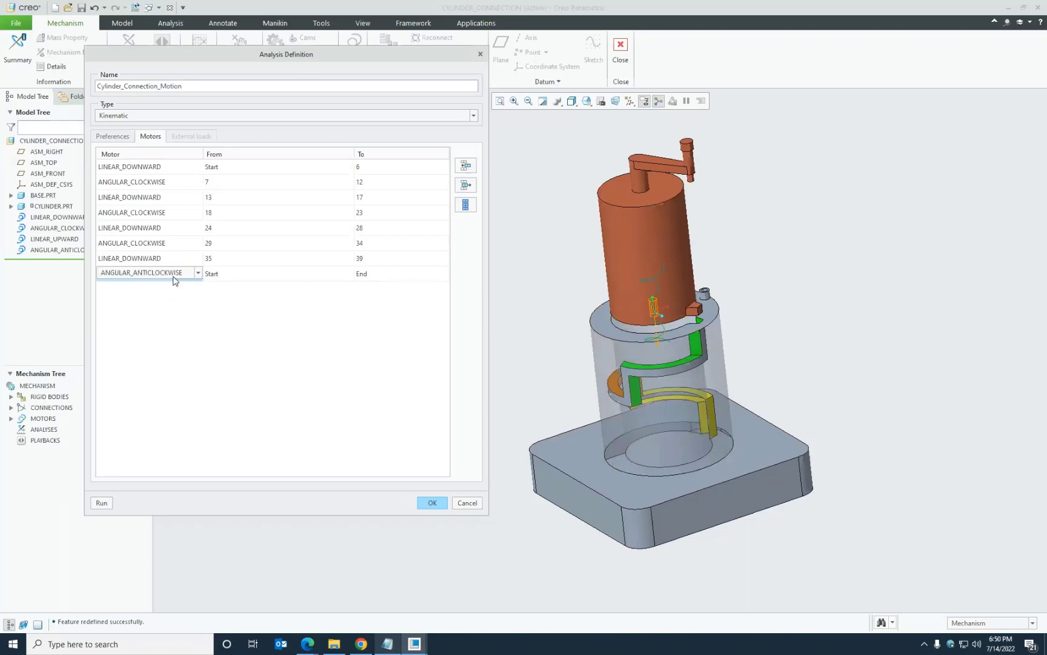
left_click(197, 273)
left_click(152, 311)
left_click(247, 276)
type("60")
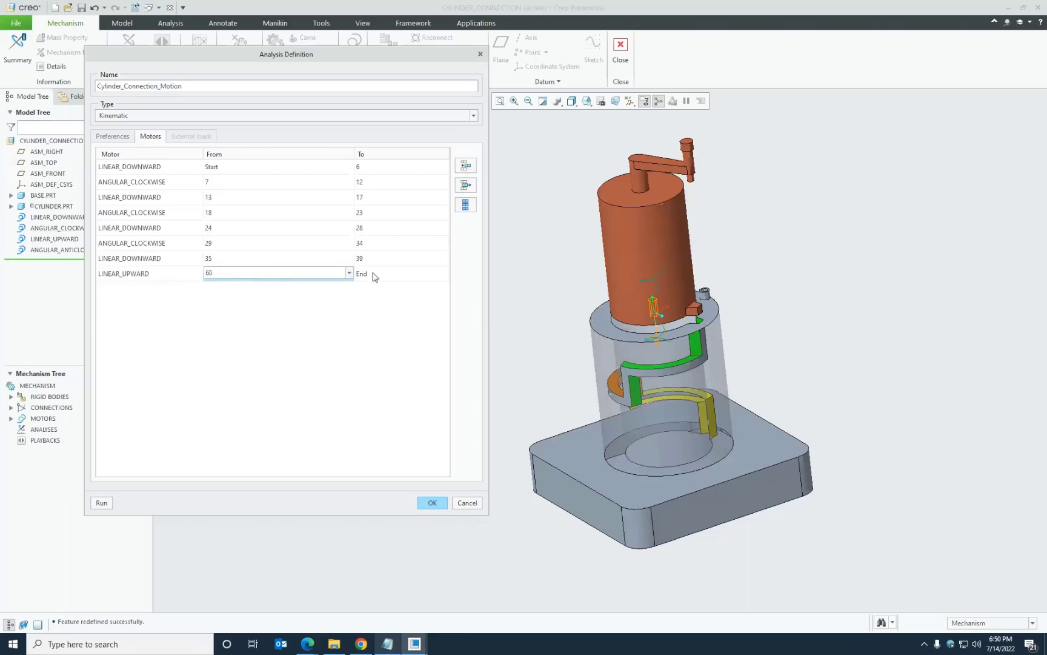
left_click(373, 273)
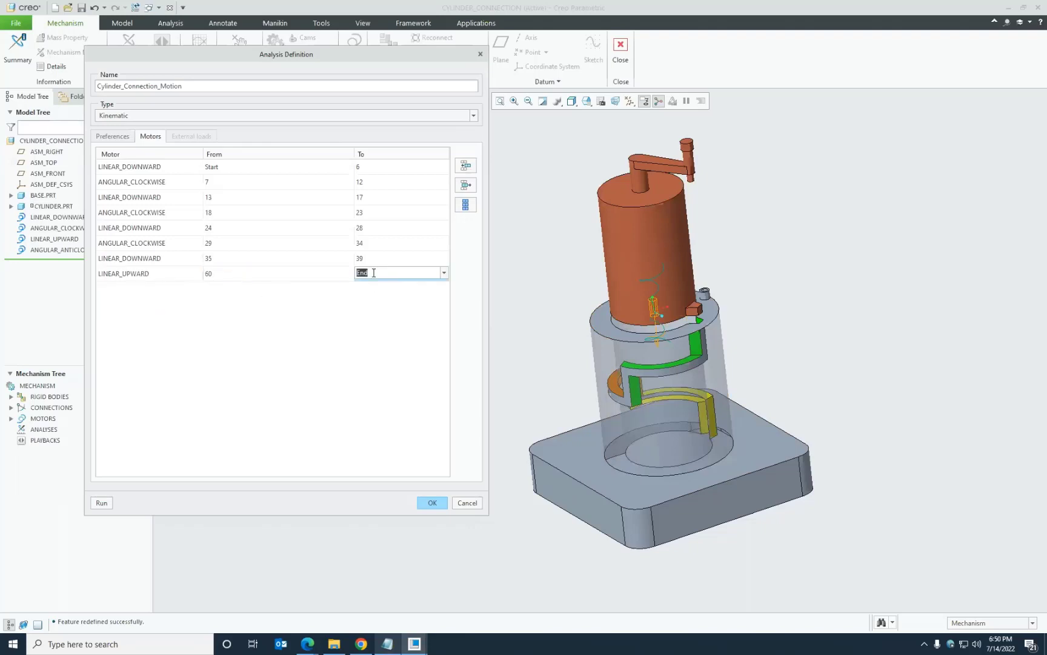
type("64")
key("Tab")
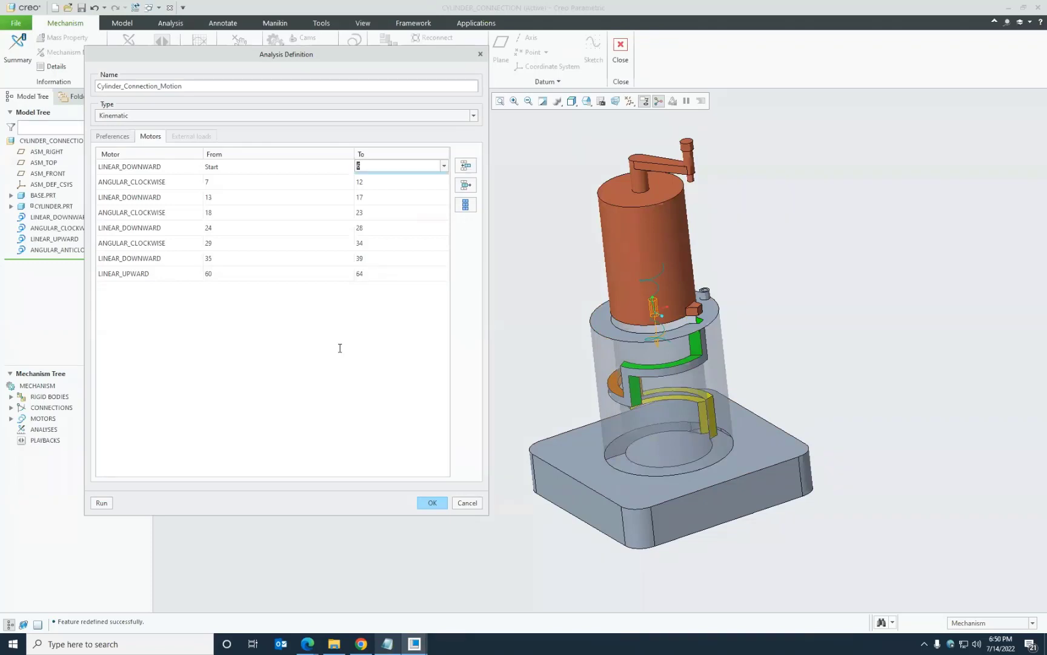
- Add a ninth motor row using ANGULAR_ANTICLOCKWISE, running from 65 to 70
left_click(467, 166)
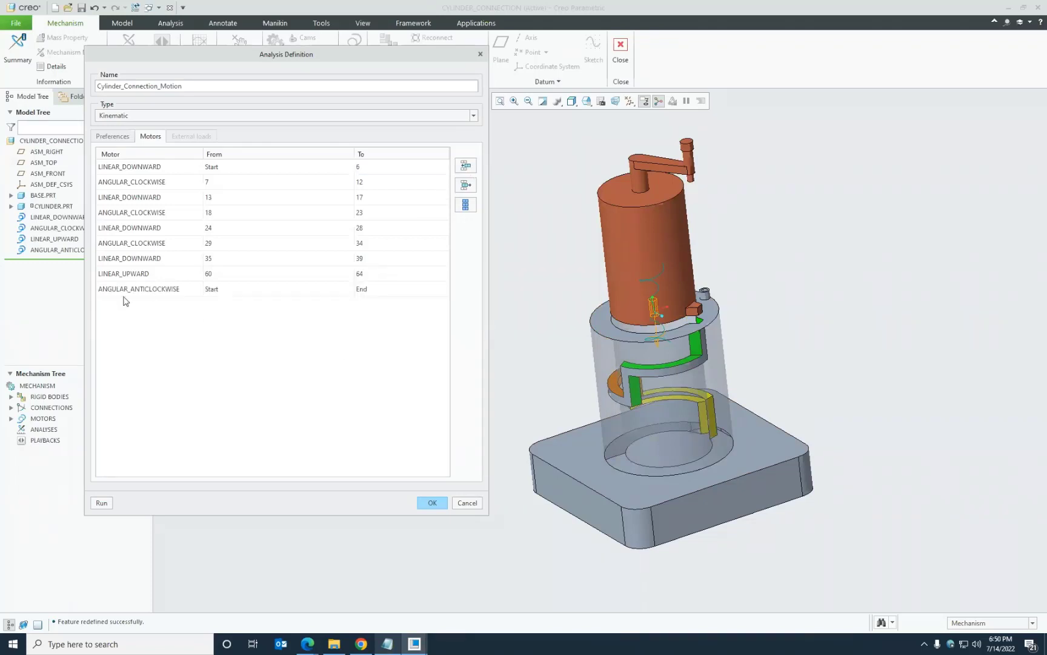
left_click(238, 287)
type("65")
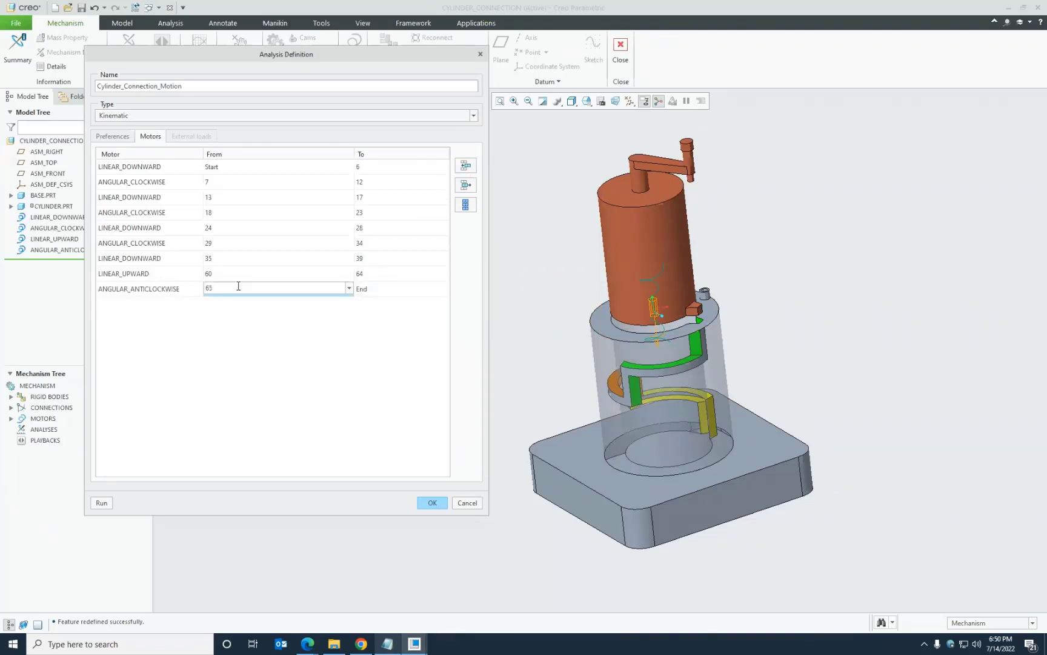
left_click(388, 289)
type("70")
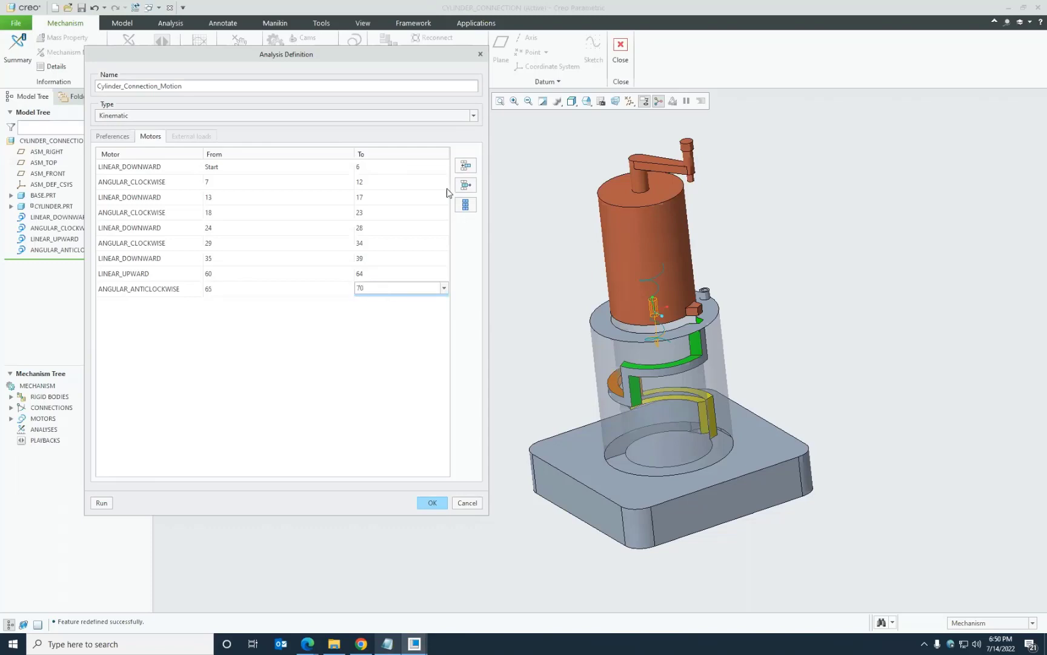
- Add a tenth motor row using LINEAR_UPWARD, running from 71 to 75
left_click(466, 166)
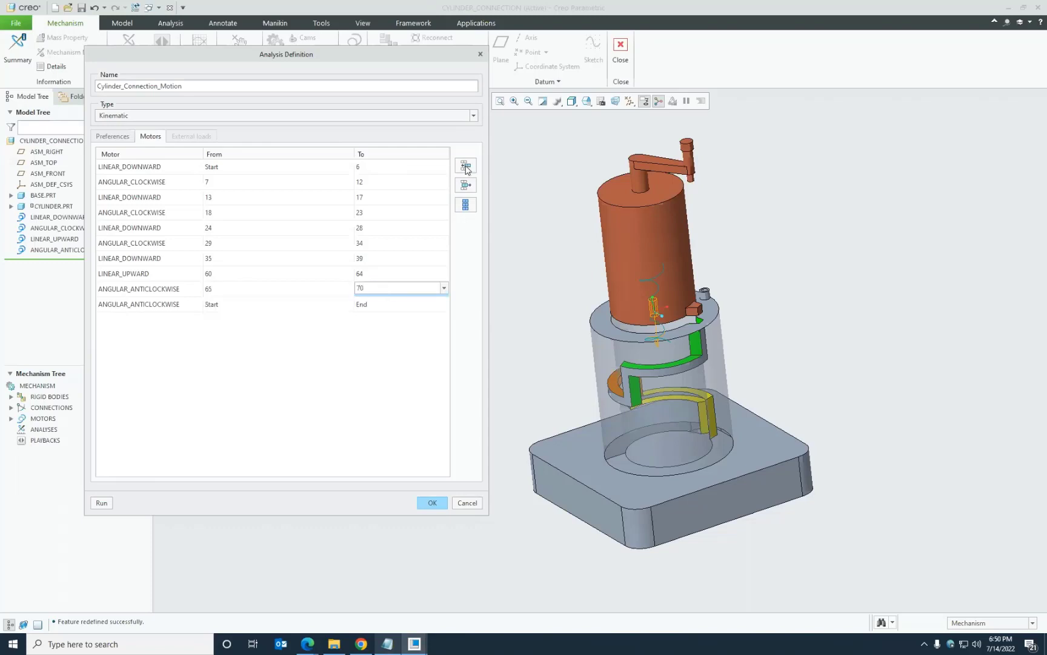
left_click(156, 304)
left_click(198, 303)
left_click(152, 345)
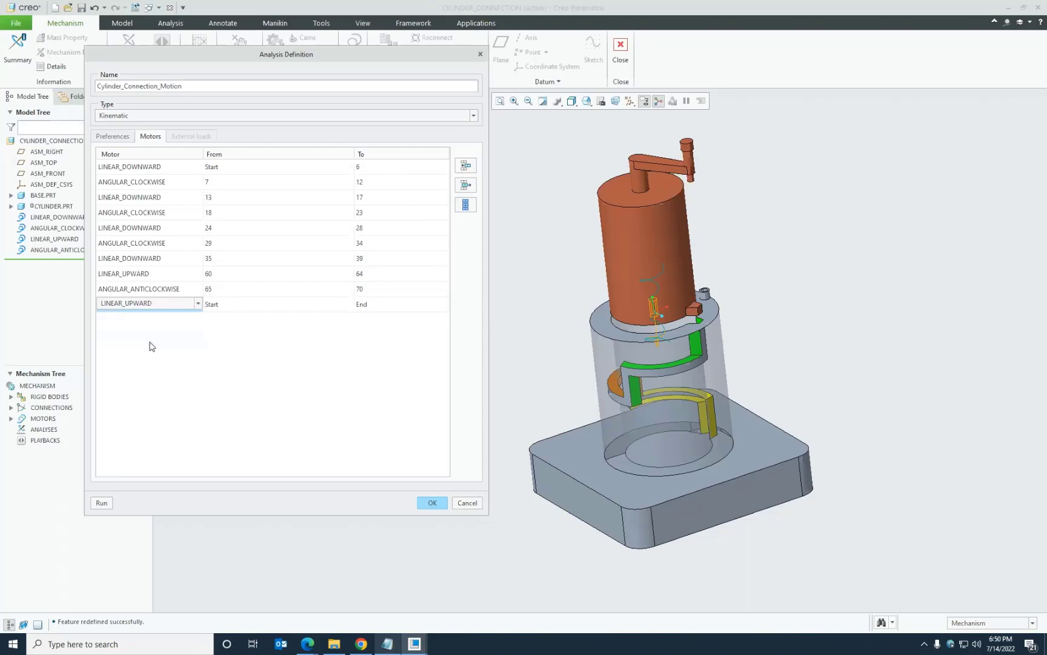
left_click(253, 304)
type("71")
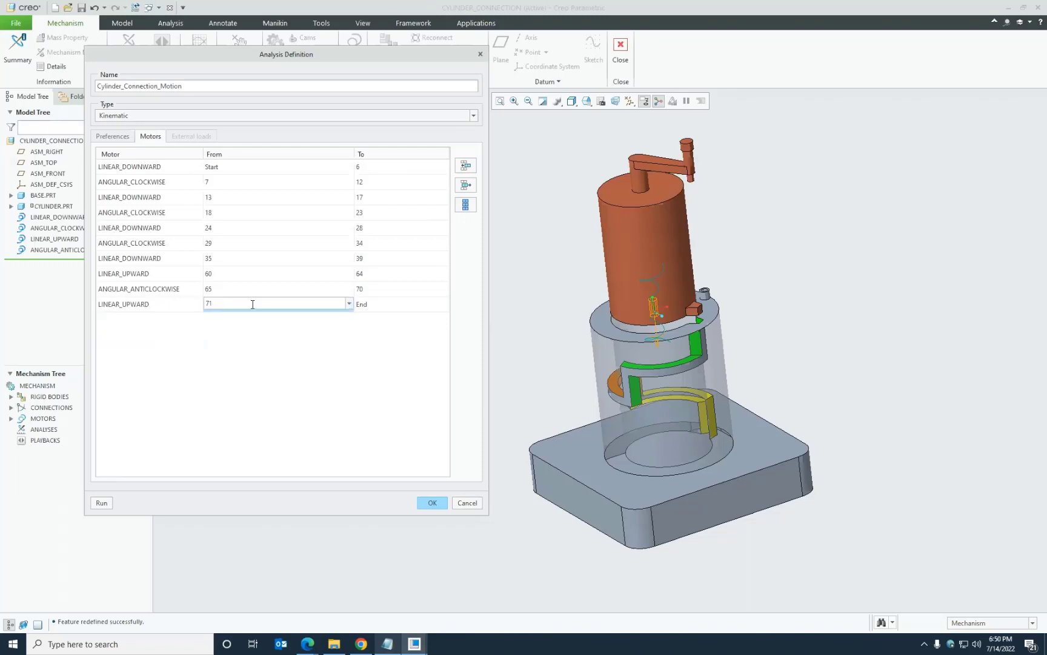
left_click(361, 303)
type("7")
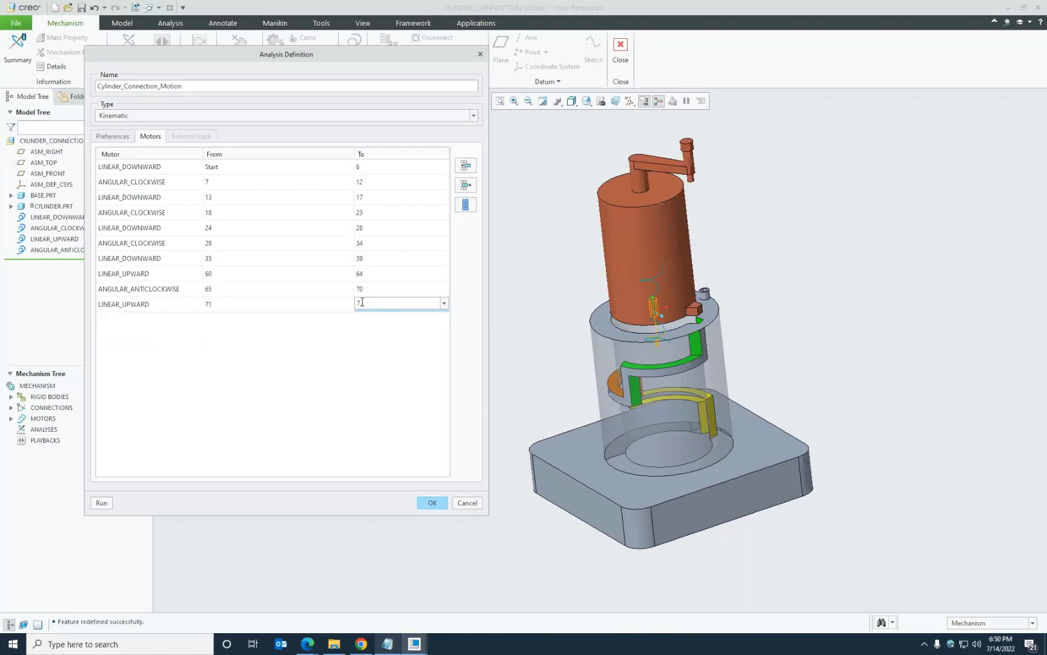
type("5")
left_click(320, 395)
- Add an eleventh motor row using ANGULAR_ANTICLOCKWISE, running from 76 to 81
left_click(465, 166)
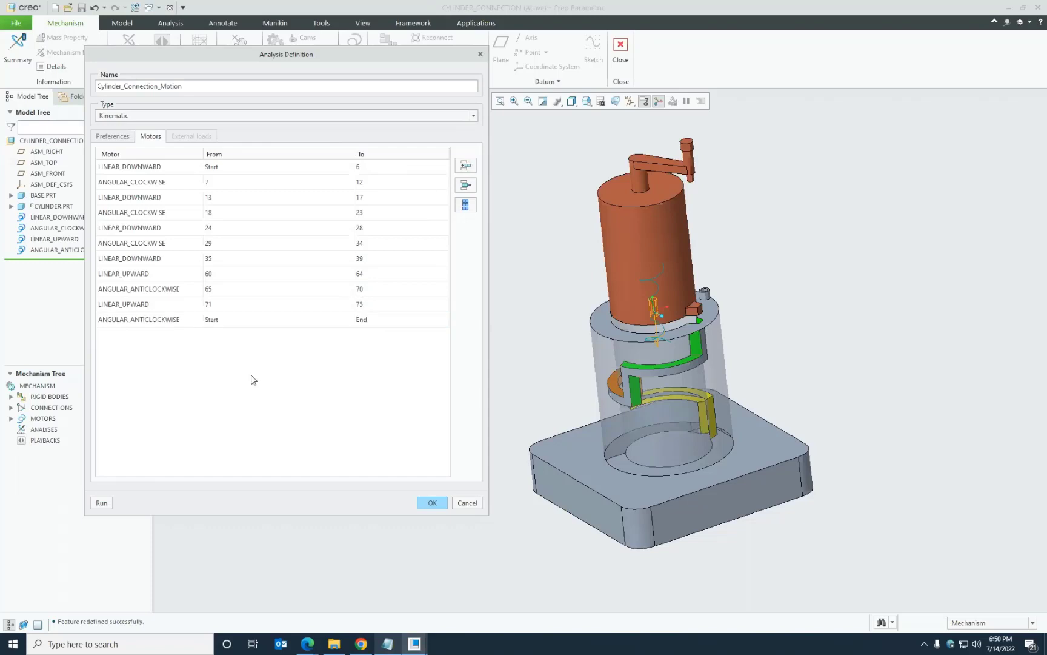
left_click(252, 319)
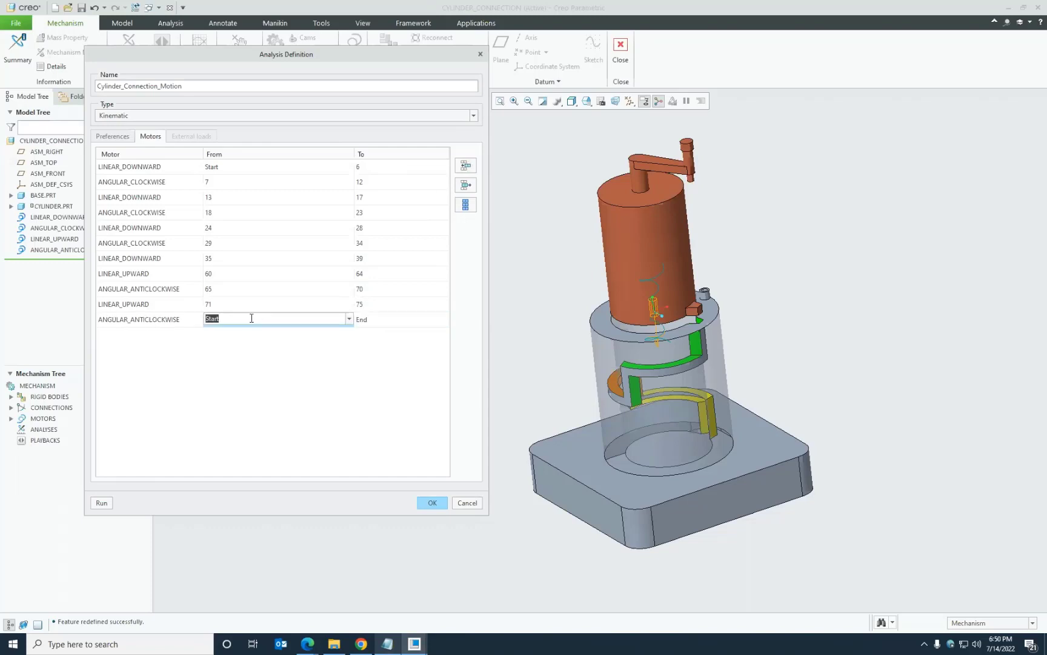
type("76")
left_click(373, 315)
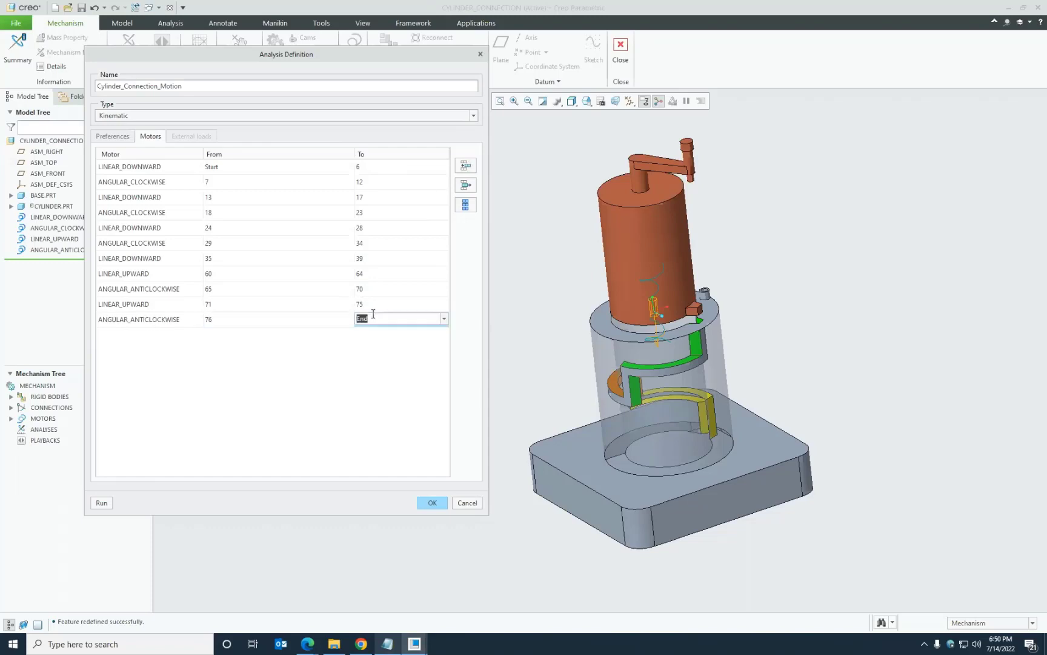
type("81")
left_click(328, 391)
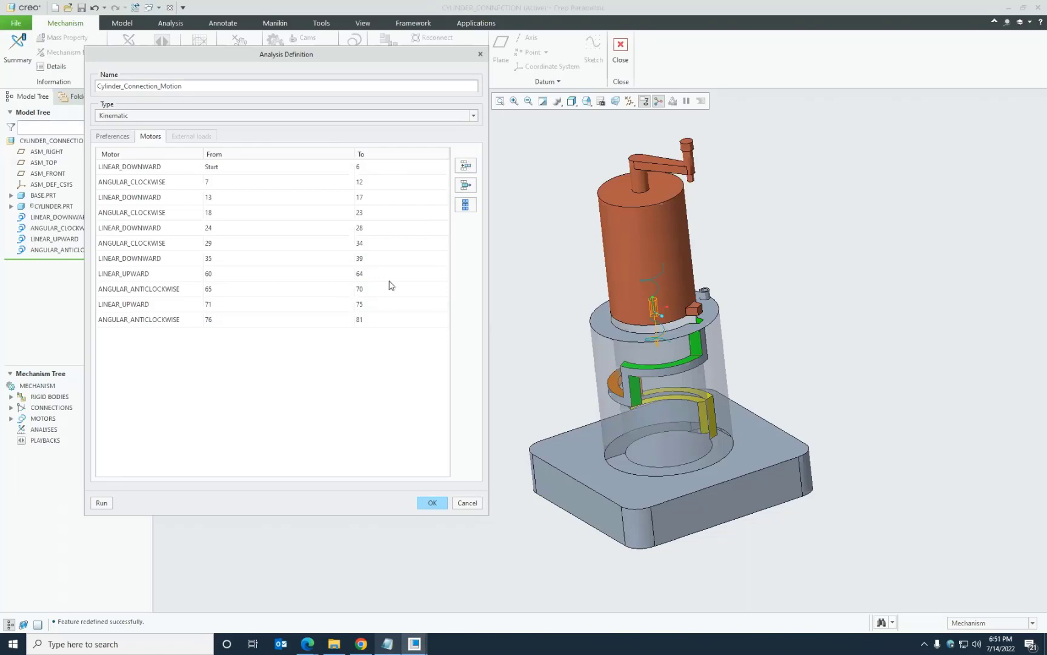
- Add a twelfth motor row using LINEAR_UPWARD, running from 82 to 86
left_click(460, 174)
left_click(148, 335)
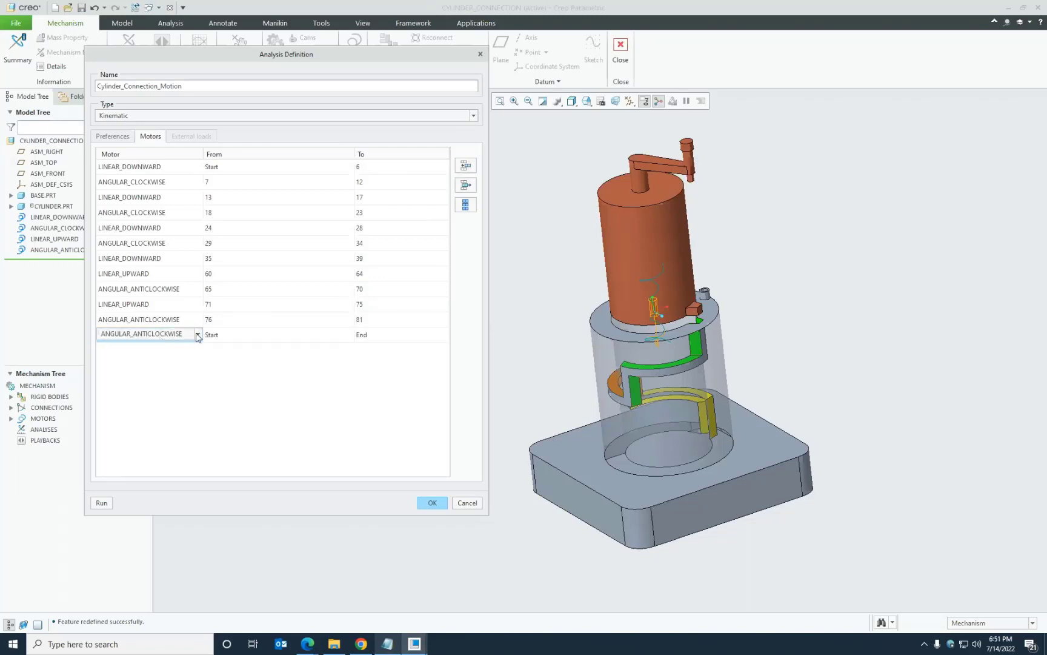
left_click(198, 334)
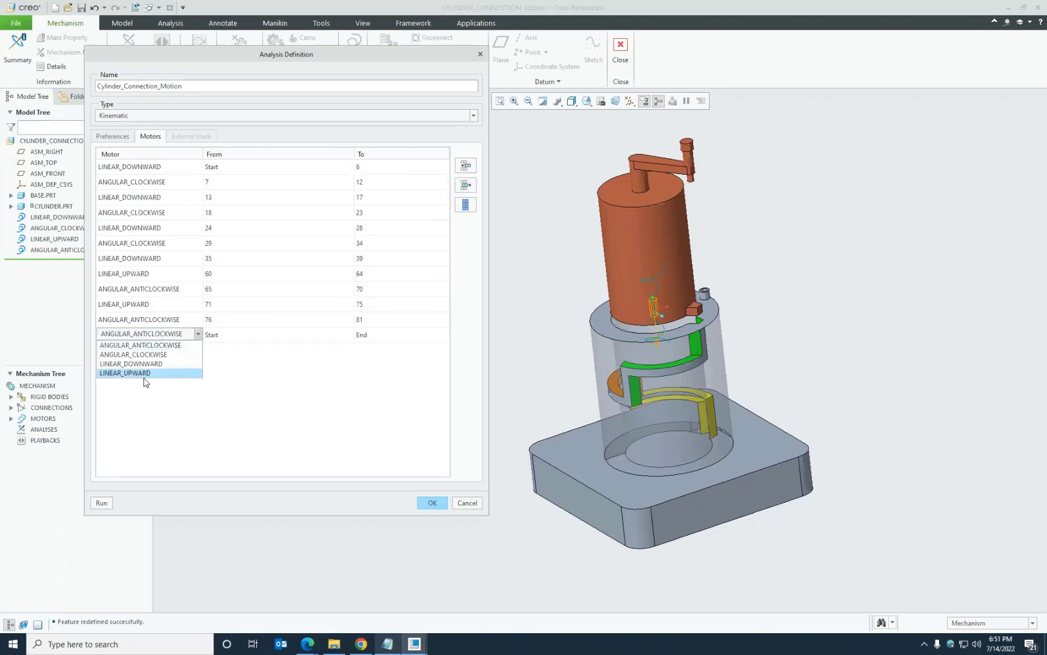
left_click(232, 334)
type("8")
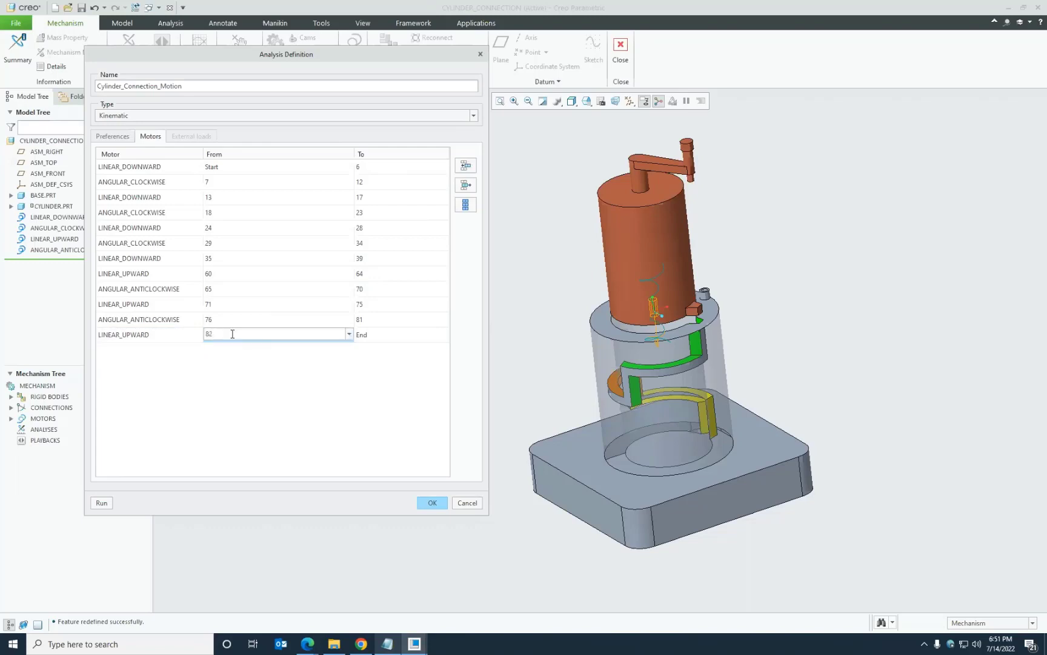
type("2")
left_click(375, 334)
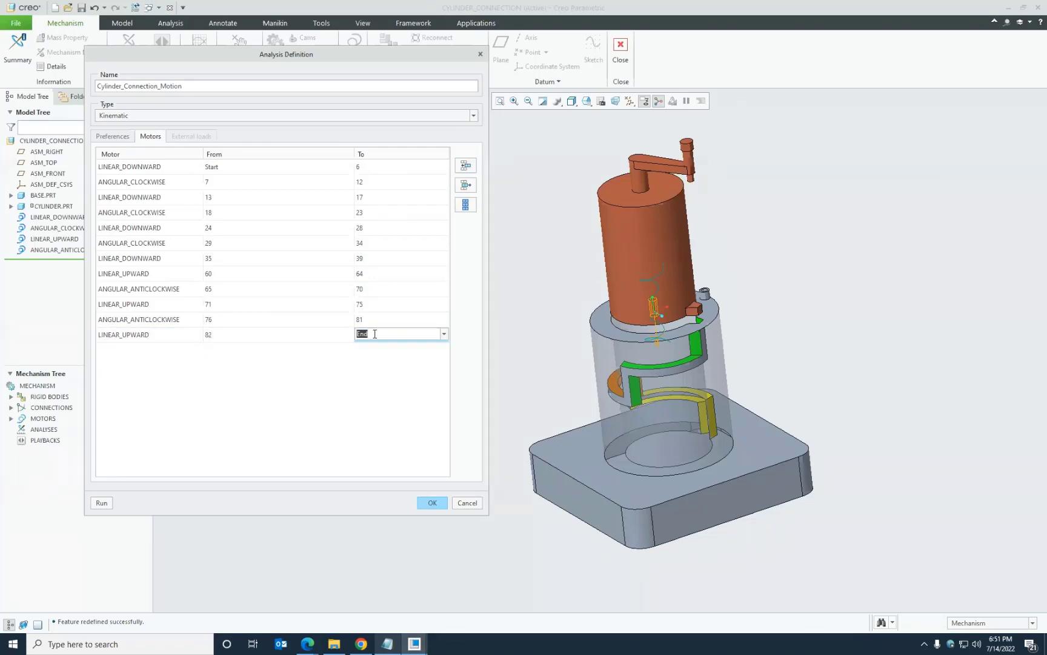
type("86")
left_click(297, 448)
- Add a thirteenth motor row using ANGULAR_ANTICLOCKWISE, running from 87 to 92
left_click(466, 166)
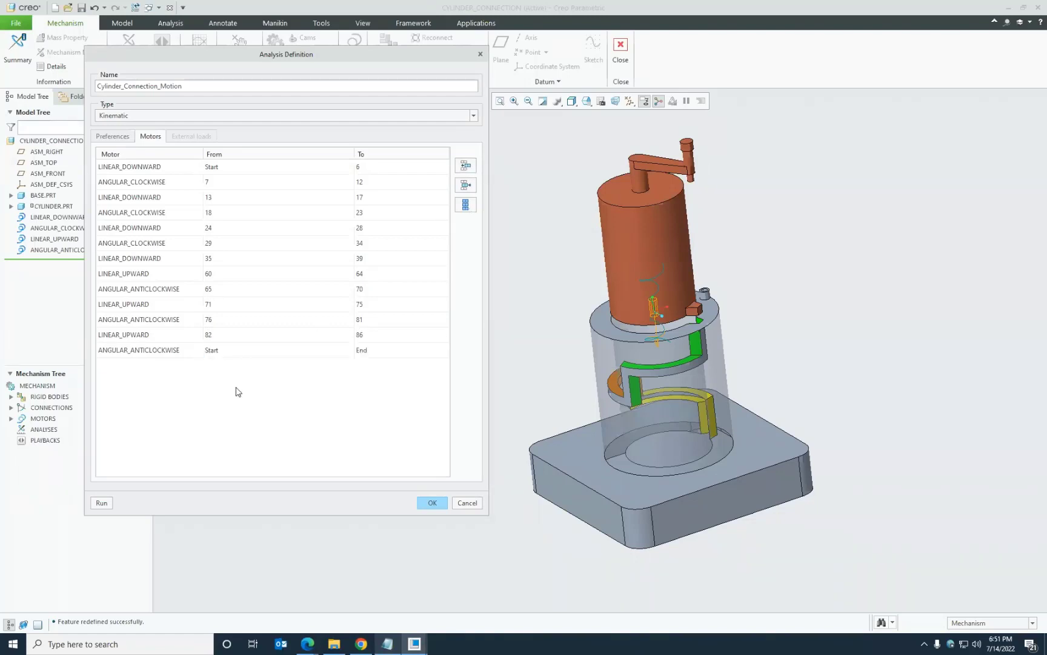
left_click(238, 349)
type("87")
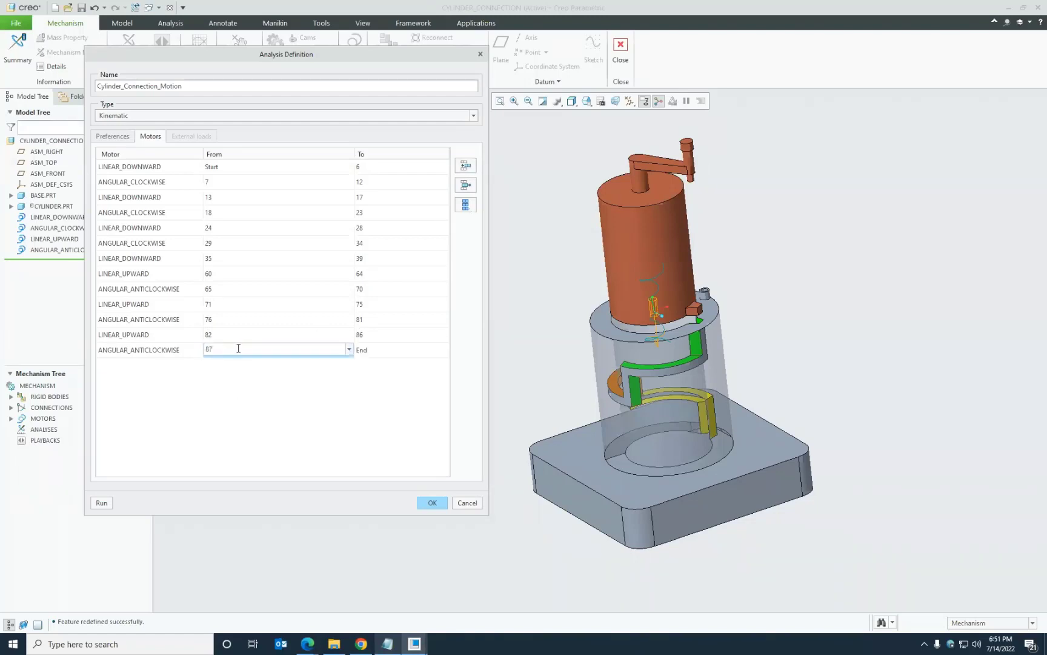
left_click(269, 397)
left_click(378, 350)
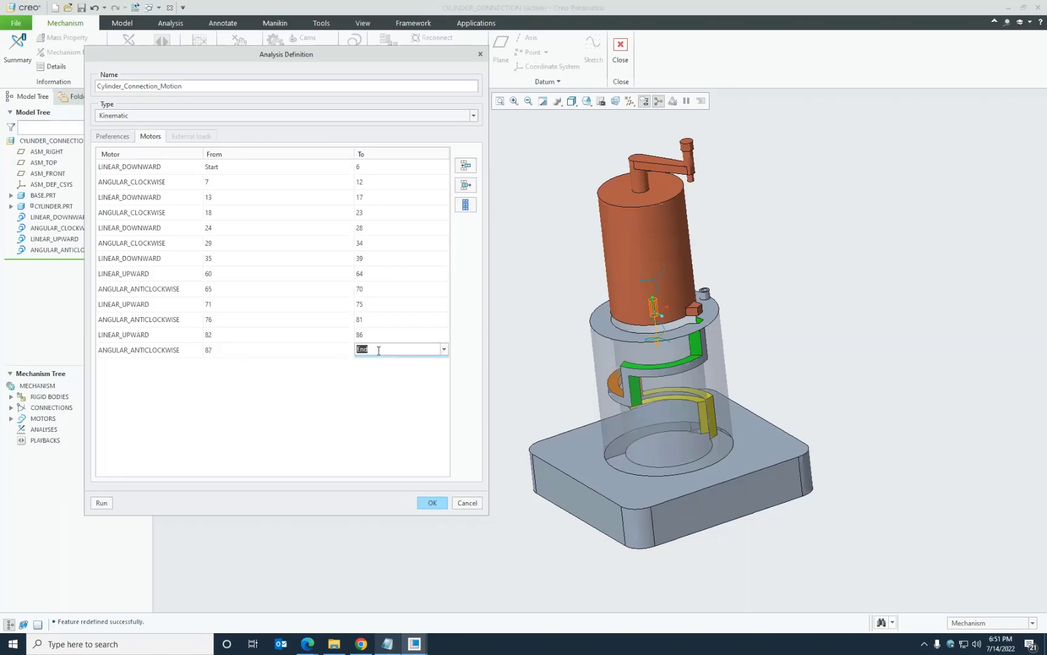
type("92")
left_click(378, 370)
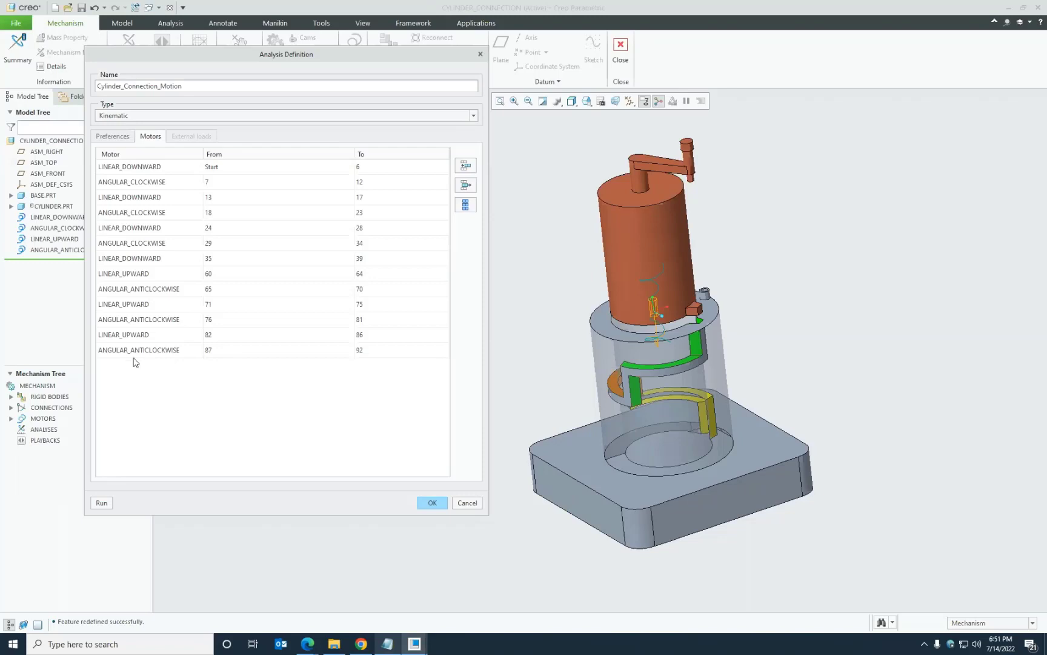
- Add a fourteenth motor row using LINEAR_UPWARD, starting at 93
middle_click_drag(636, 457, 677, 371)
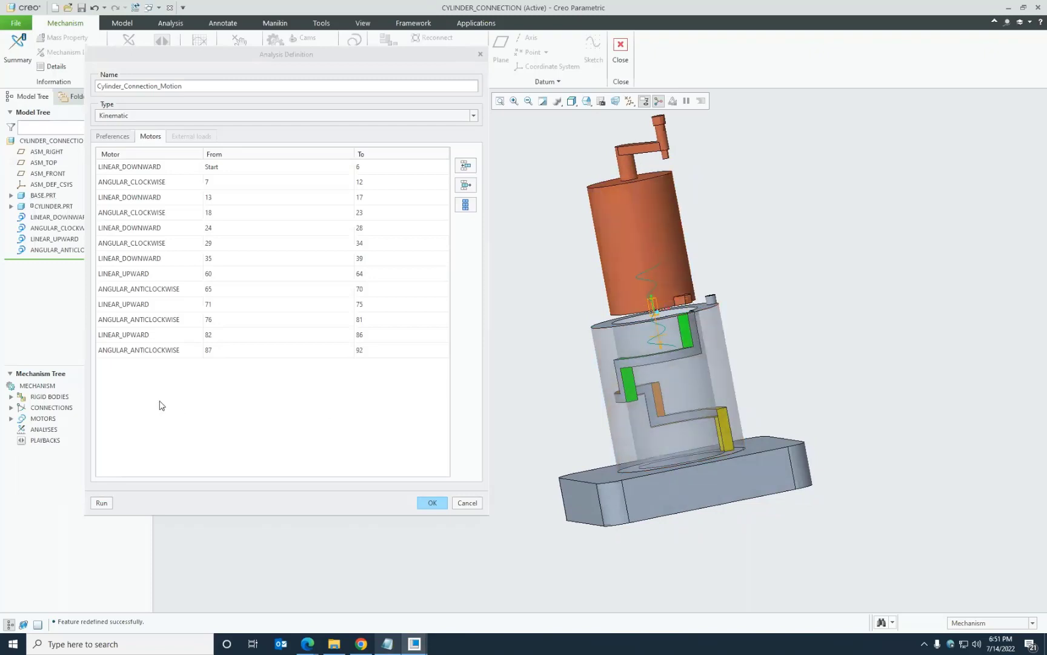
left_click(466, 165)
left_click(147, 365)
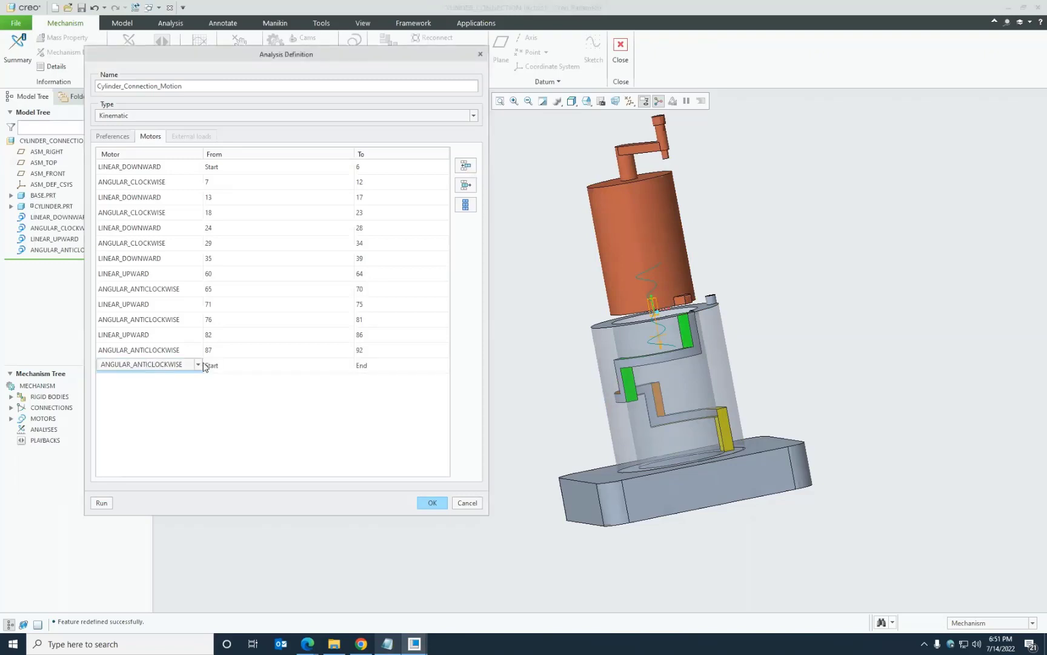
left_click(198, 364)
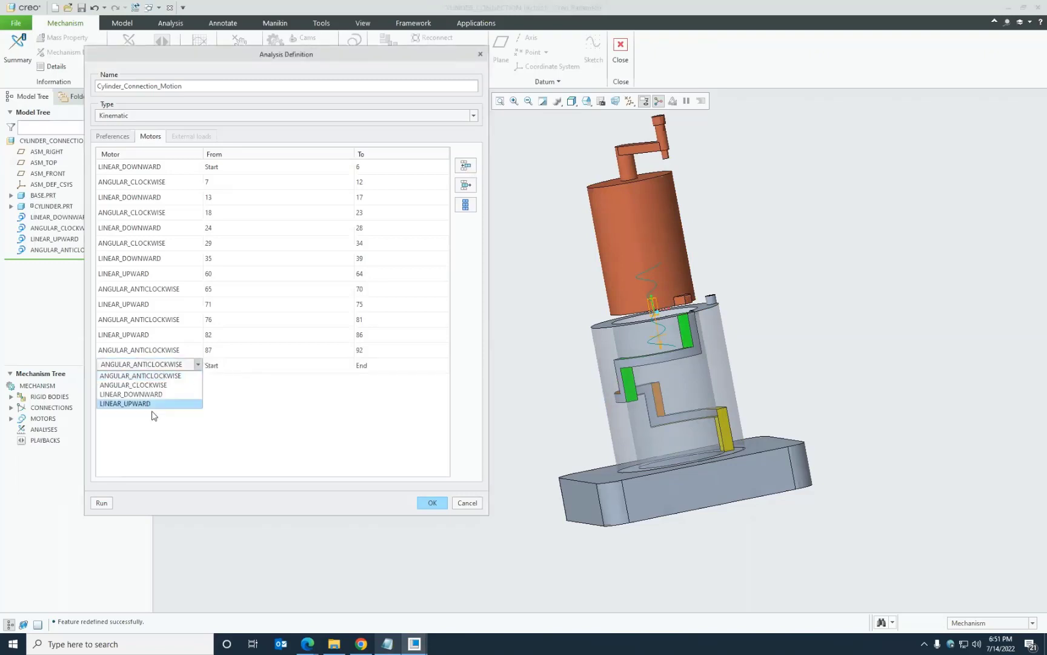
left_click(148, 404)
left_click(226, 366)
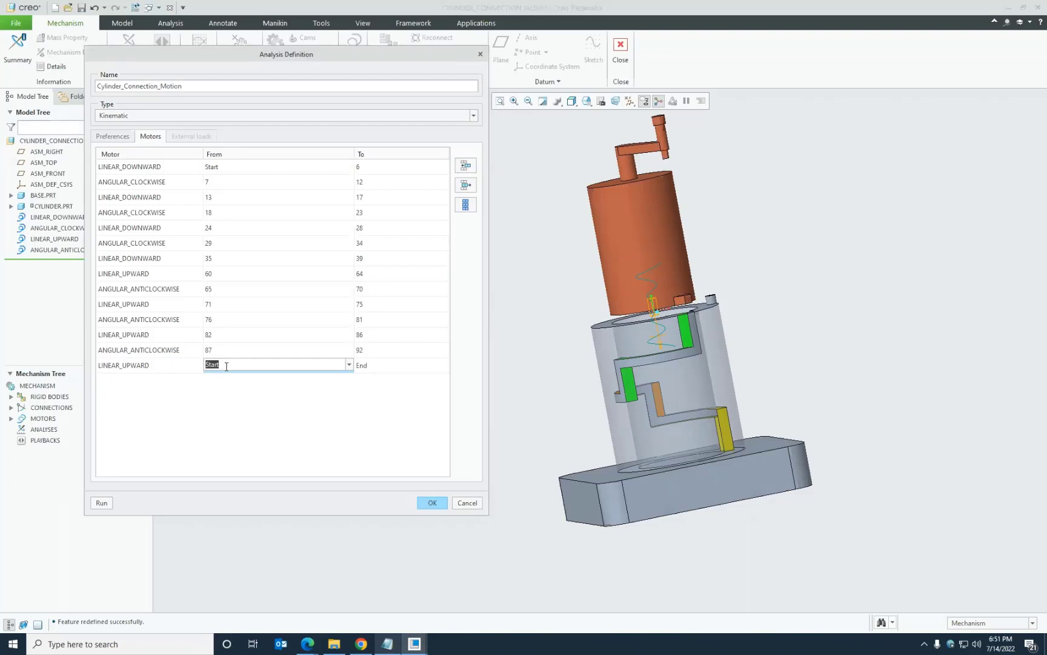
type("93")
left_click(368, 372)
left_click(288, 419)
- Set the analysis end time to 99 and accept the analysis definition
left_click(106, 139)
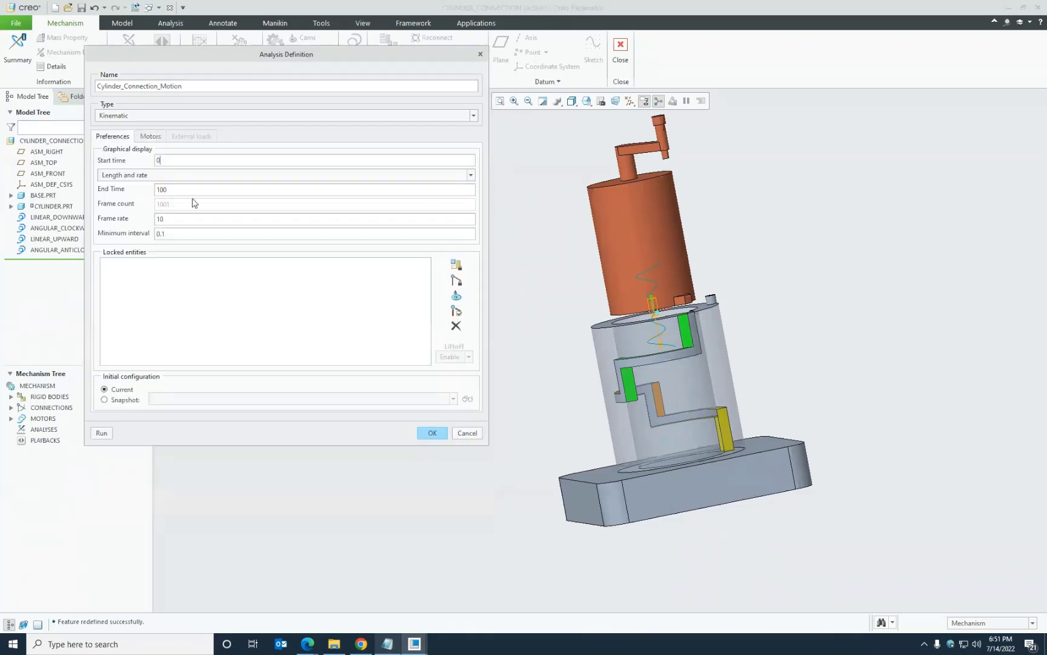
double_click(187, 191)
type("99")
left_click(431, 432)
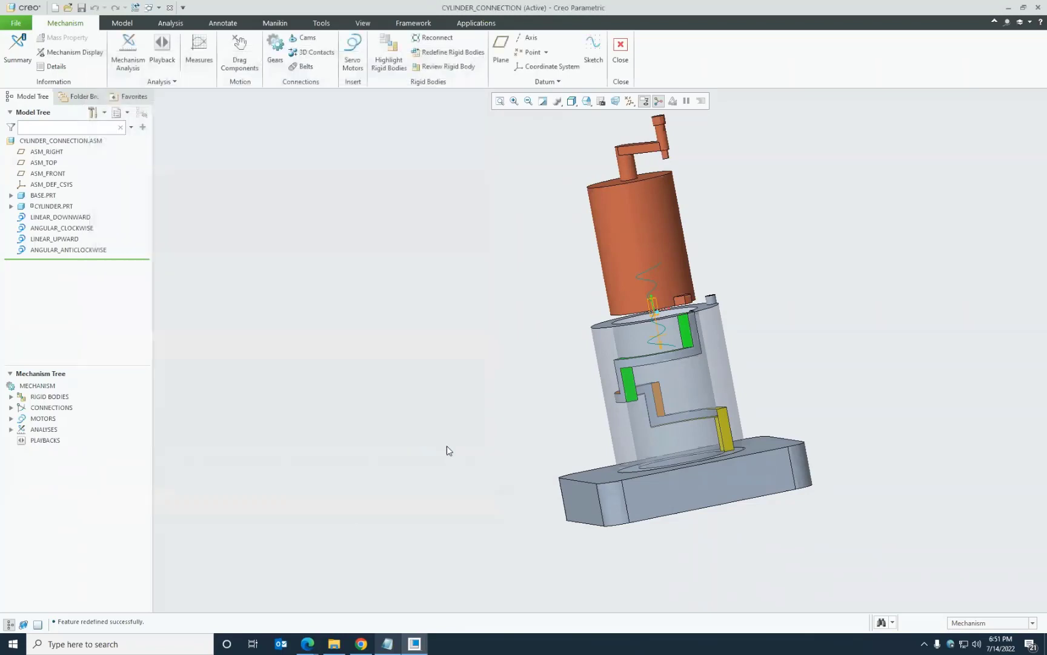
- Run the Cylinder_Connection_Motion analysis on the reoriented assembly
left_click(586, 101)
left_click(589, 124)
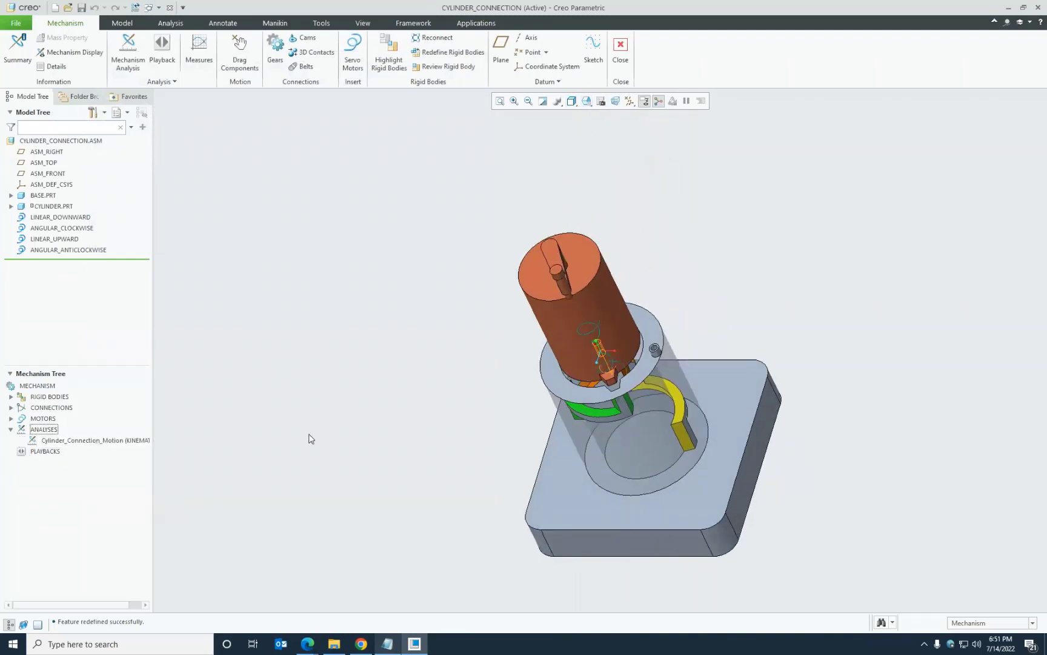
left_click(104, 441)
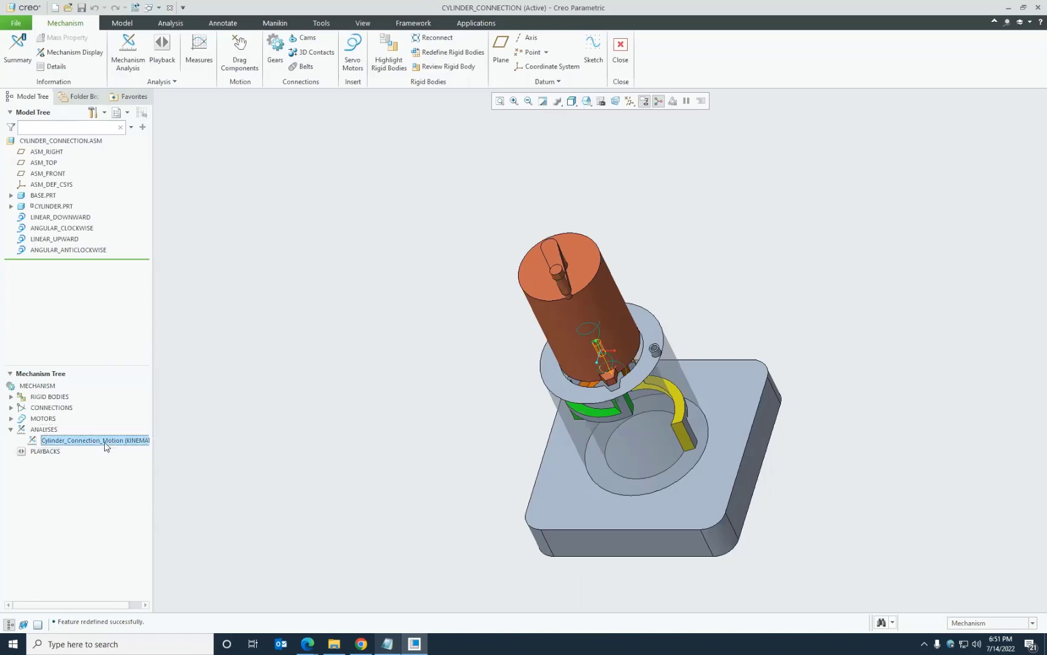
left_click(111, 407)
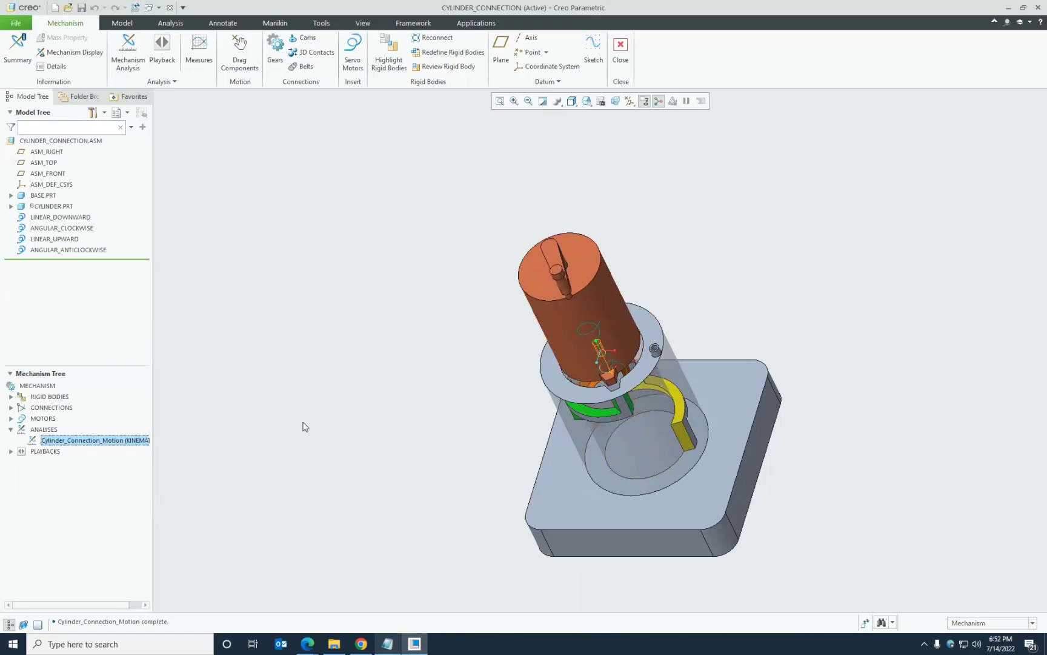
- Open the animation controls for the Cylinder_Connection_Motion playback result
middle_click_drag(454, 496, 441, 483, "shift")
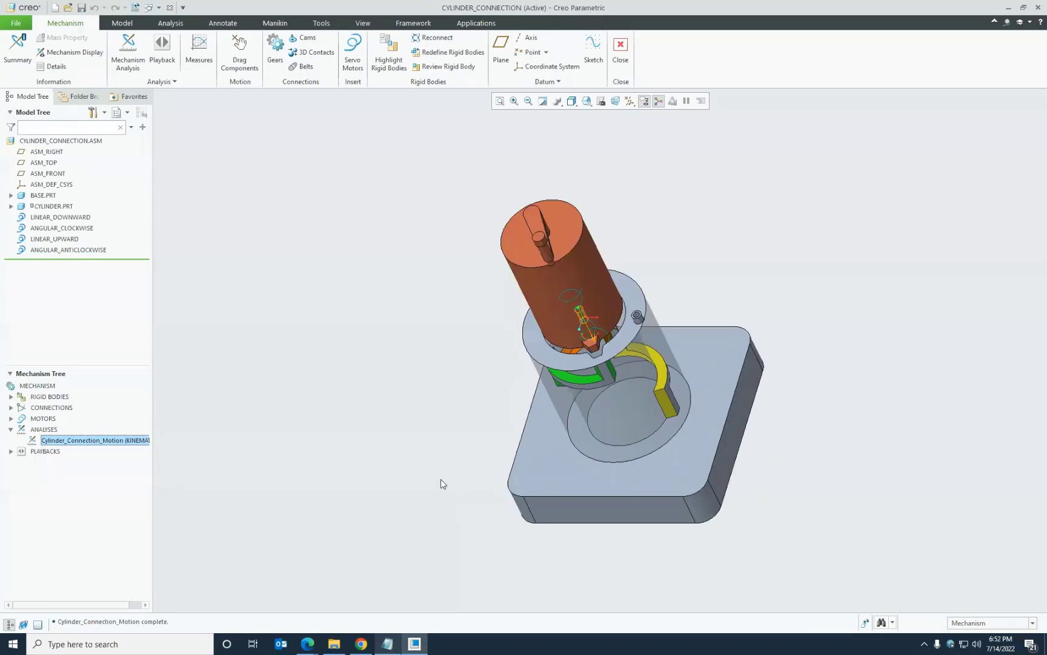
left_click(12, 452)
left_click(77, 463)
left_click(83, 428)
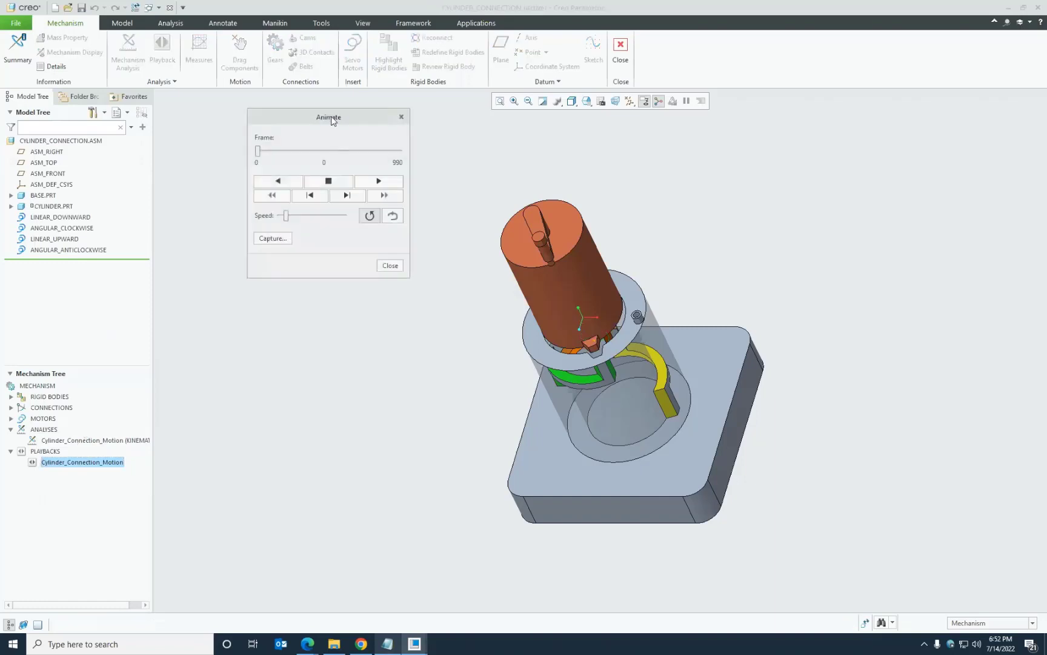
- Play the Cylinder_Connection_Motion animation at a faster speed, inspecting it from several angles, close the playback and restore a saved model orientation
left_click_drag(328, 117, 309, 136)
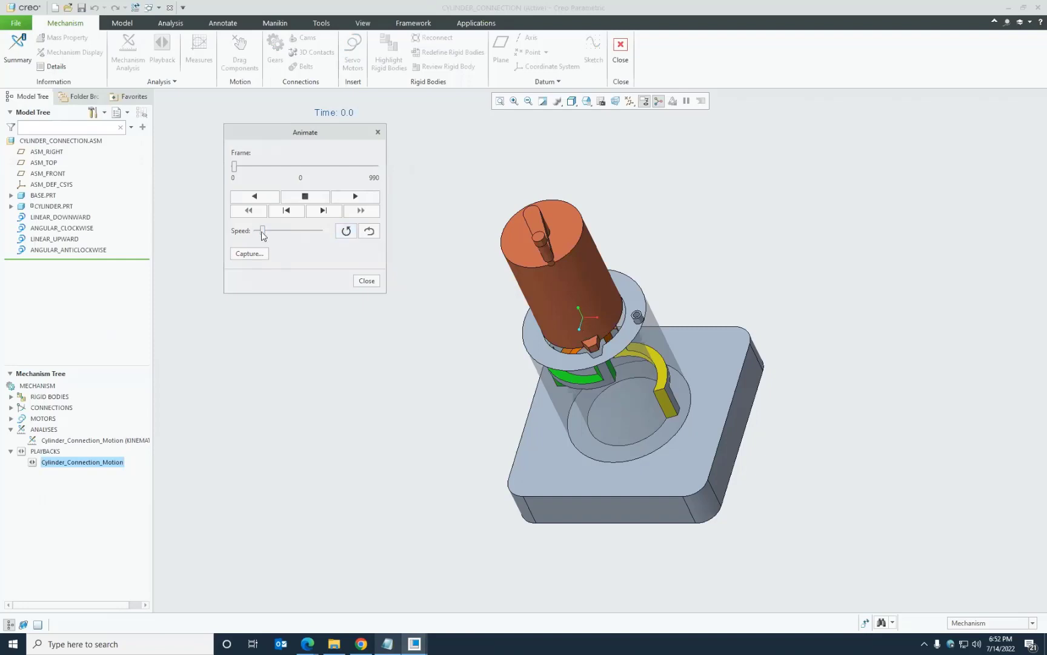
left_click_drag(262, 232, 305, 232)
left_click(355, 196)
middle_click_drag(430, 429, 393, 384)
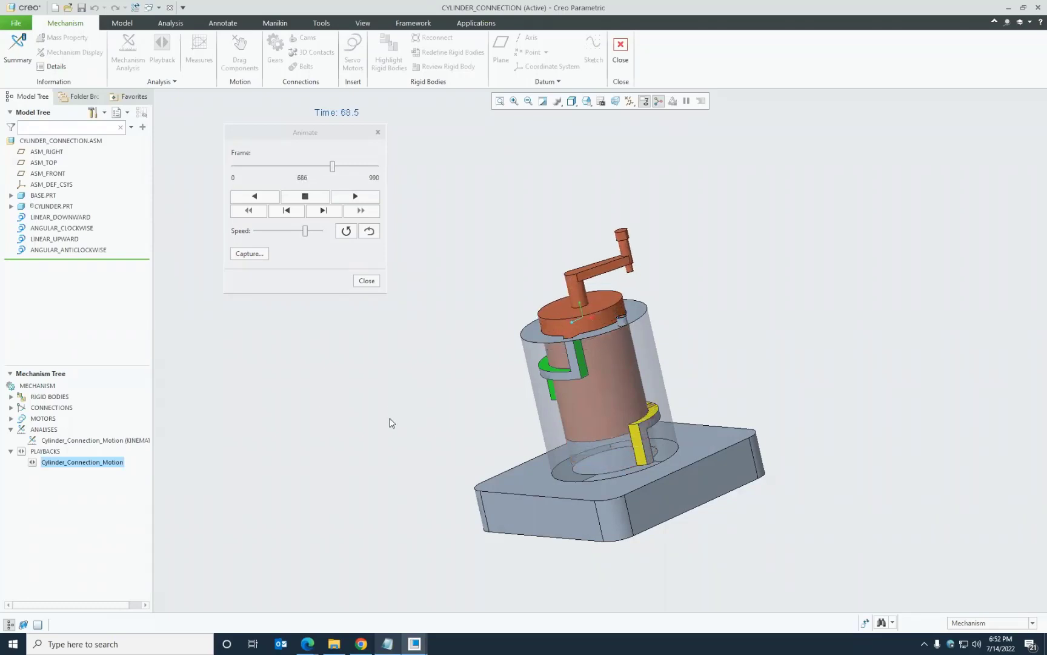
middle_click_drag(421, 412, 472, 411)
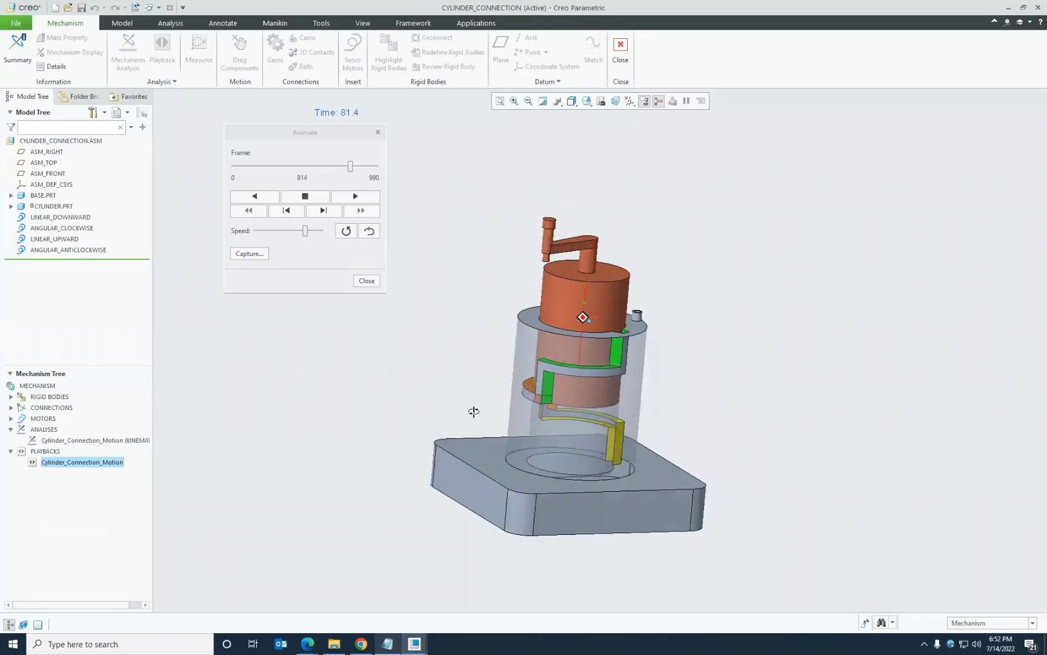
middle_click_drag(470, 412, 394, 421)
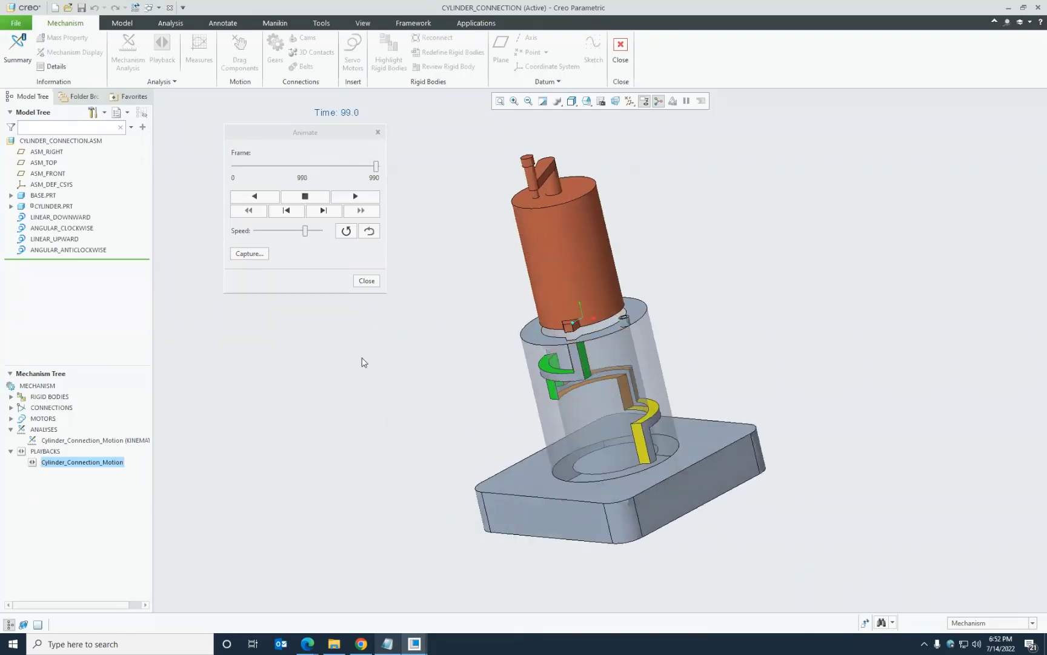
left_click(367, 281)
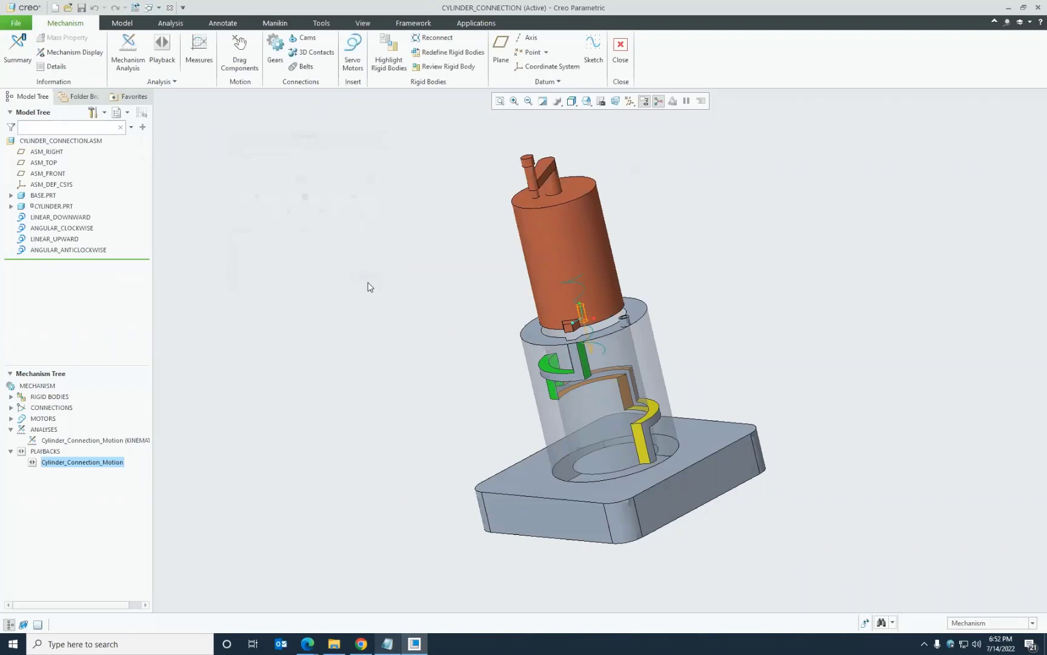
left_click(592, 107)
left_click(606, 117)
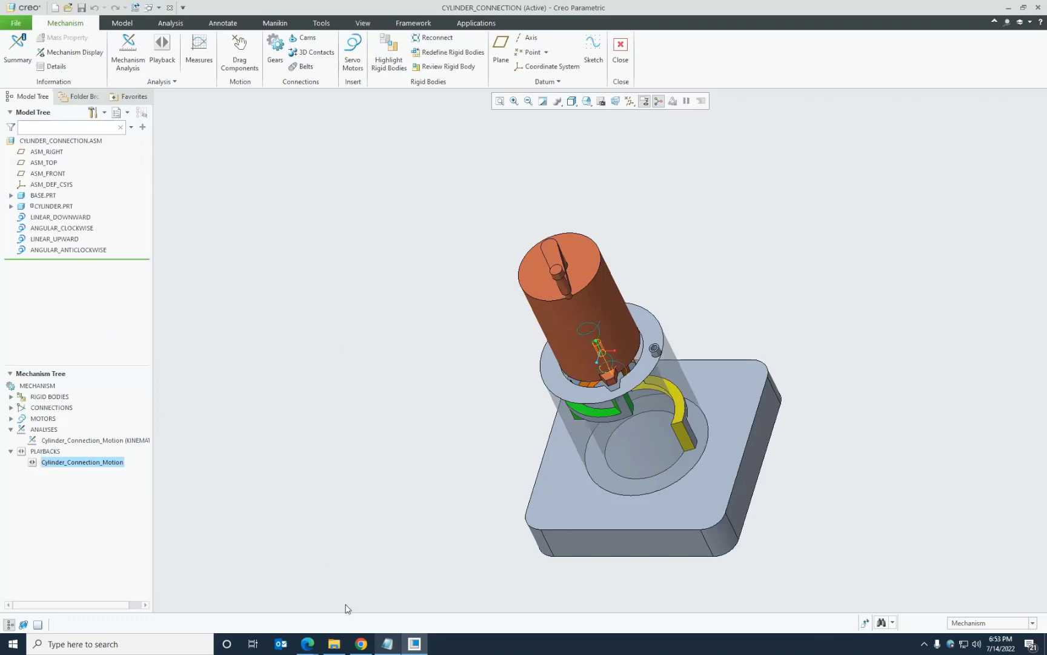
- Switch to Chrome to view the Mechanism Design using Creo Parametric 4.0 course page, and return to the Creo assembly
left_click(361, 644)
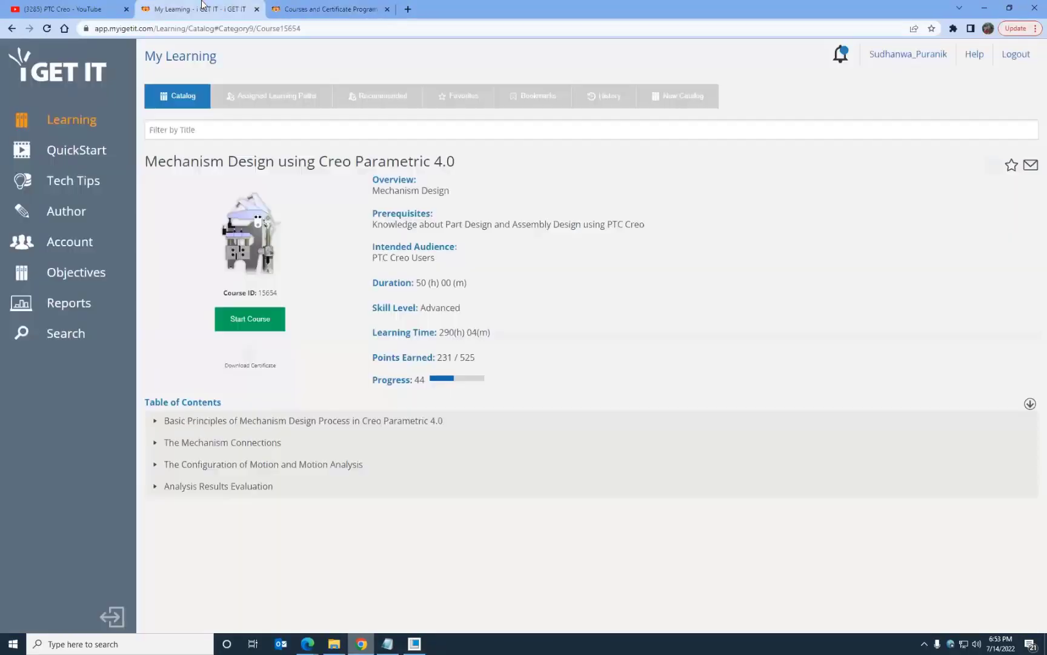
left_click(203, 8)
left_click(985, 9)
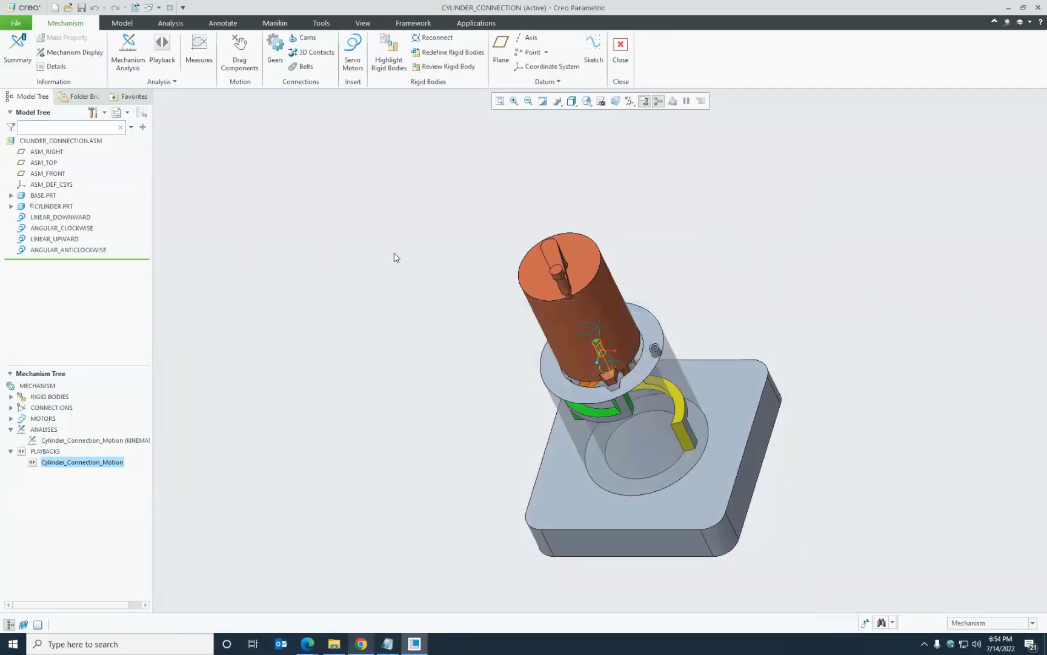